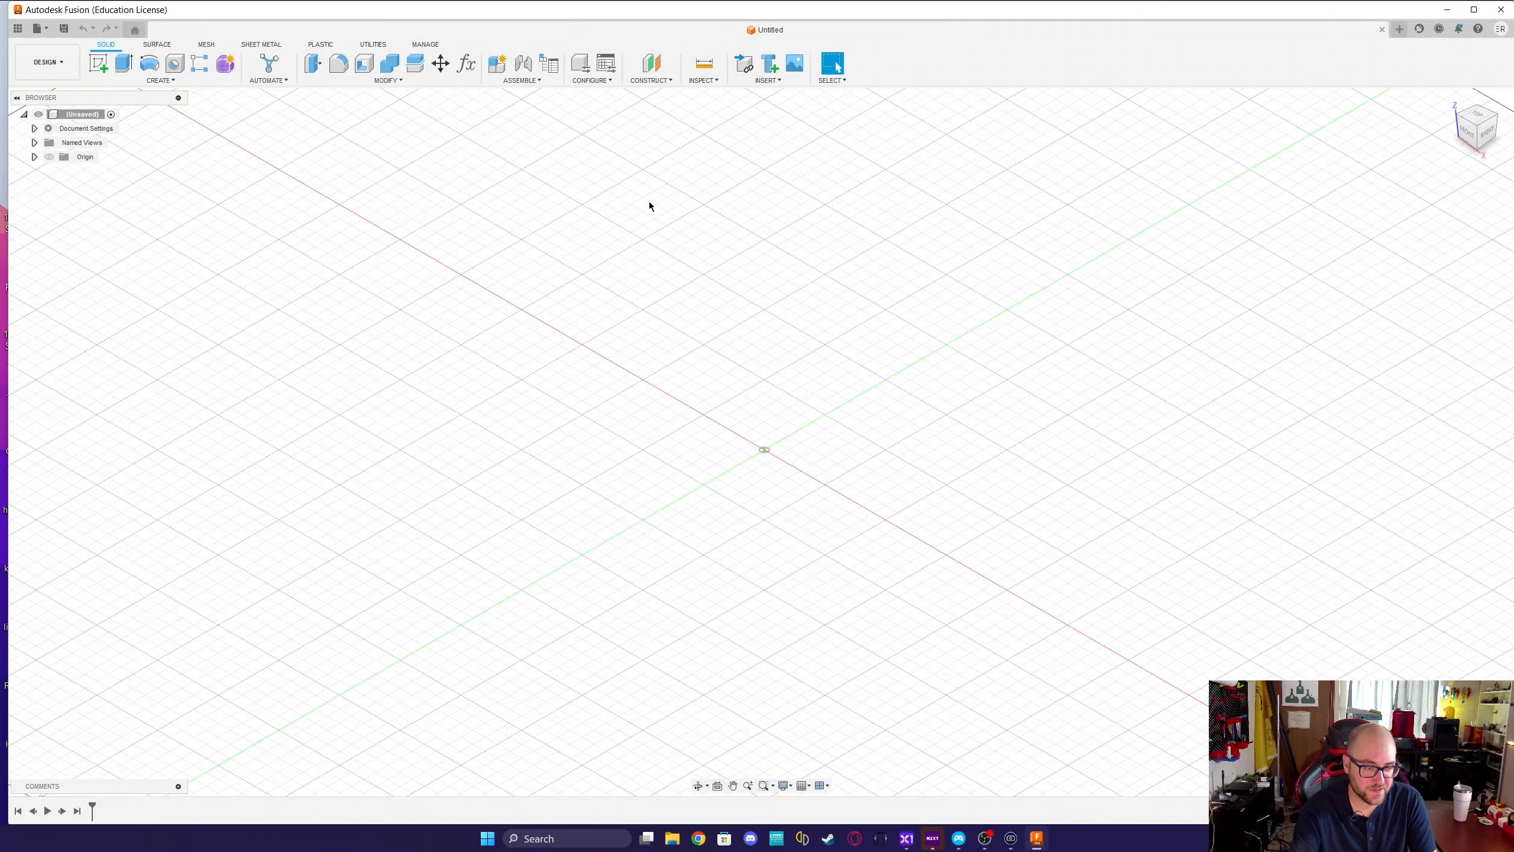
# Insert the image file F-15 PANEL.png from the computer as a canvas on the horizontal origin plane.
pyautogui.scroll(-1, 773, 458)
pyautogui.scroll(2, 773, 458)
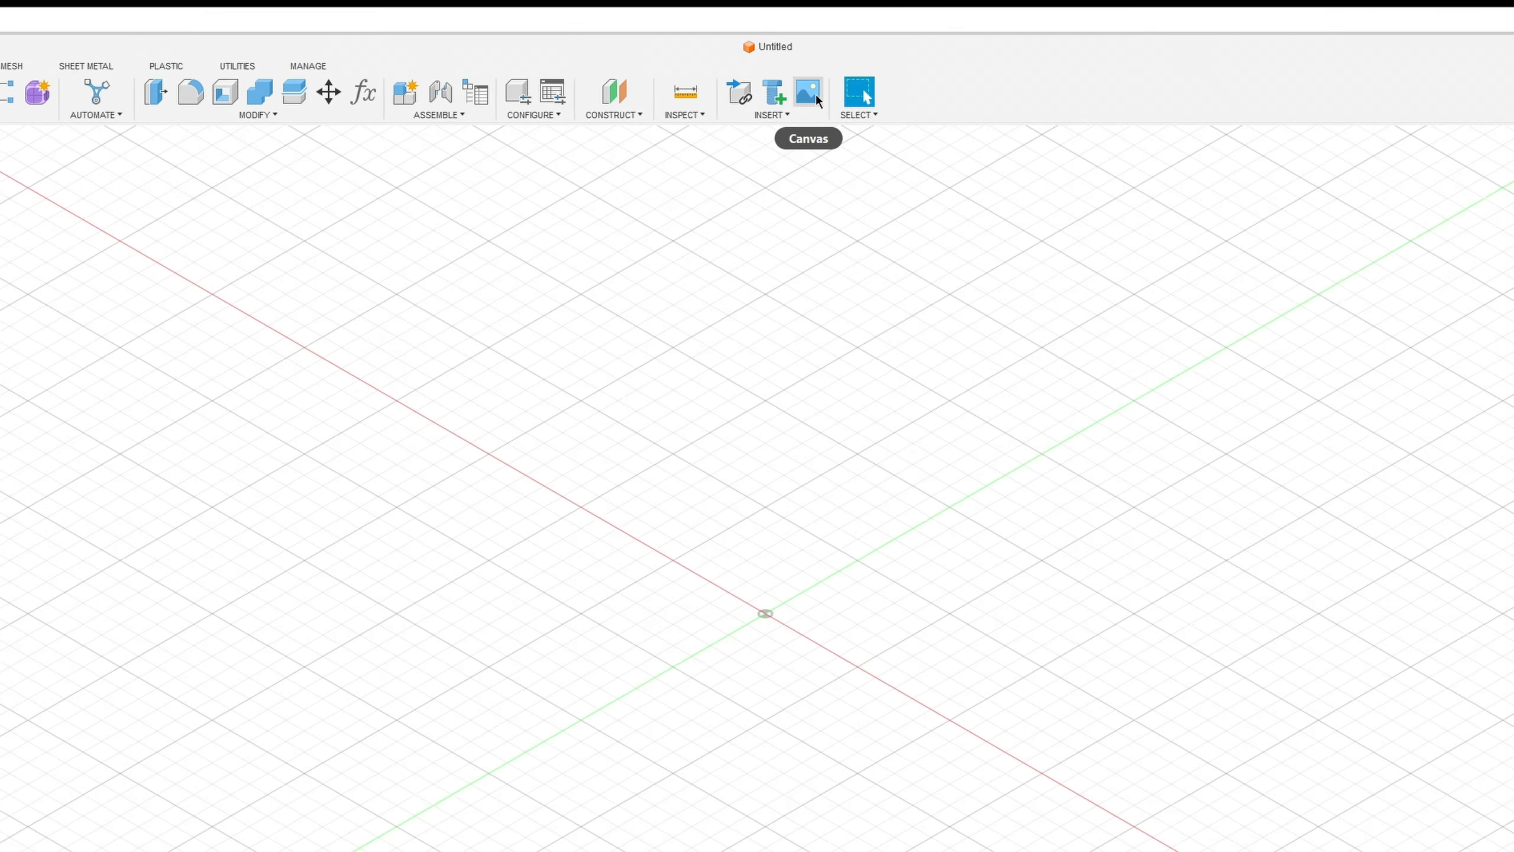
pyautogui.click(814, 112)
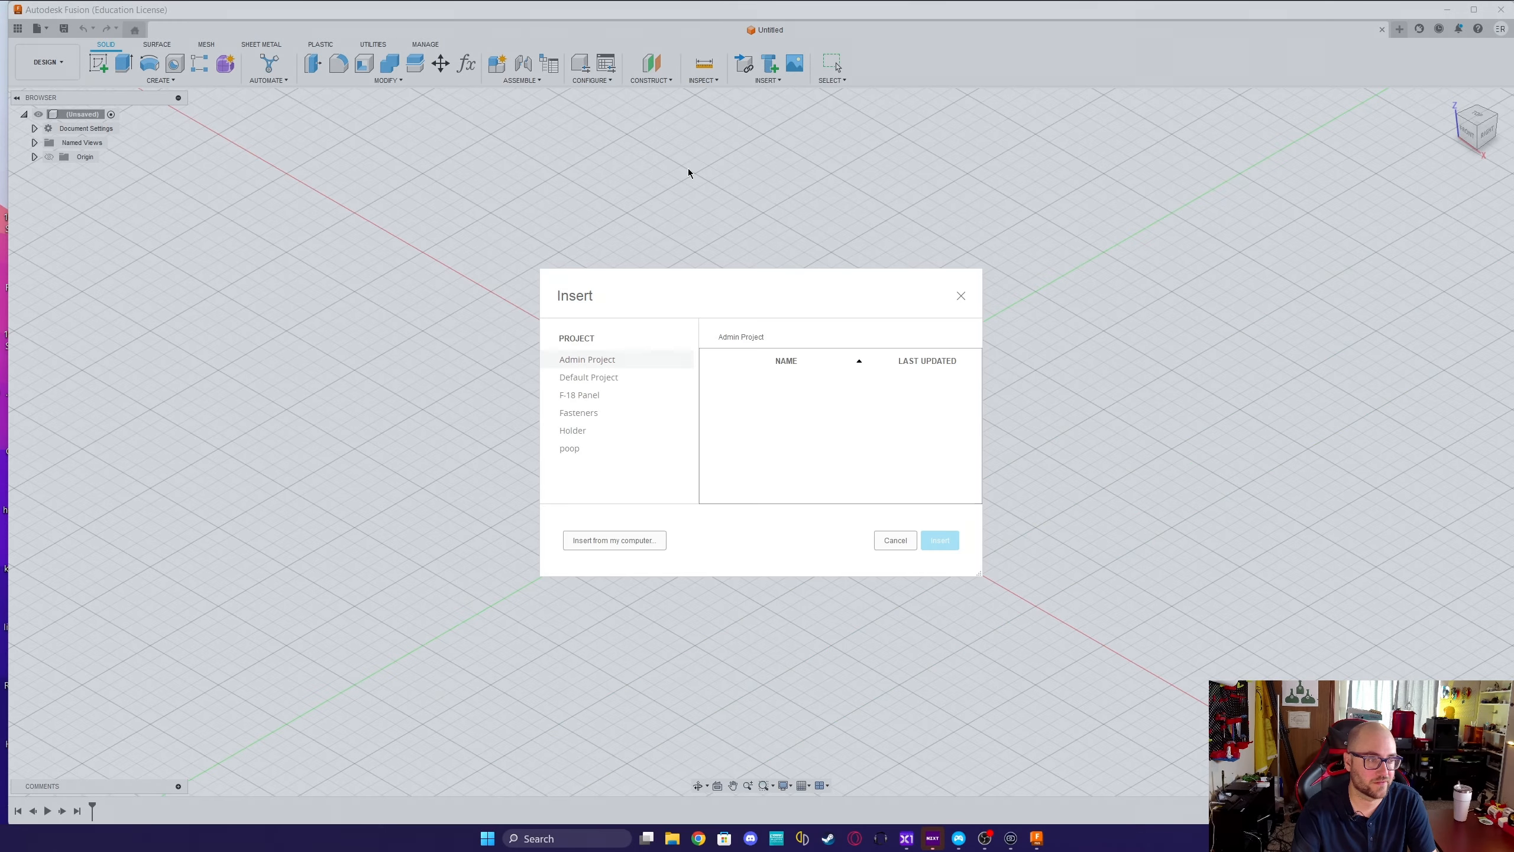
pyautogui.click(608, 538)
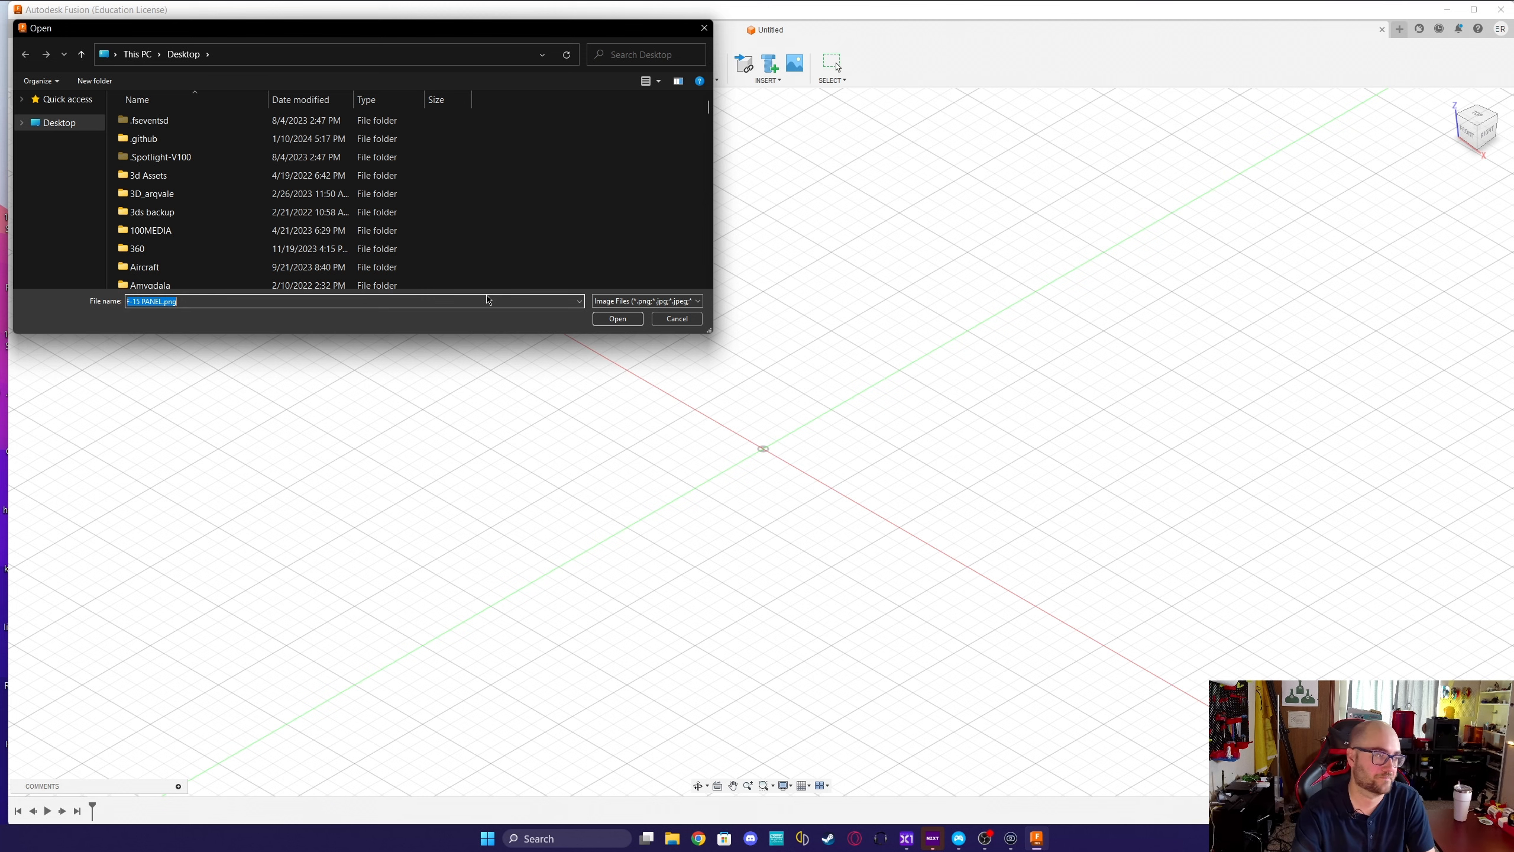
pyautogui.press('Return')
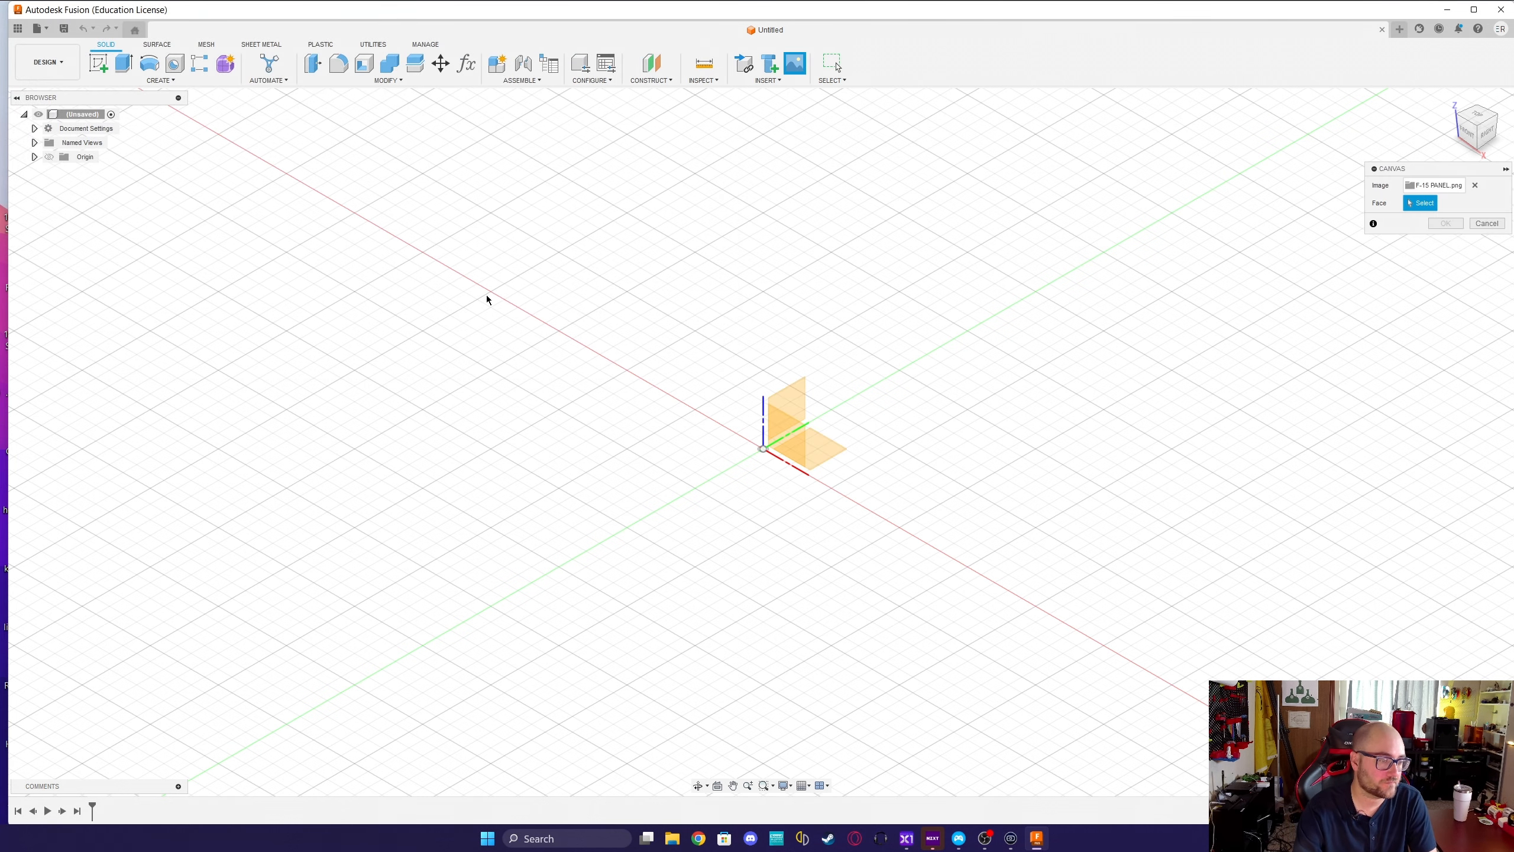
pyautogui.click(820, 452)
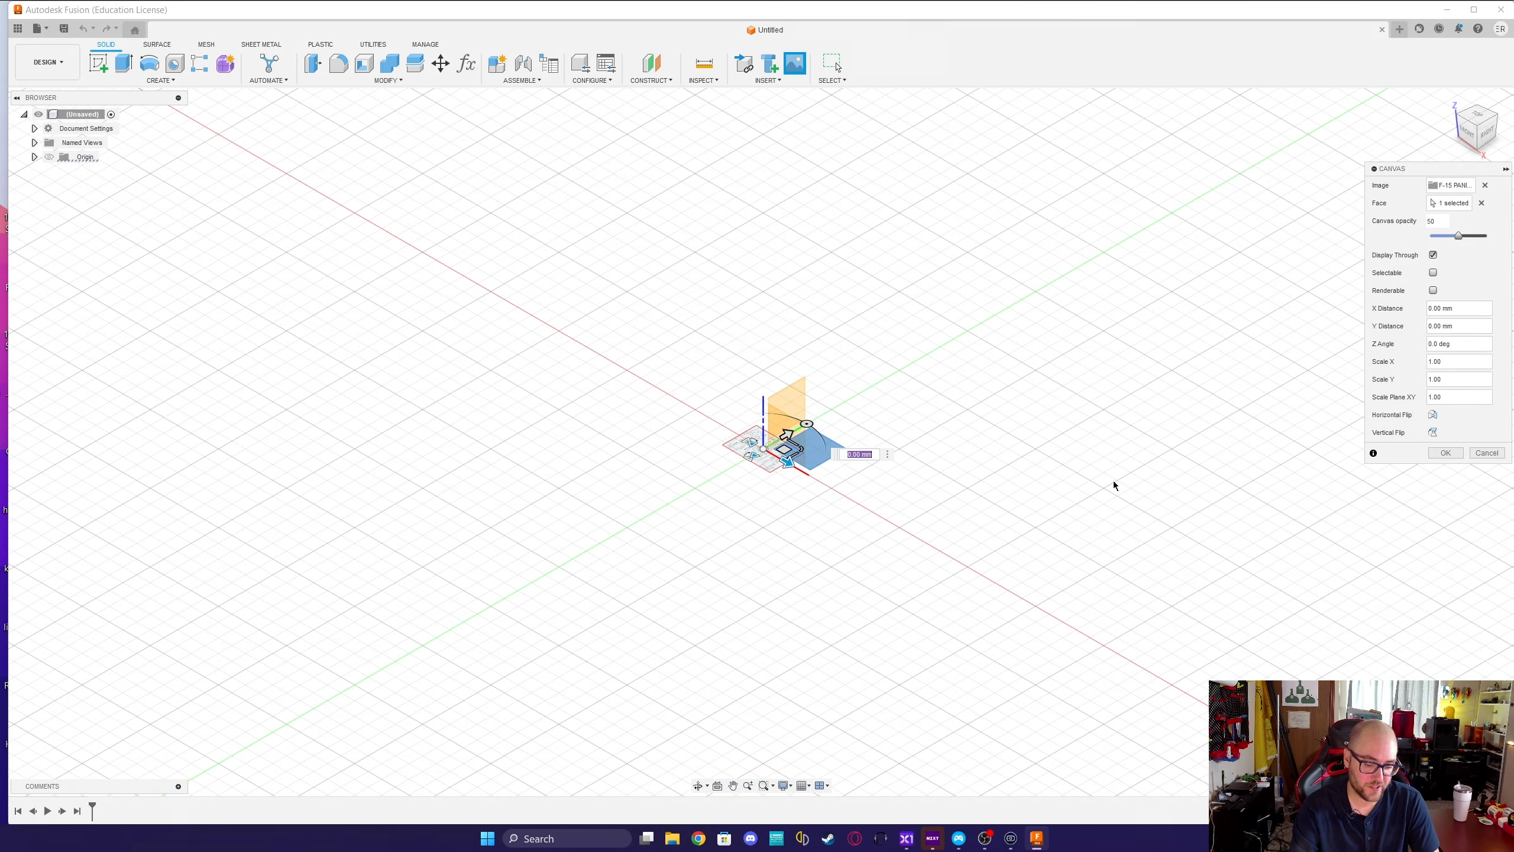
pyautogui.press('Return')
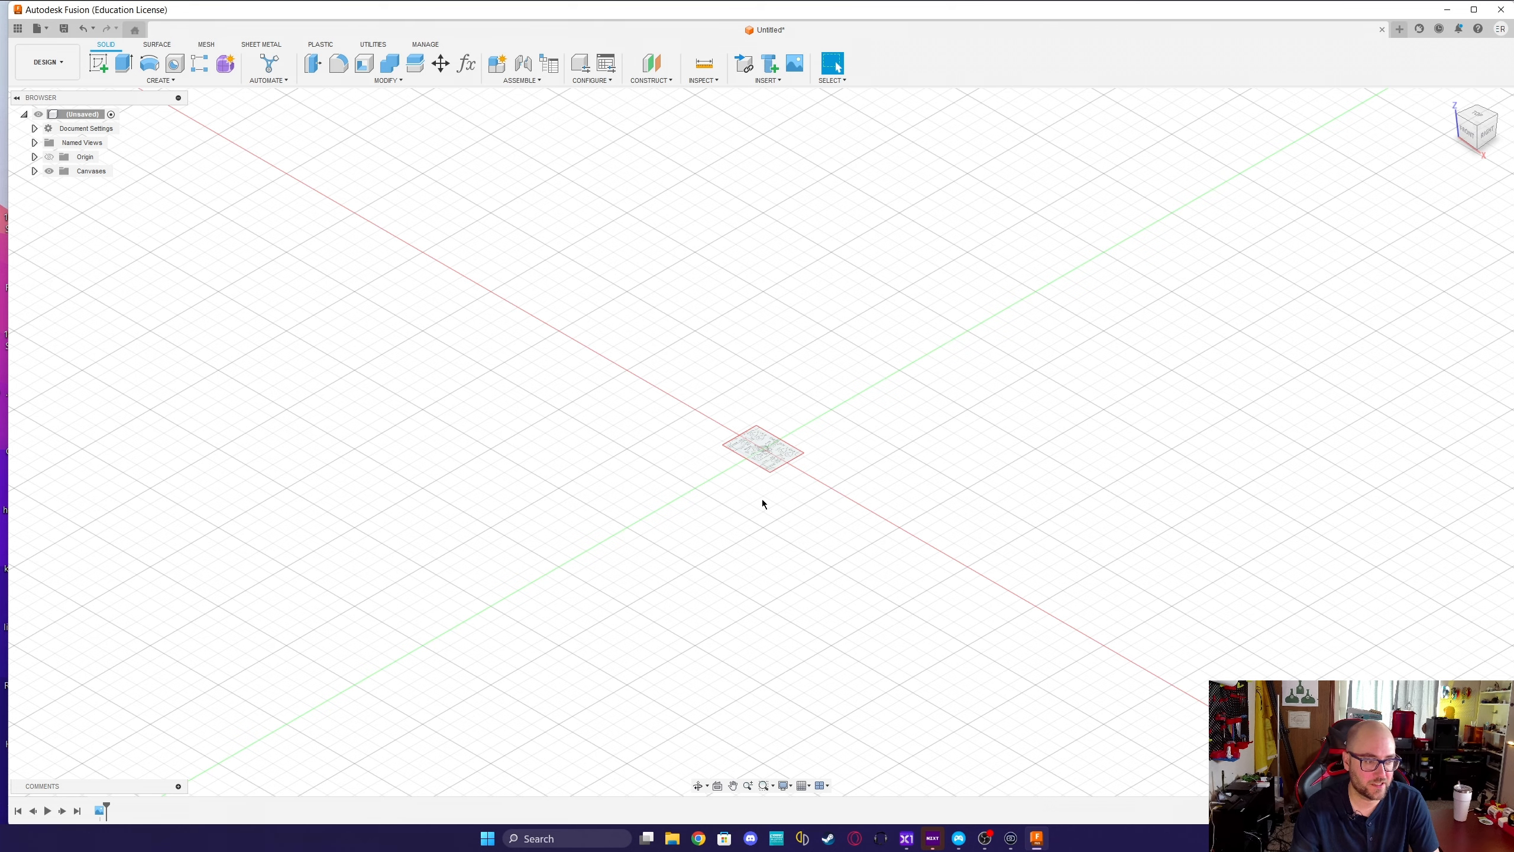
# Calibrate the F-15 PANEL canvas in an upright top view by setting the width of the R GEN switch circle to 12 mm.
pyautogui.scroll(-3, 751, 487)
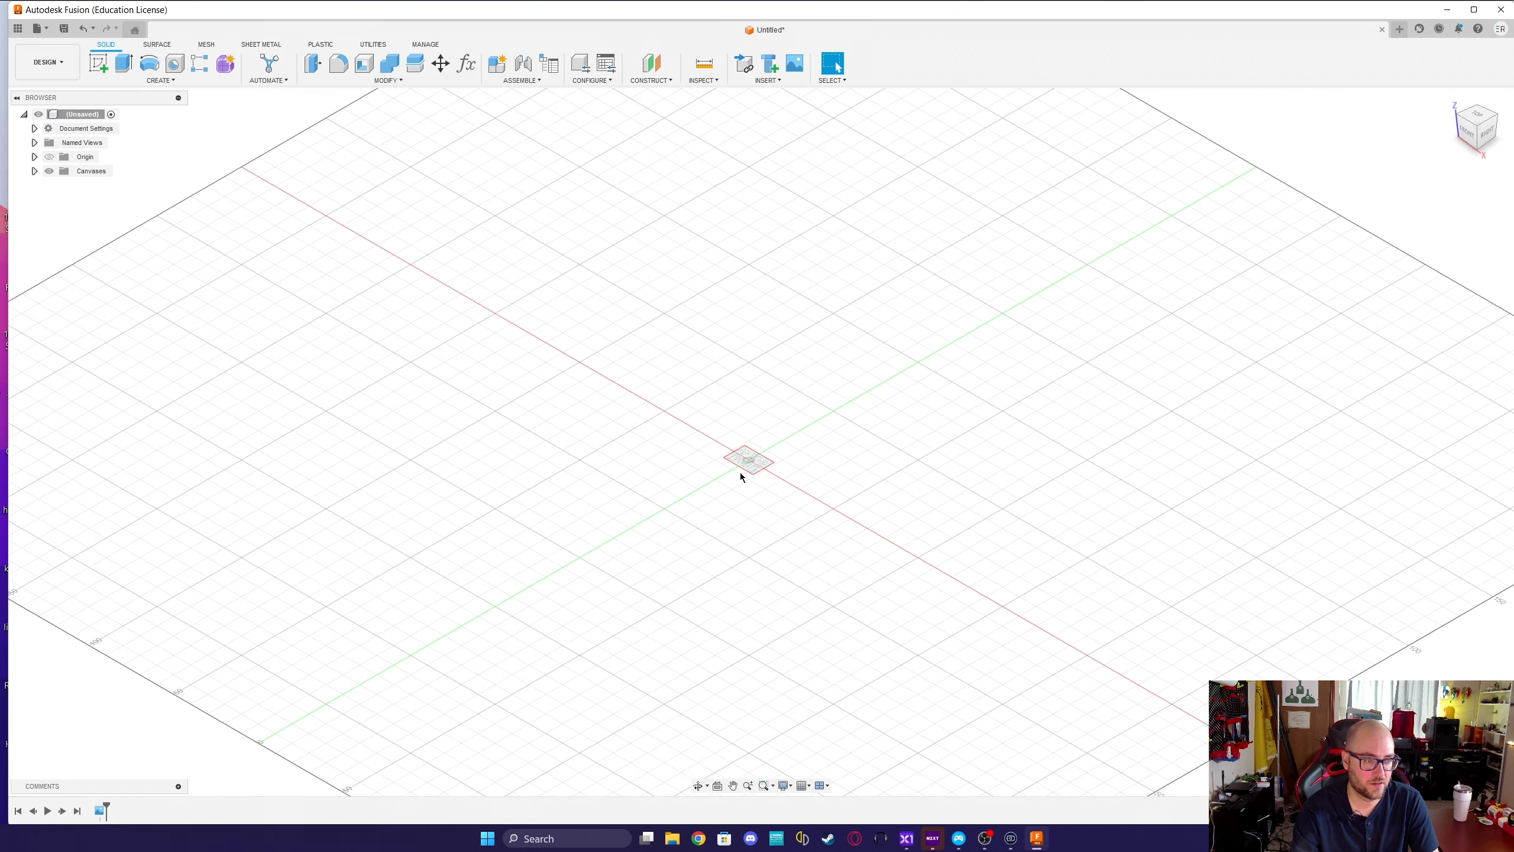
pyautogui.click(1481, 117)
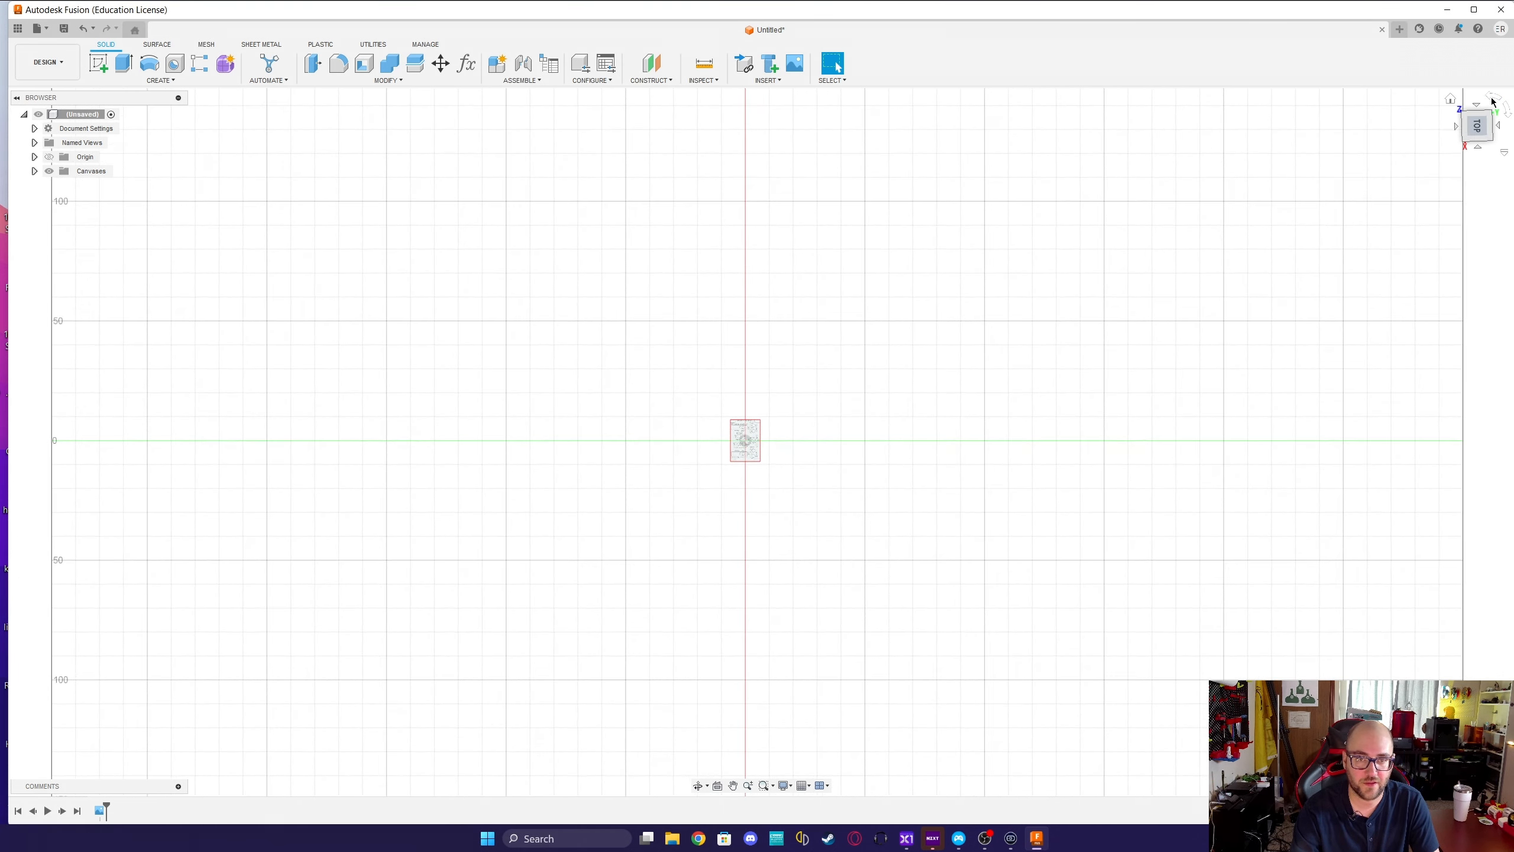
pyautogui.click(1493, 99)
pyautogui.scroll(4, 753, 504)
pyautogui.scroll(6, 786, 483)
pyautogui.moveTo(614, 566); pyautogui.dragTo(632, 620, button='middle')
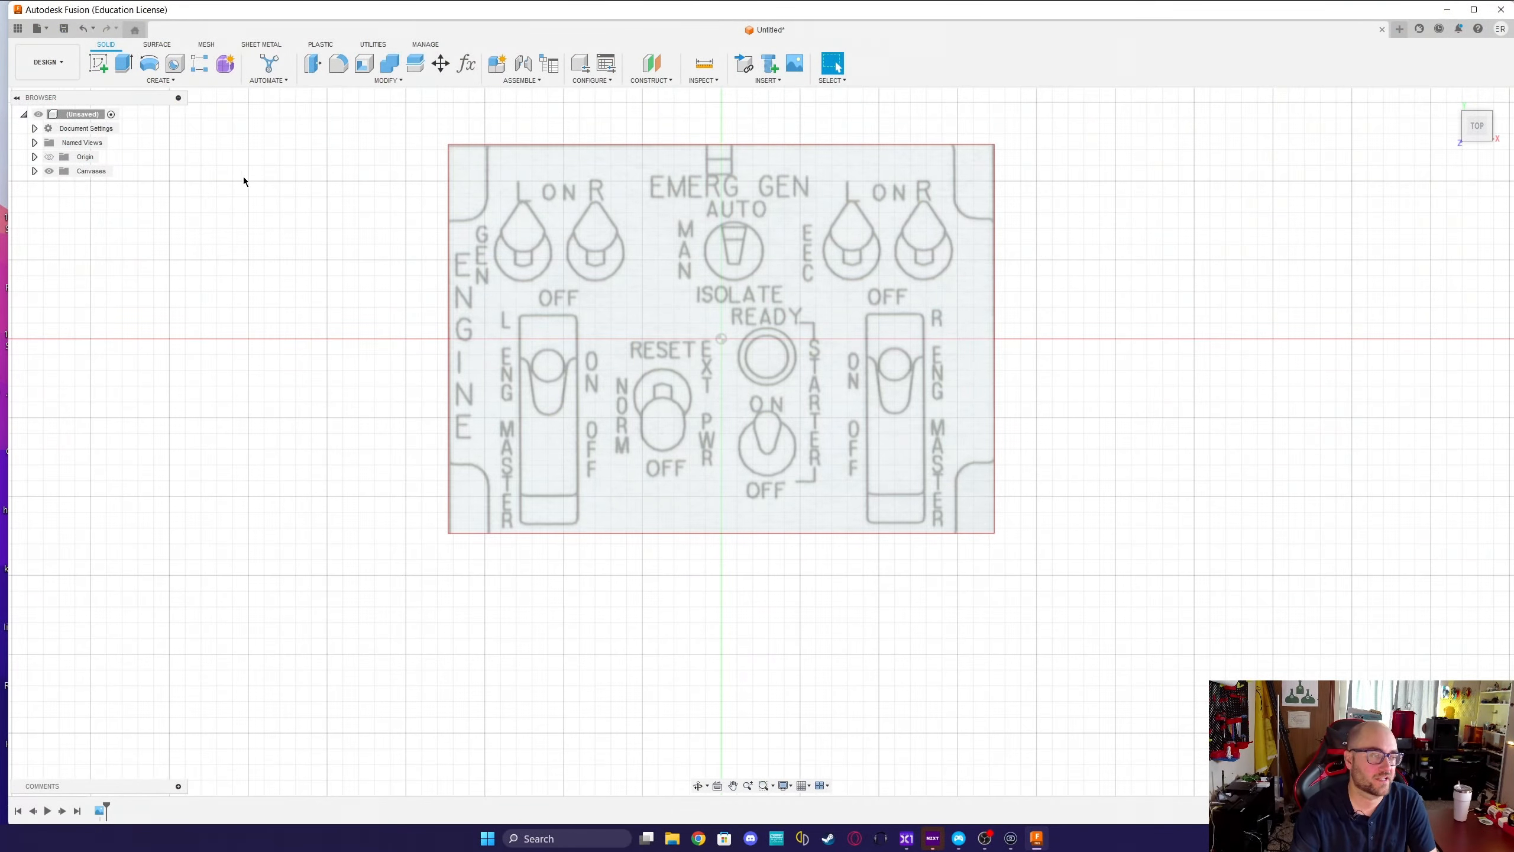
pyautogui.click(83, 171)
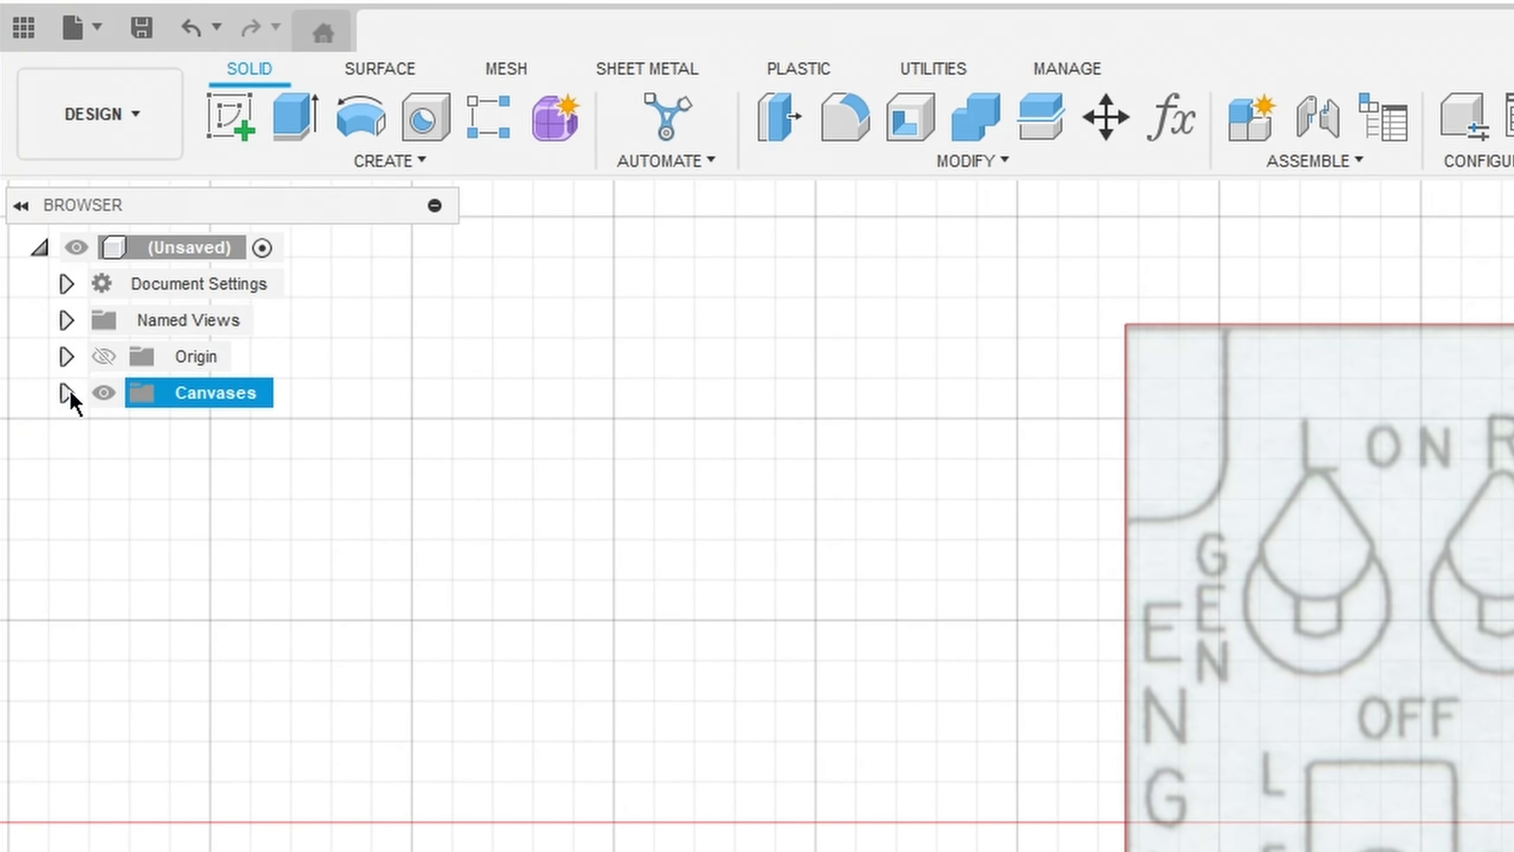
pyautogui.click(68, 391)
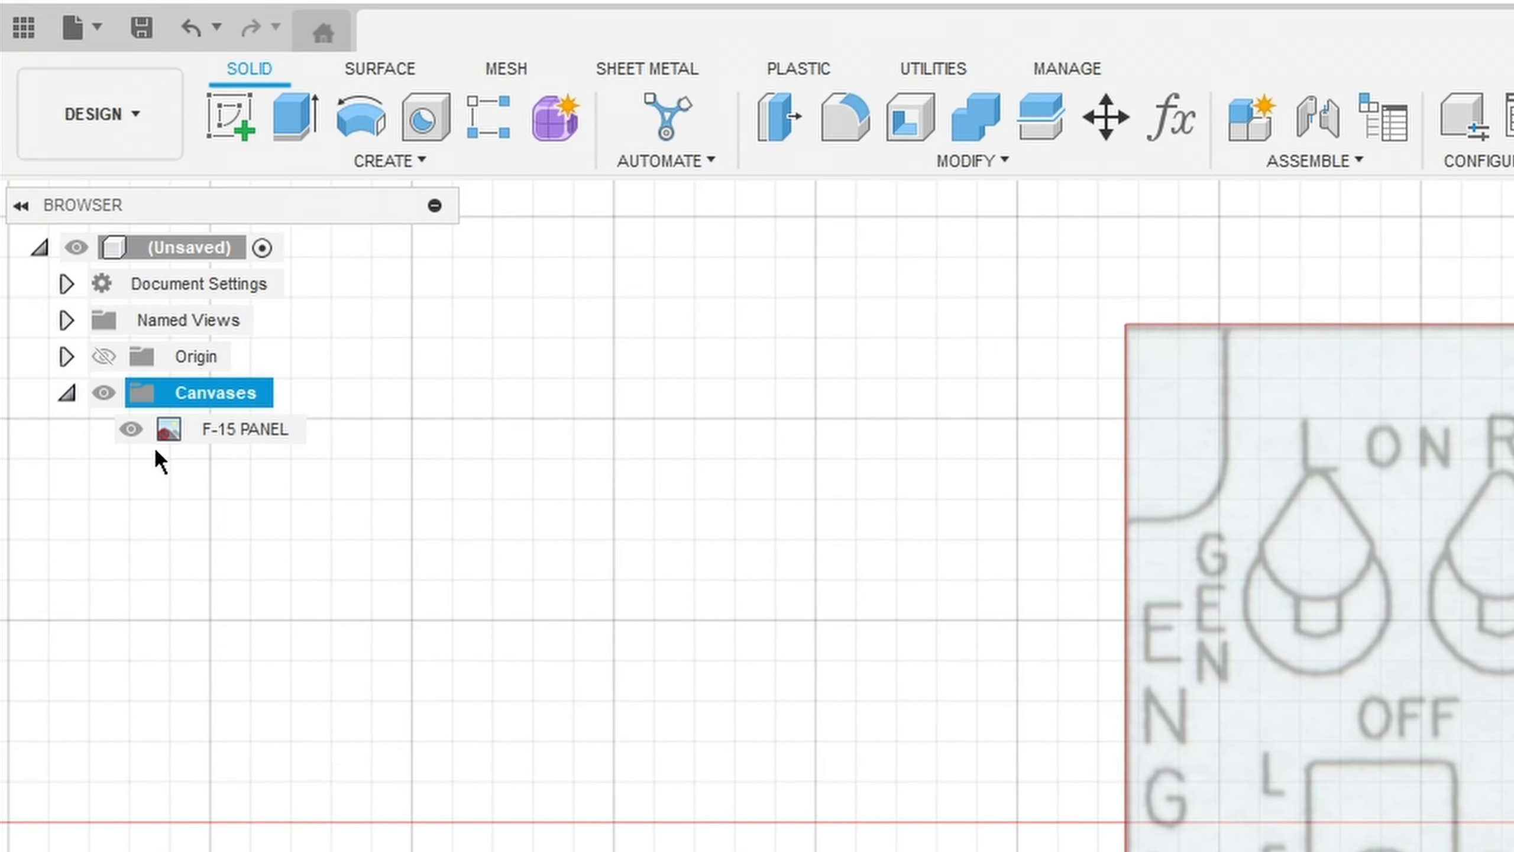
pyautogui.rightClick(237, 428)
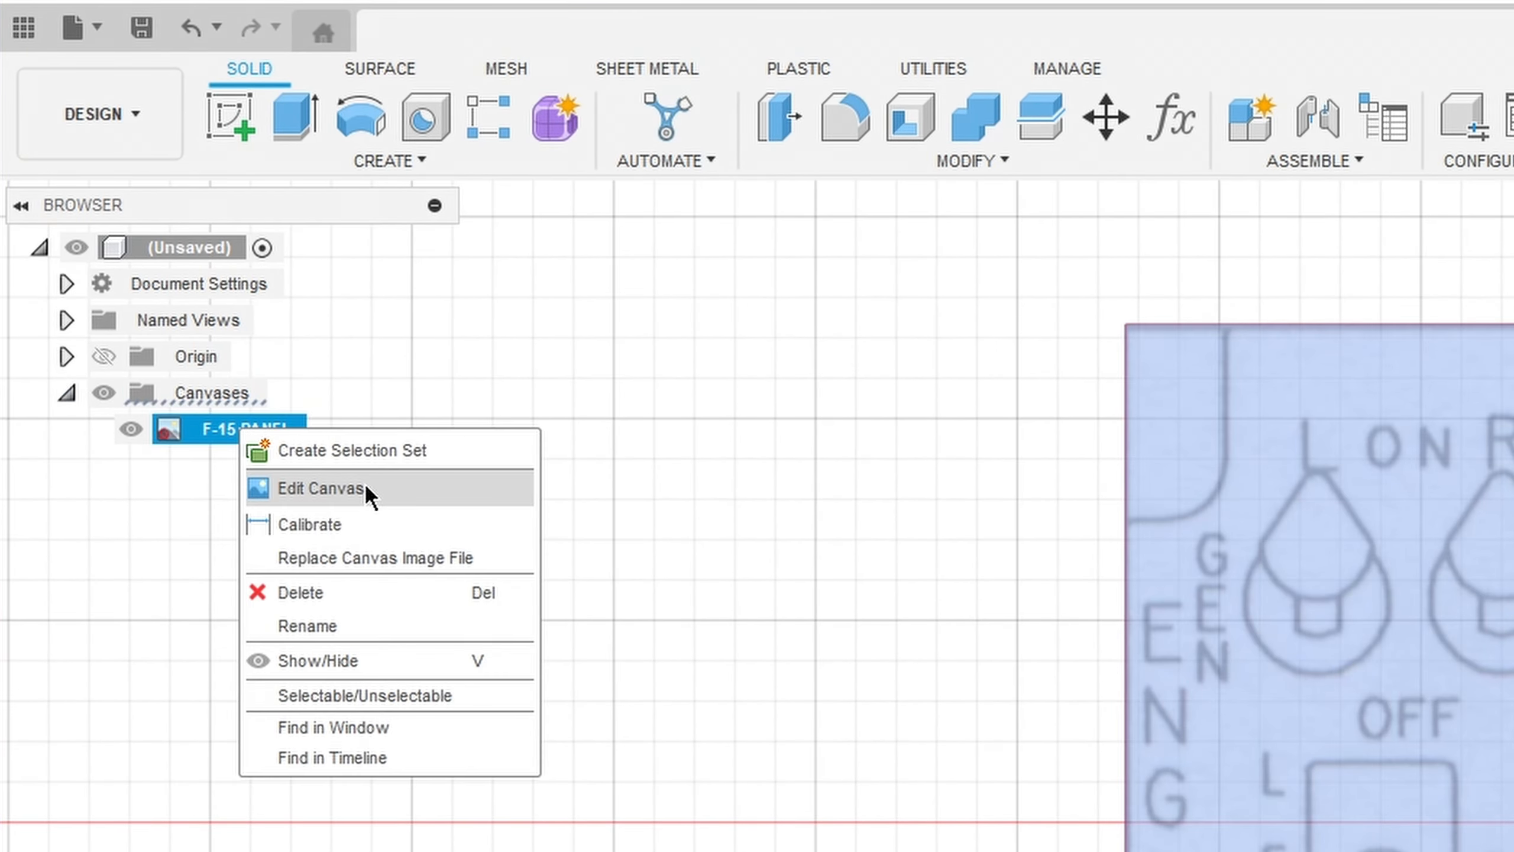
pyautogui.click(357, 518)
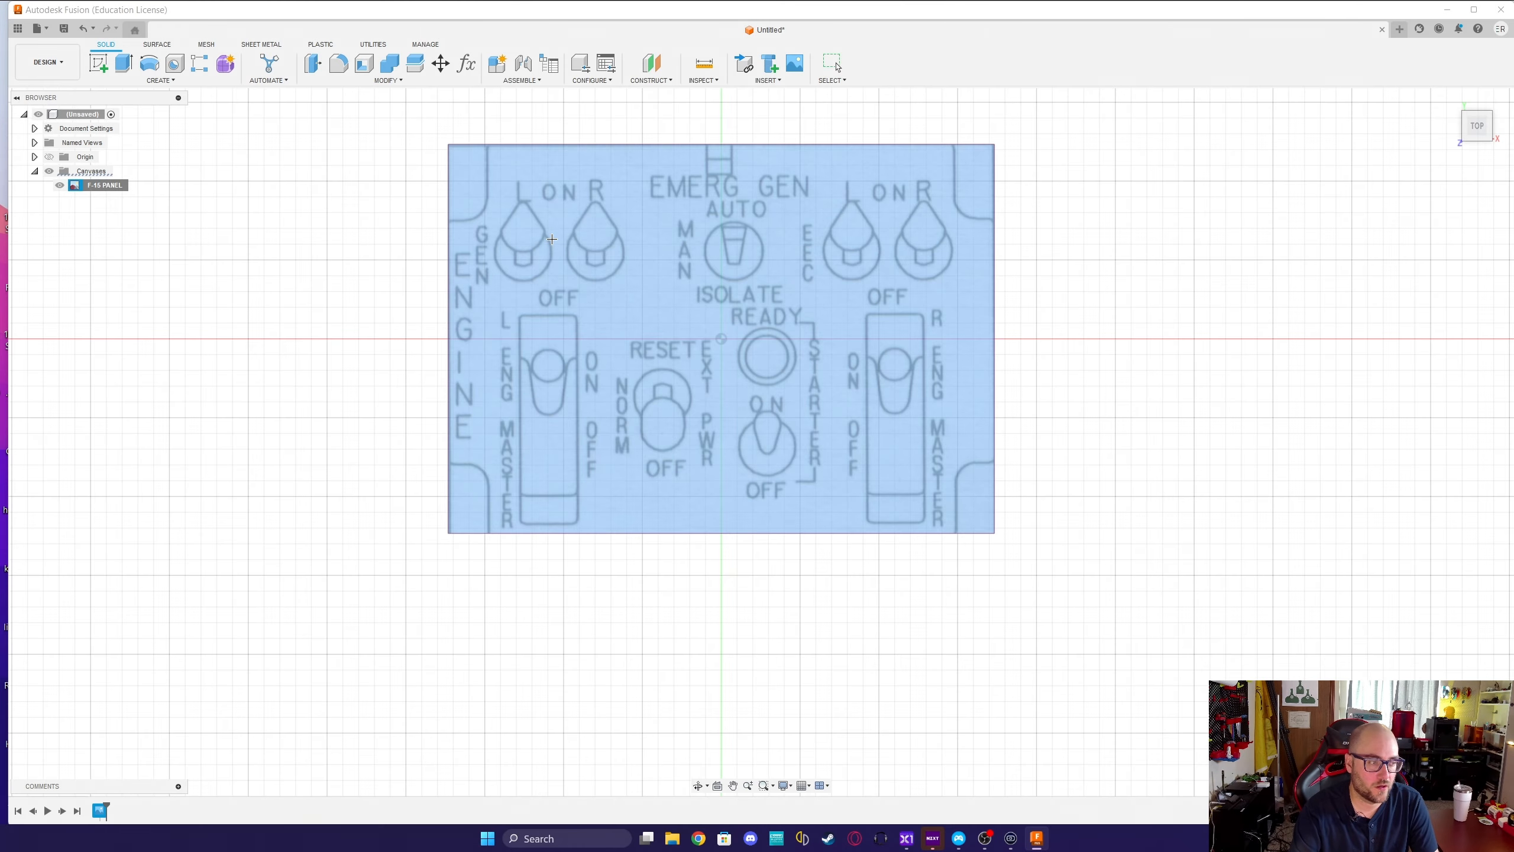
pyautogui.scroll(4, 553, 238)
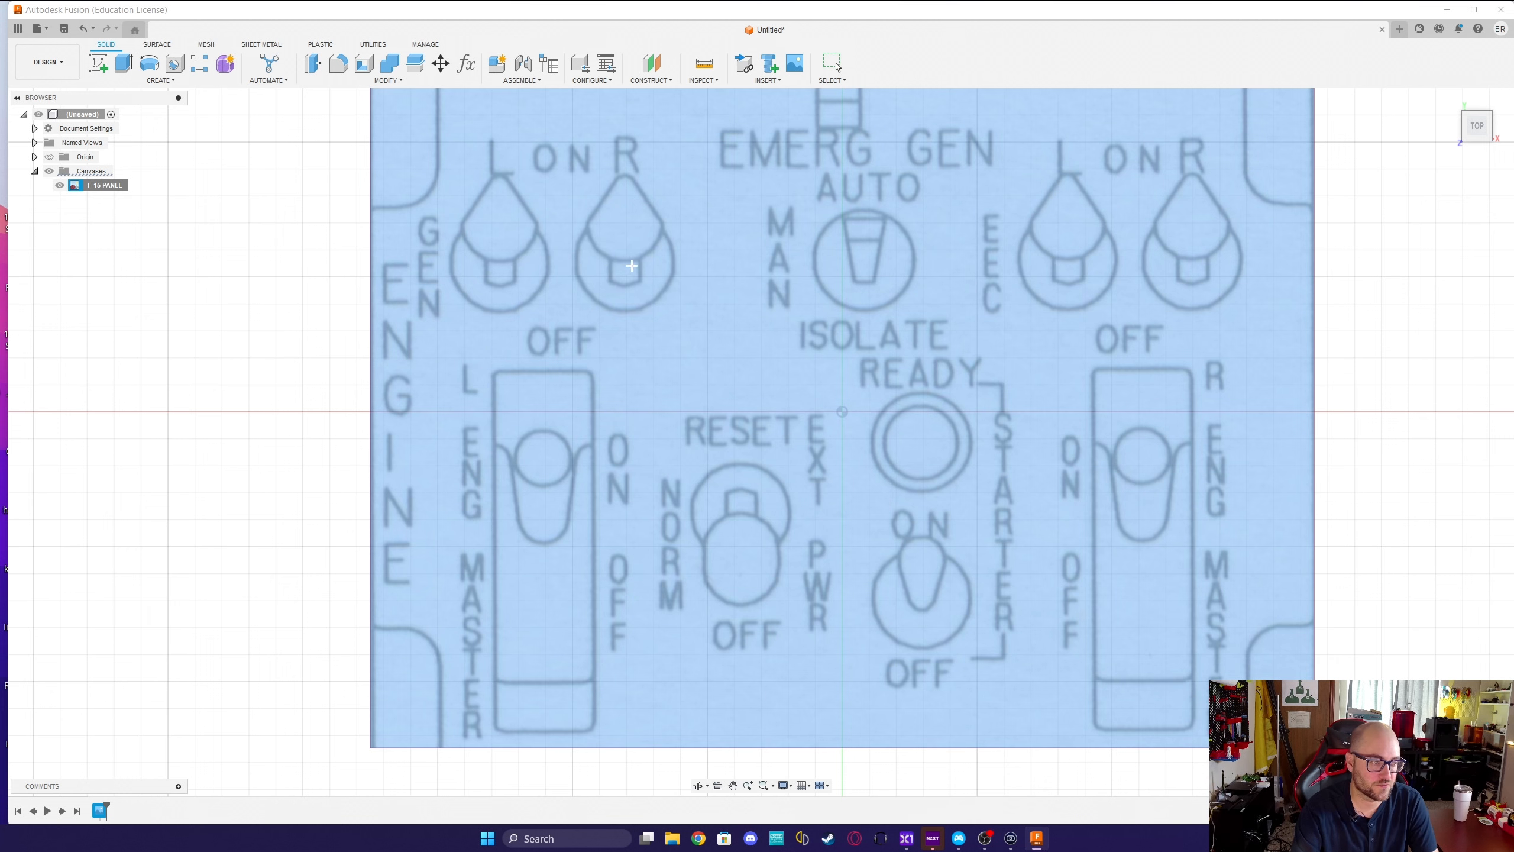
pyautogui.click(575, 263)
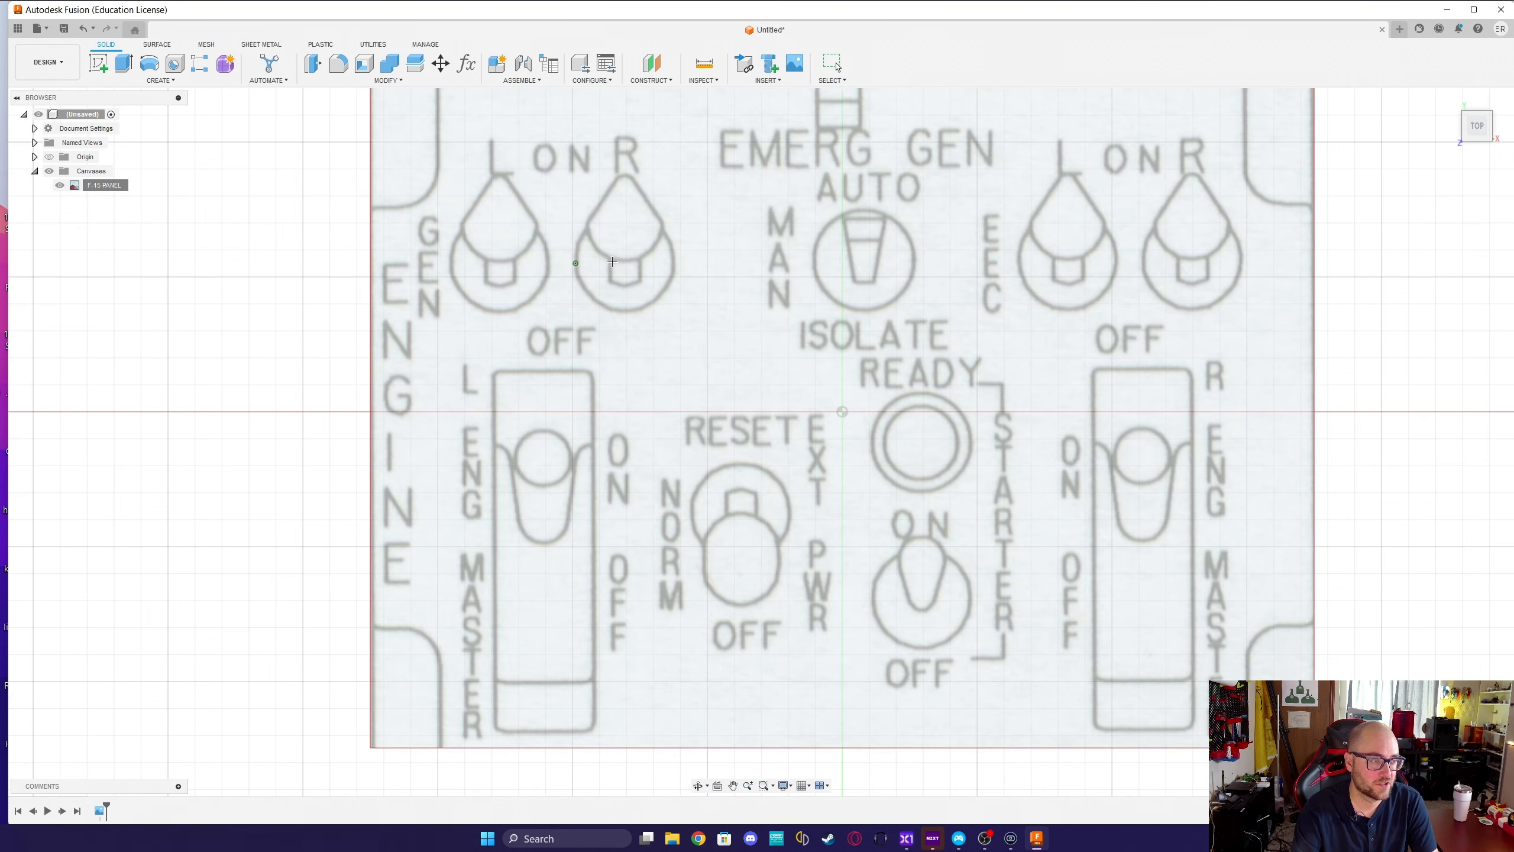
pyautogui.click(674, 262)
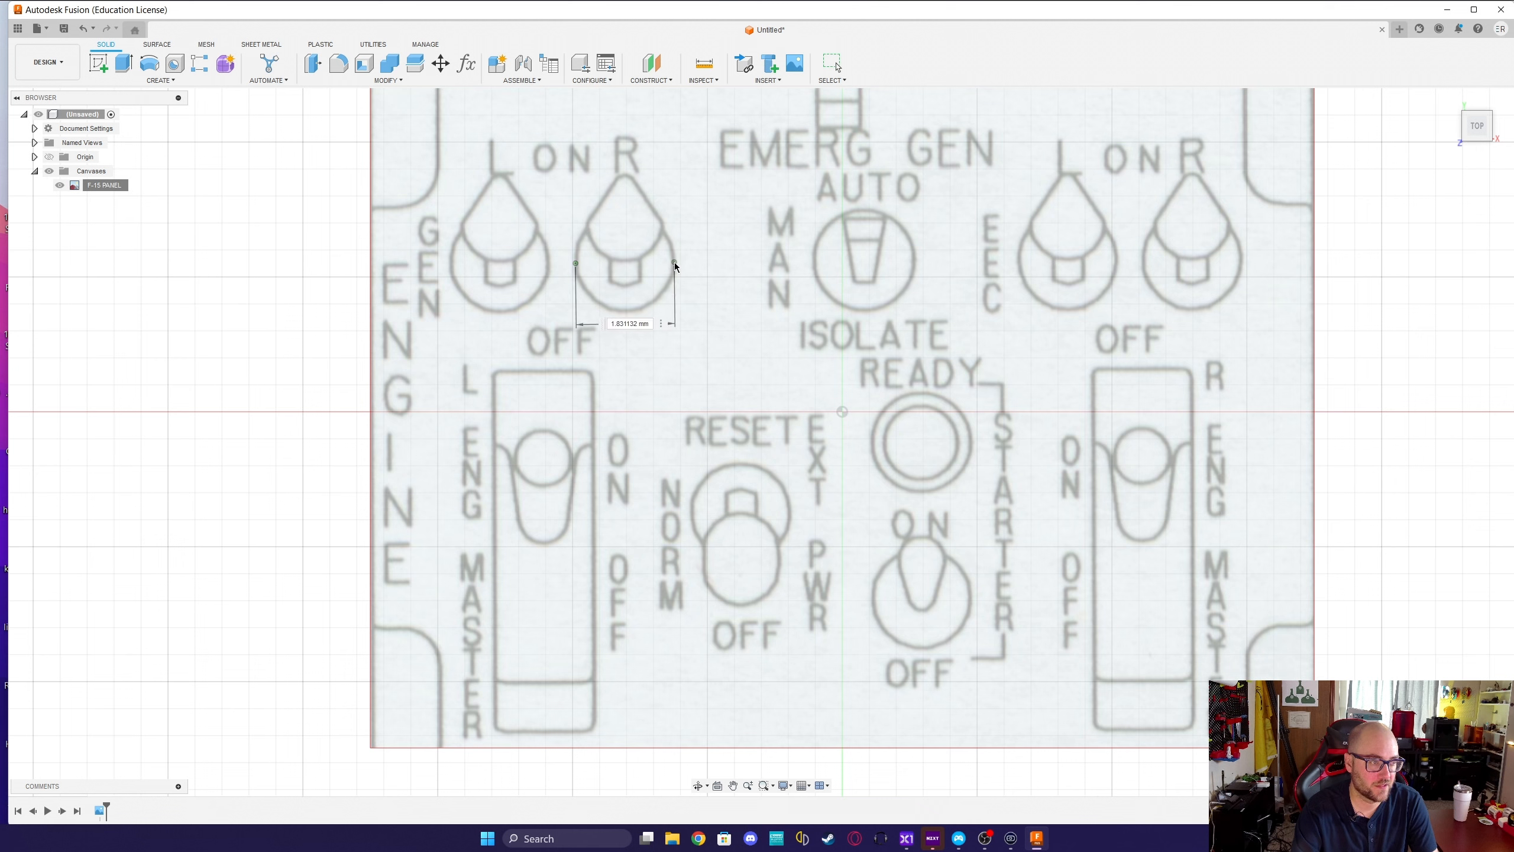
pyautogui.write('12mm')
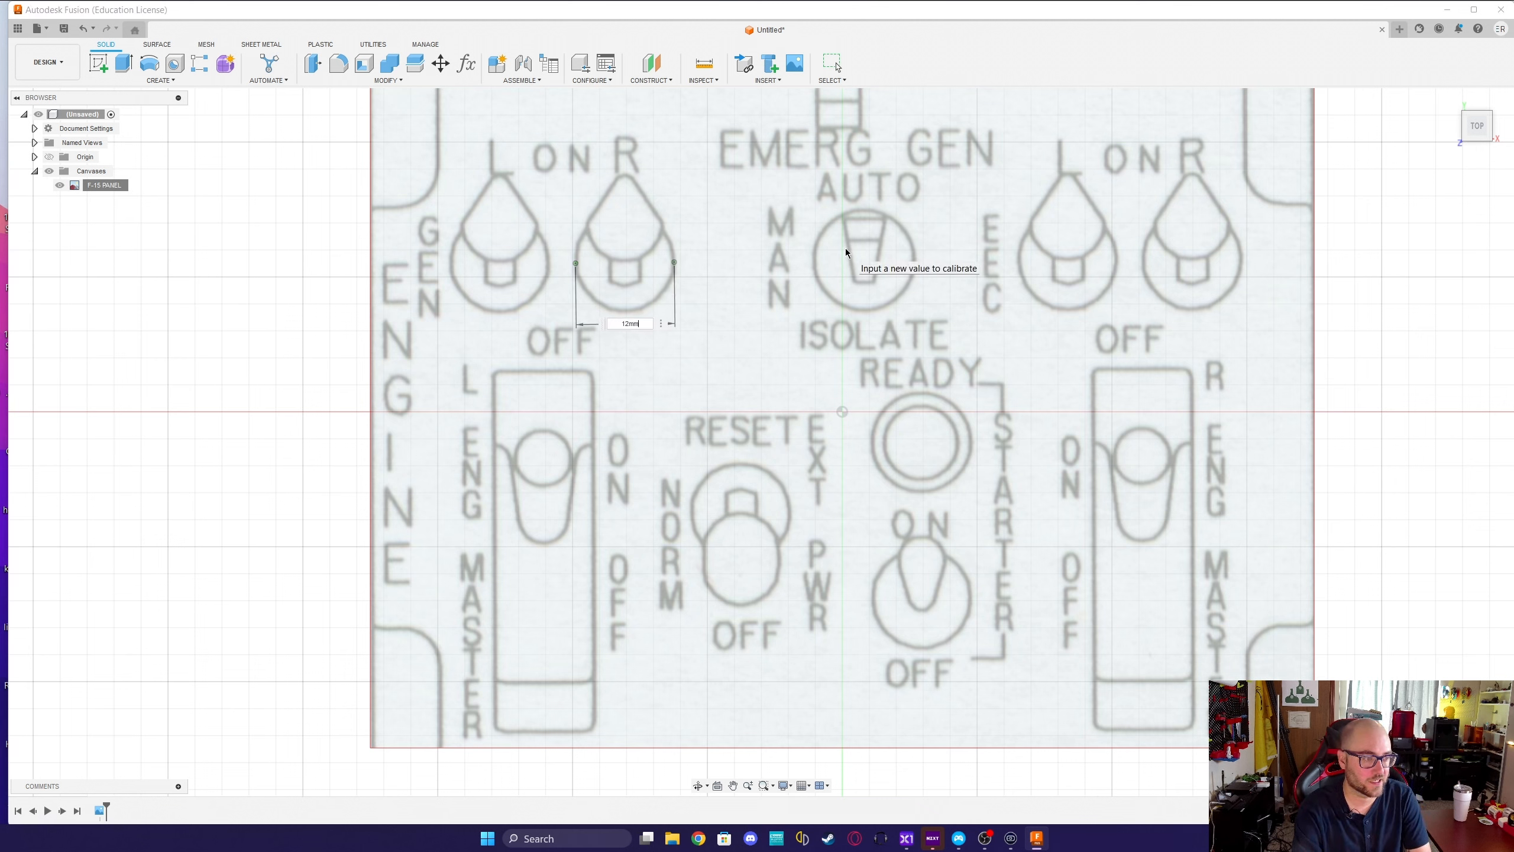
pyautogui.press('Return')
# Examine the whole rescaled panel image from edge to edge.
pyautogui.scroll(2, 757, 288)
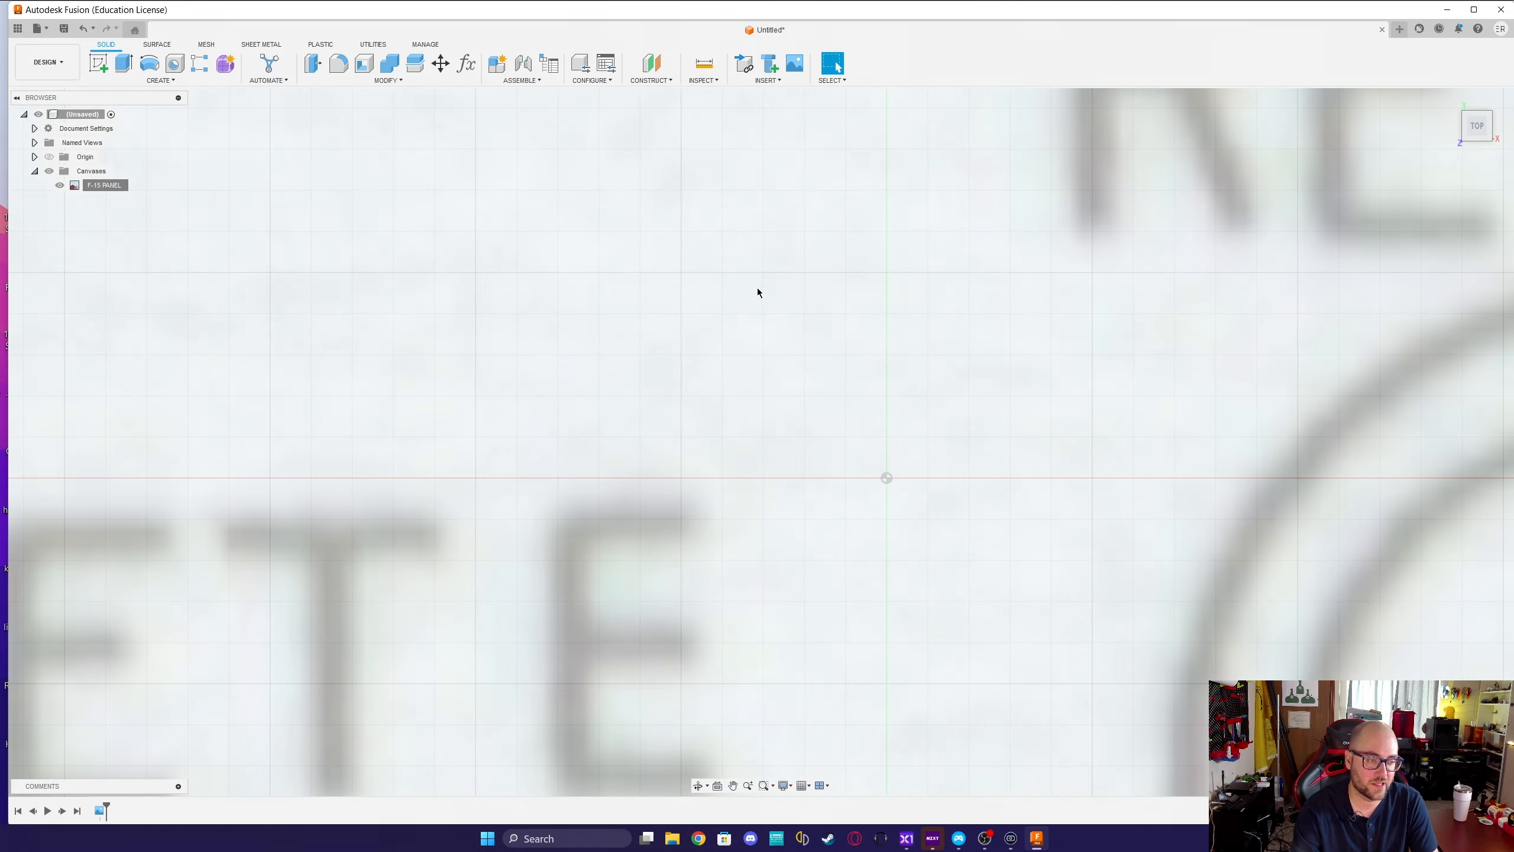
pyautogui.scroll(-3, 792, 334)
pyautogui.scroll(-4, 839, 476)
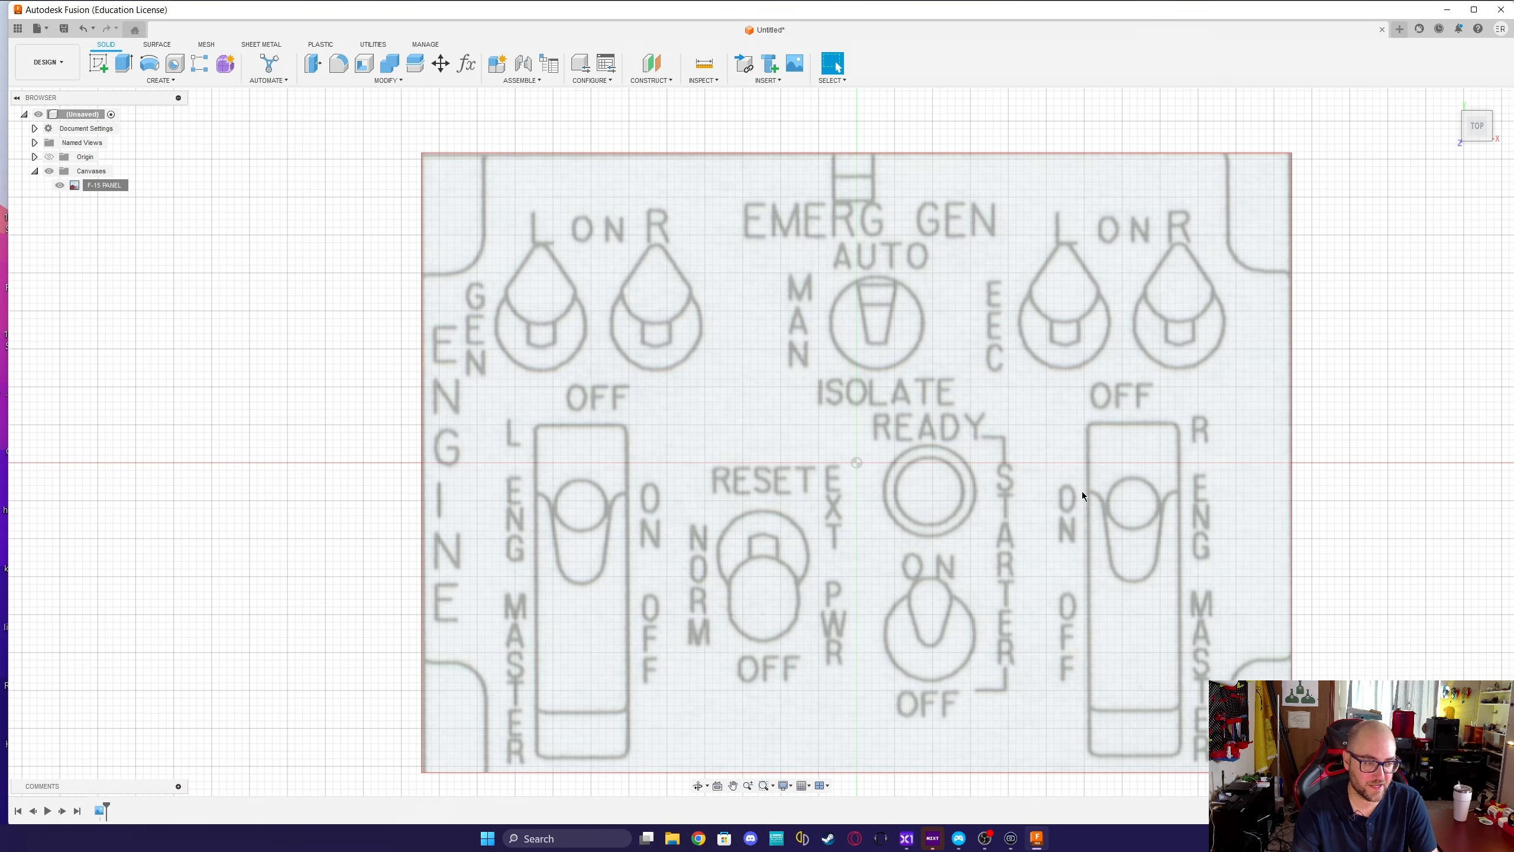
pyautogui.scroll(-1, 1300, 499)
pyautogui.moveTo(1352, 530); pyautogui.dragTo(1353, 456, button='middle')
pyautogui.scroll(-1, 1342, 459)
pyautogui.scroll(1, 1339, 458)
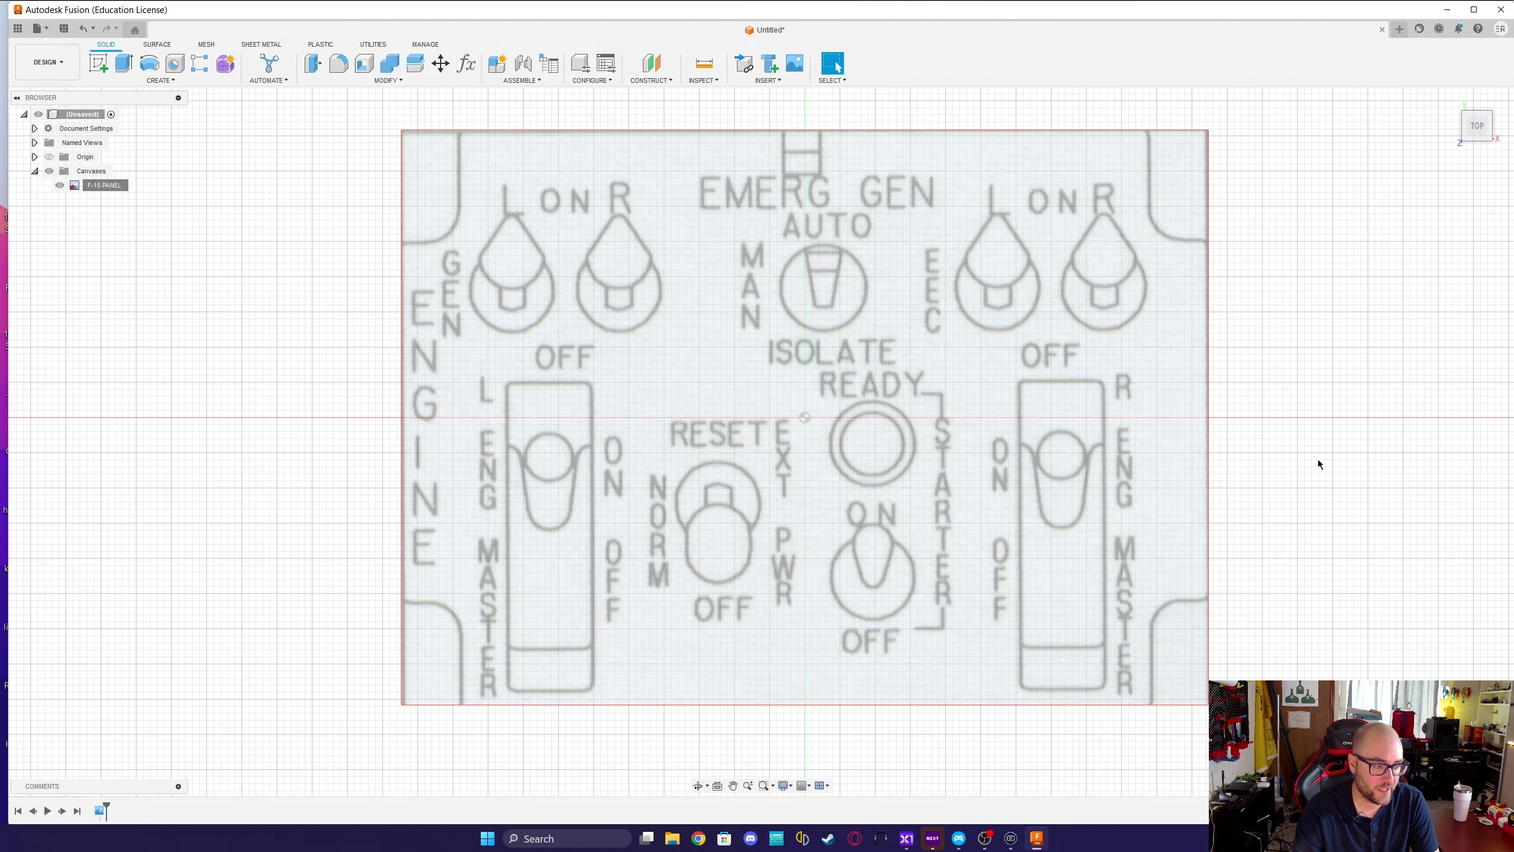
pyautogui.scroll(-1, 1313, 463)
pyautogui.scroll(-1, 1312, 459)
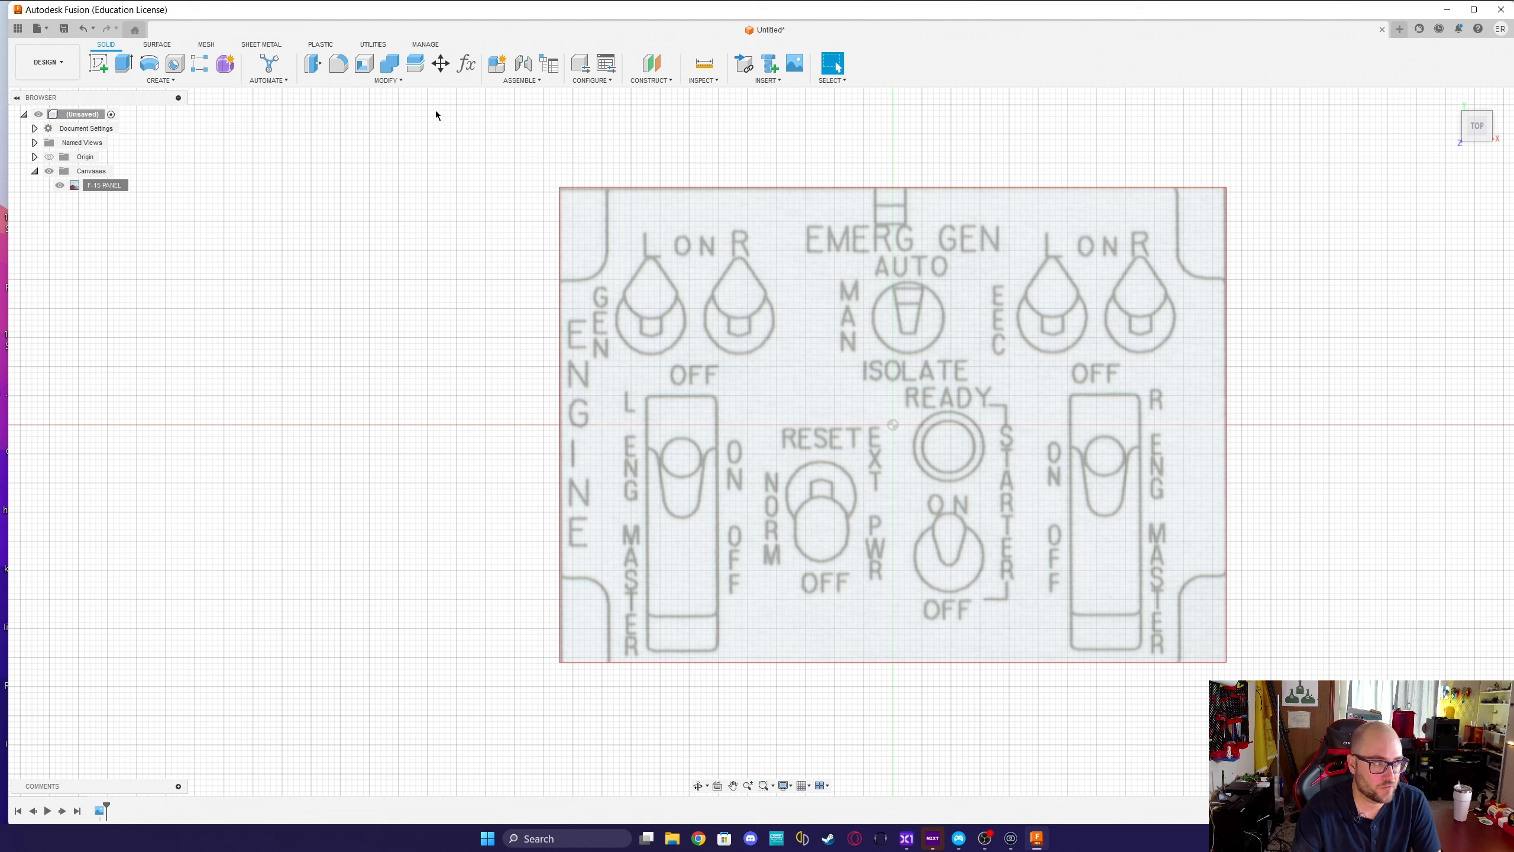
# Start a sketch on the horizontal origin plane beneath the panel image.
pyautogui.click(99, 64)
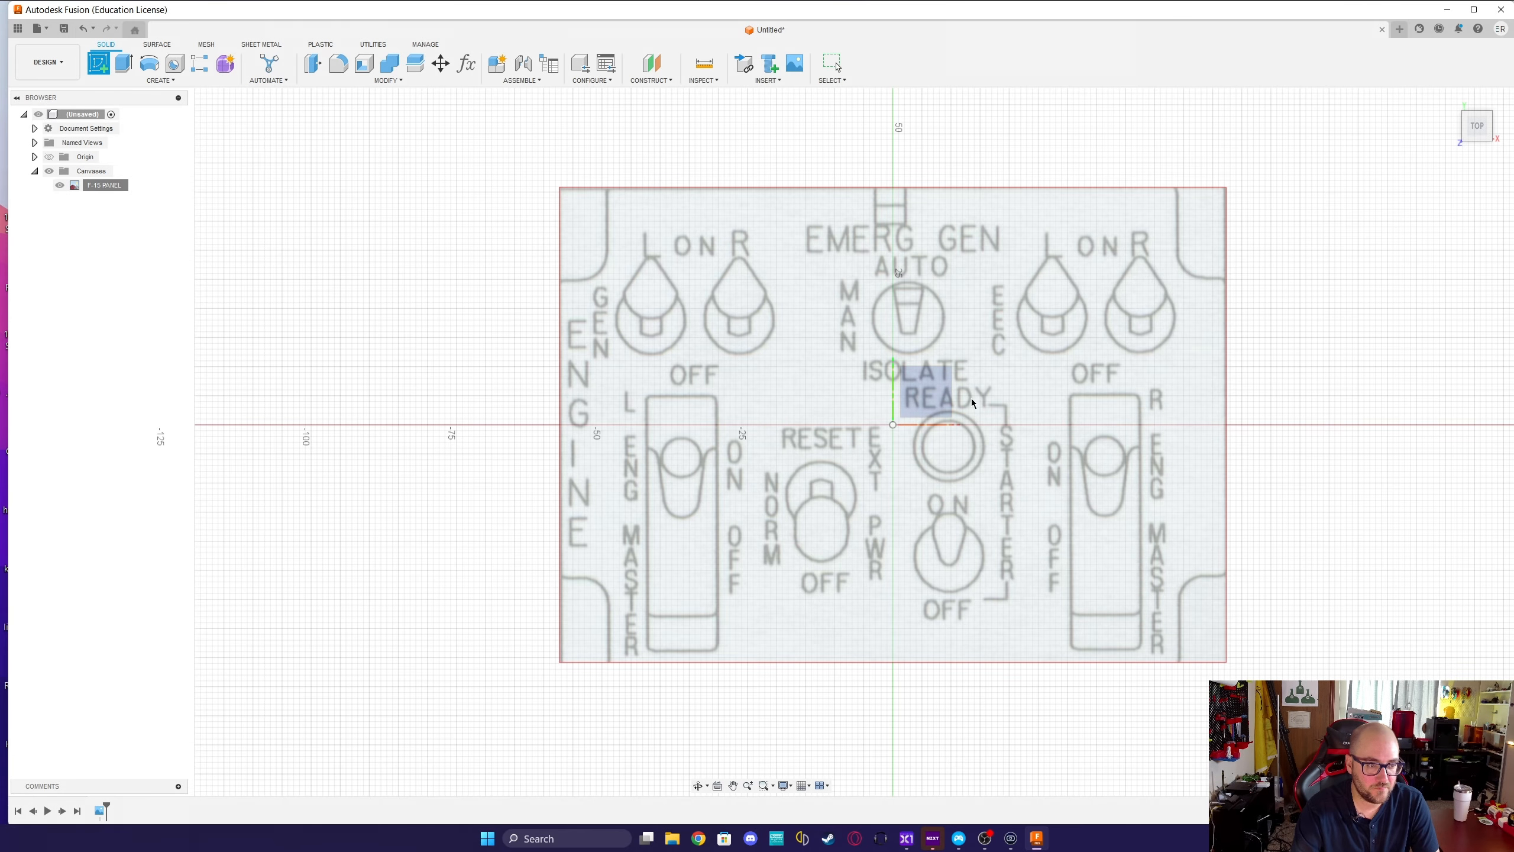
pyautogui.click(933, 396)
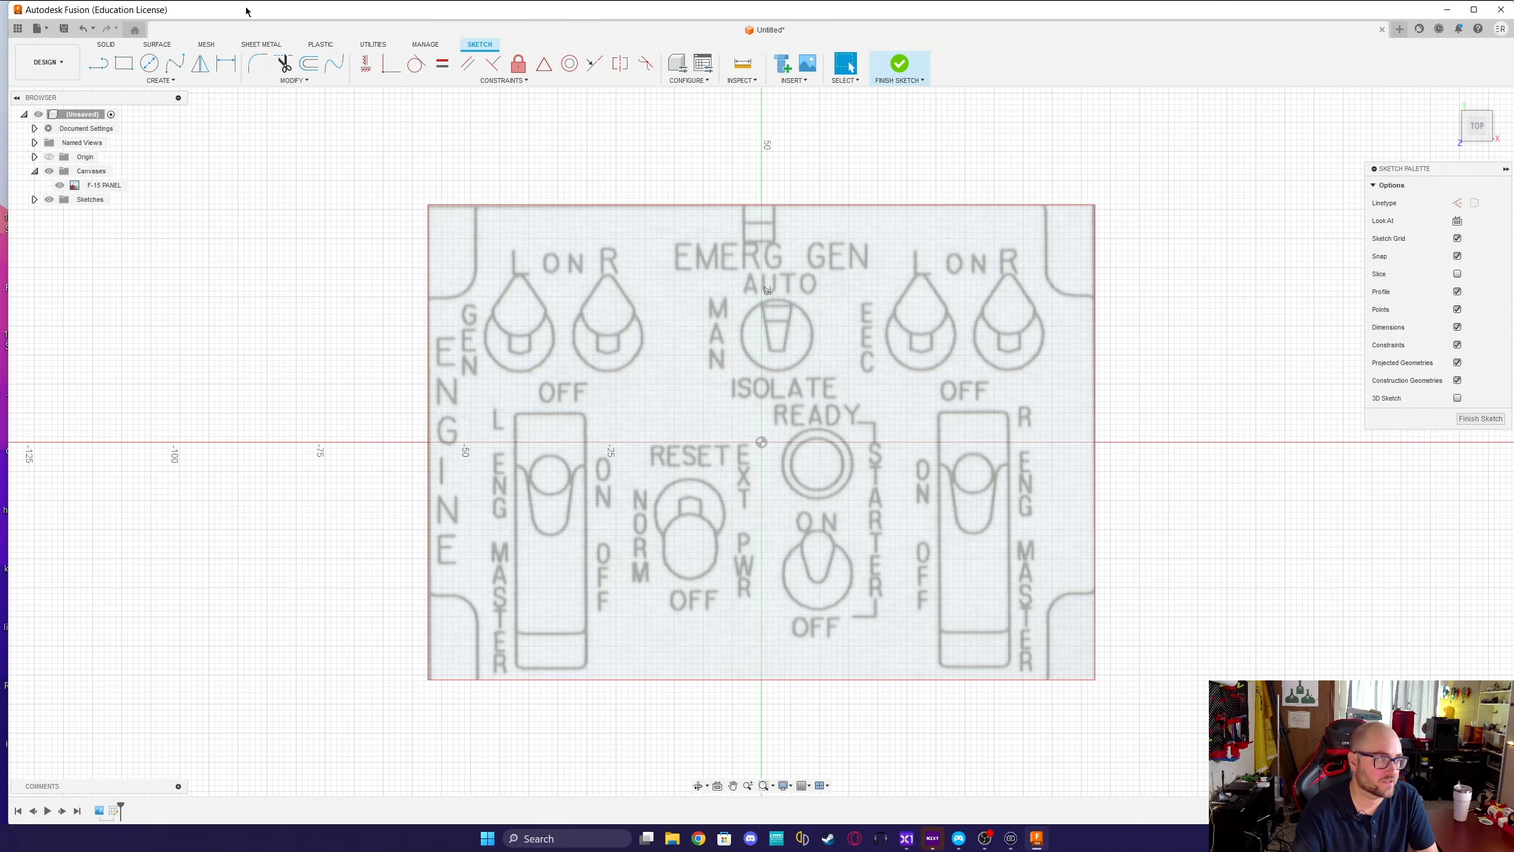
pyautogui.click(124, 63)
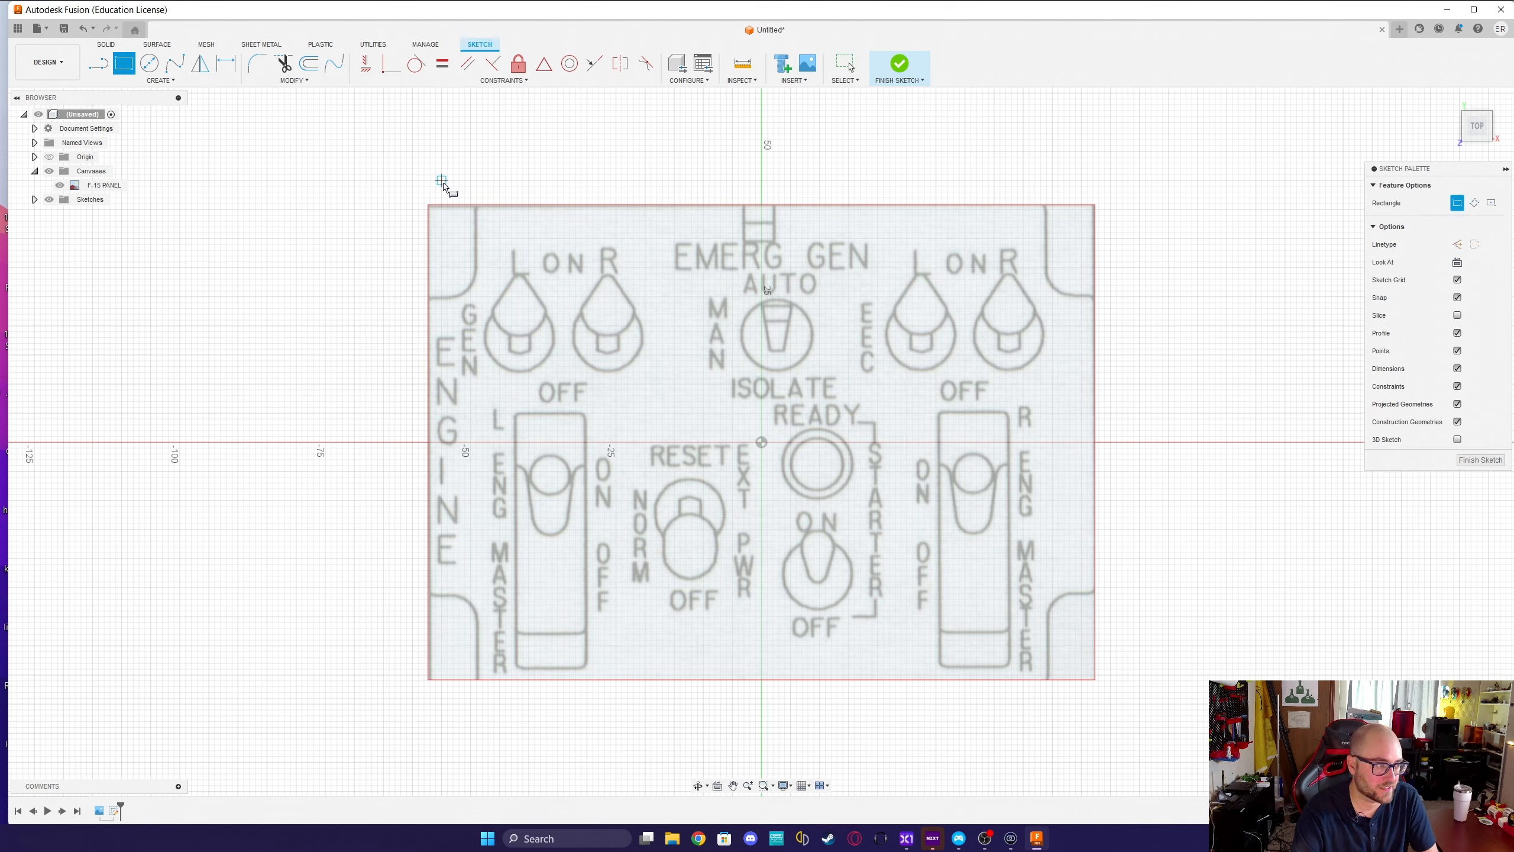
pyautogui.click(431, 204)
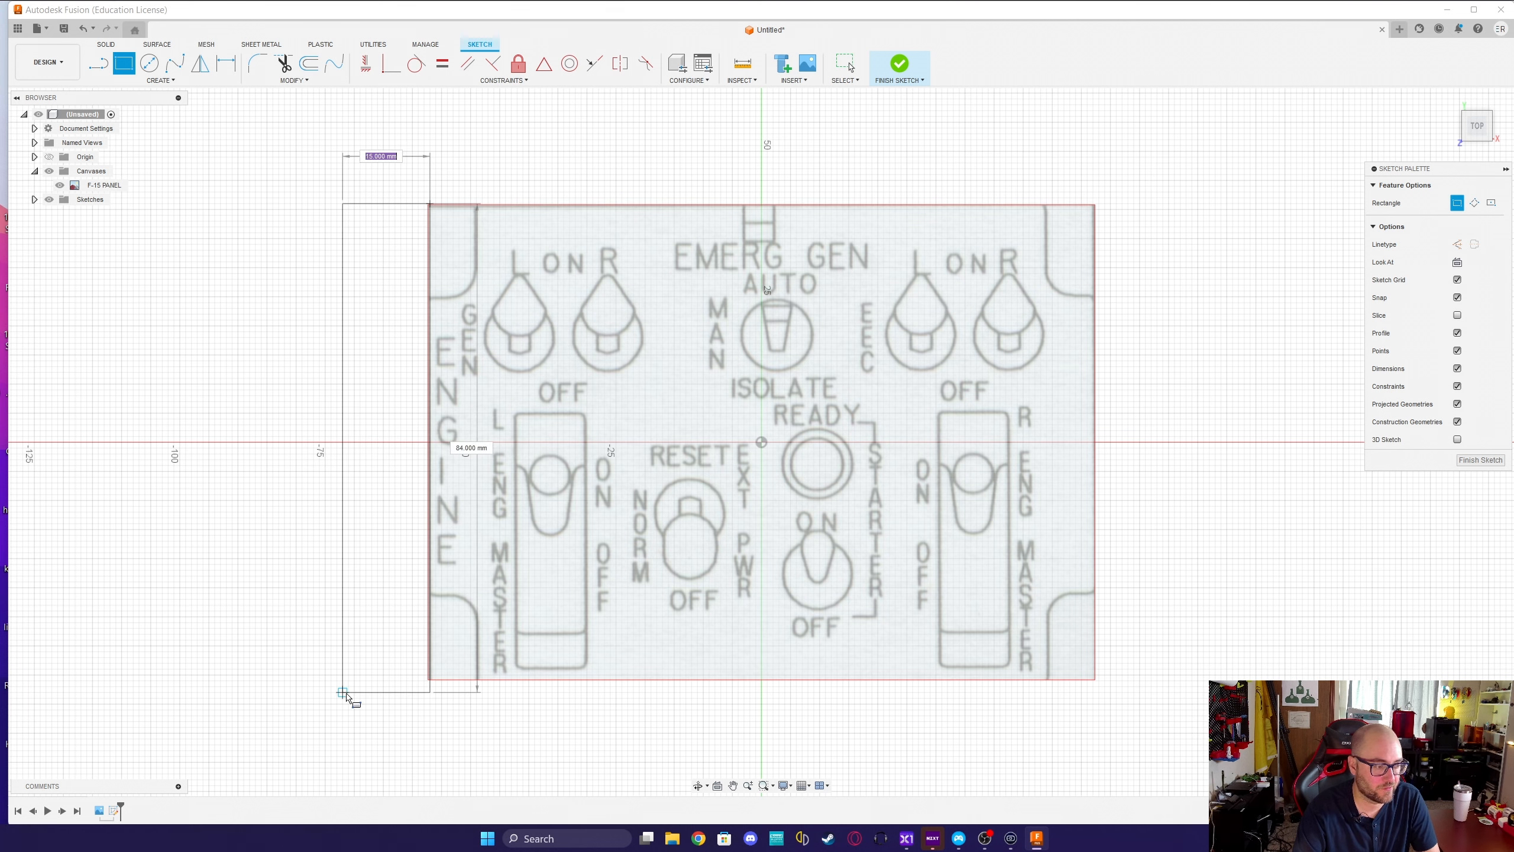
pyautogui.press('Escape')
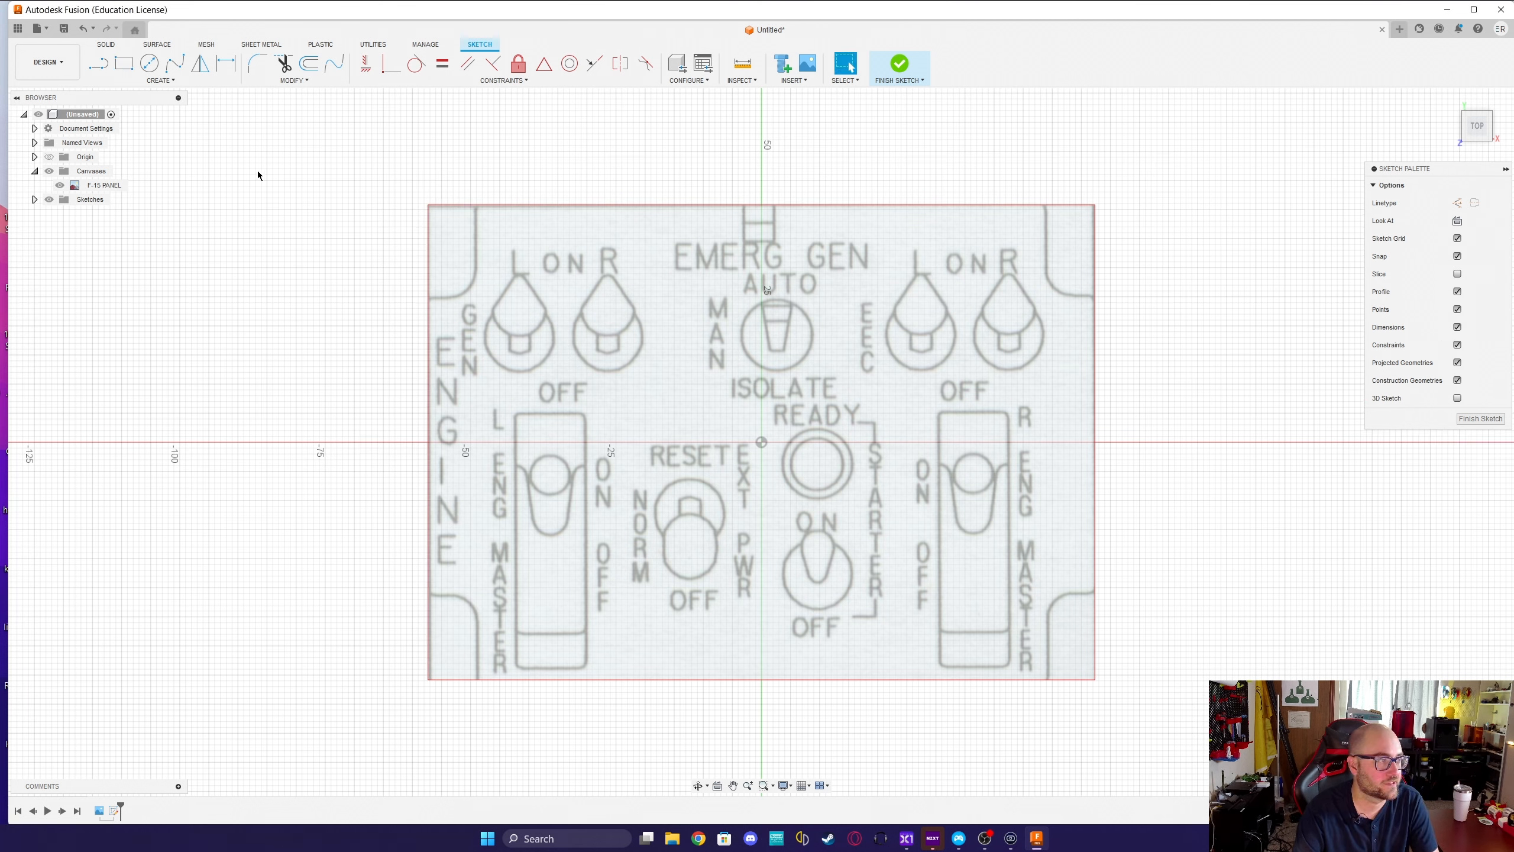
# Sketch a two-point rectangle about 82 mm high over the panel image, extending beyond the image's left edge.
pyautogui.click(123, 63)
pyautogui.click(1092, 204)
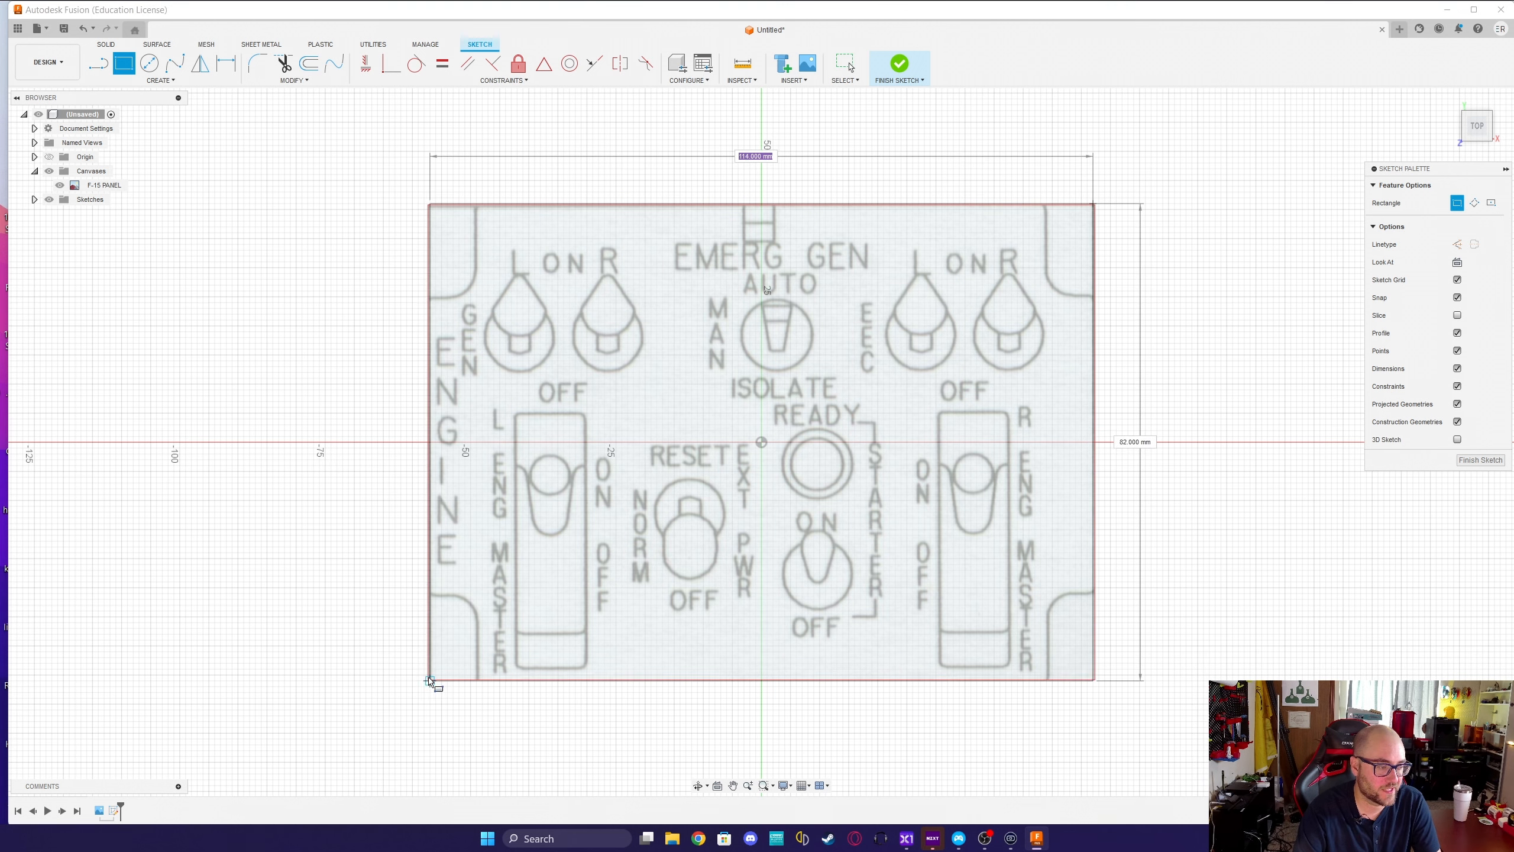
pyautogui.click(349, 681)
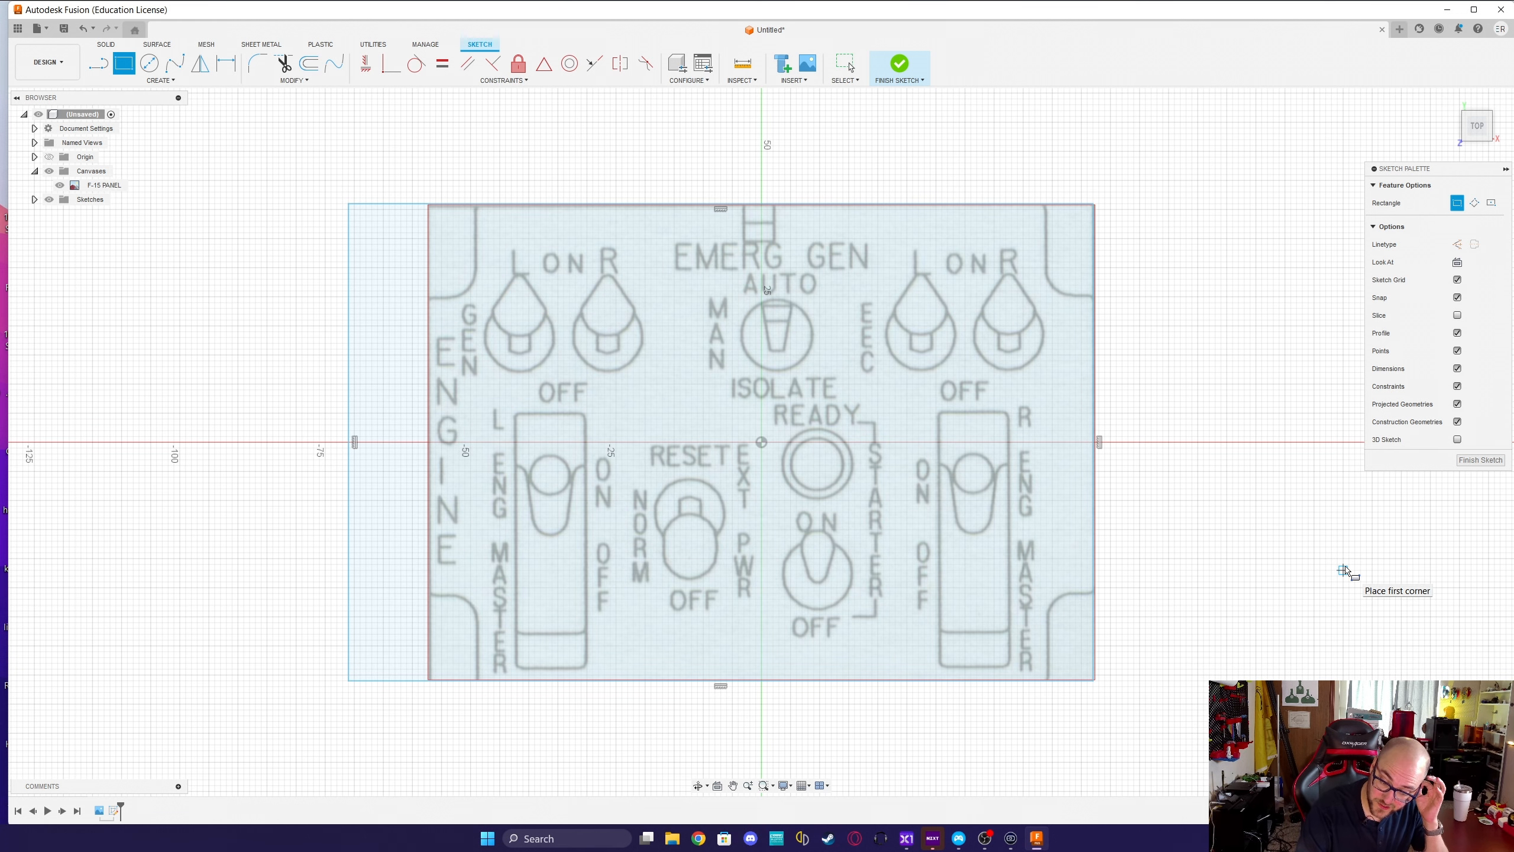
pyautogui.press('Escape')
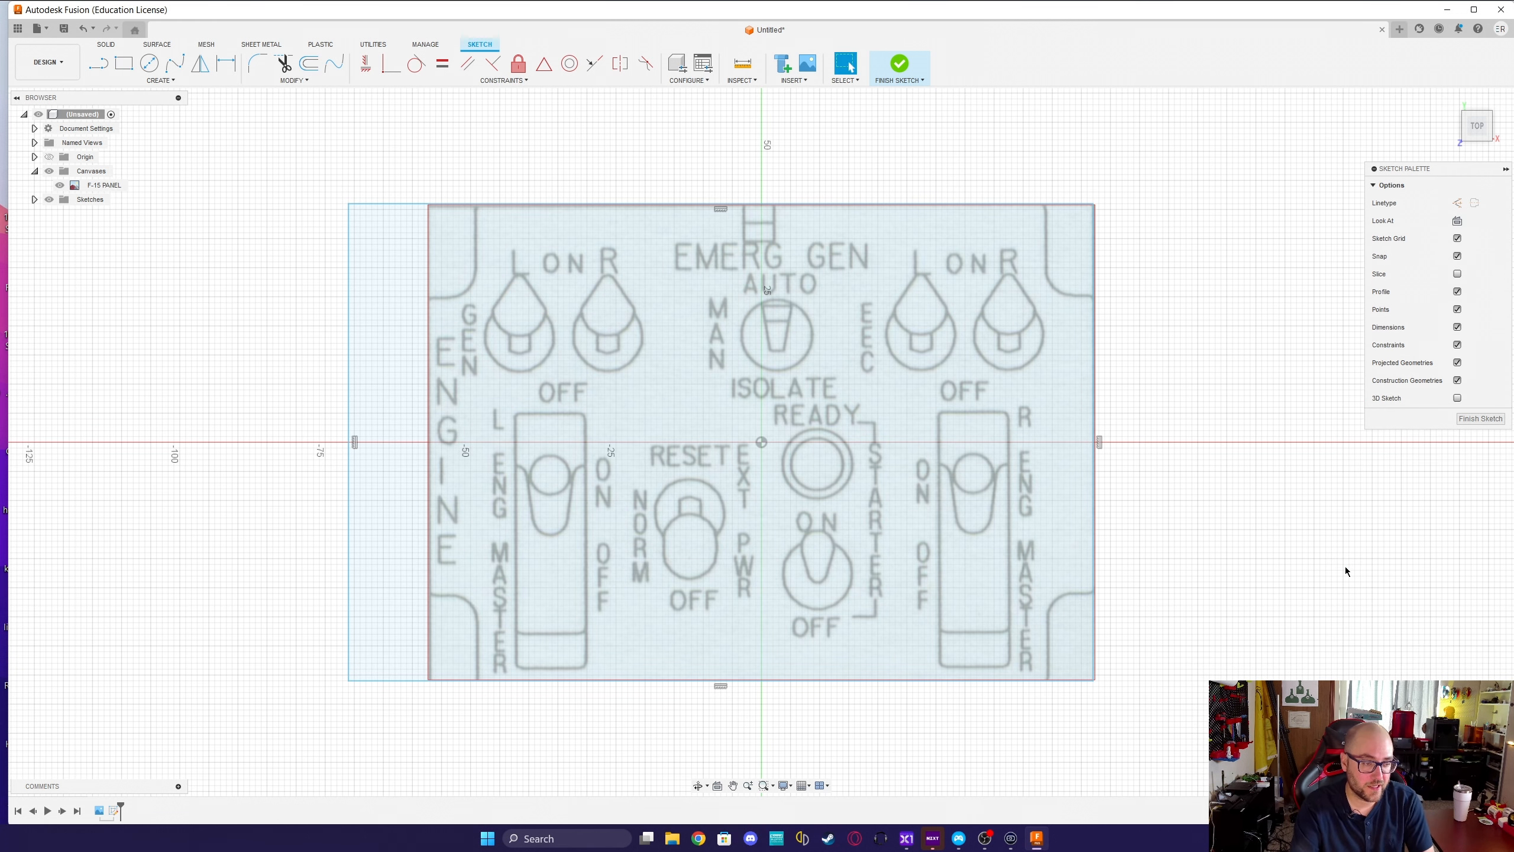
# Extrude the rectangle profile 2 mm as a new body to form the panel plate.
pyautogui.click(841, 390)
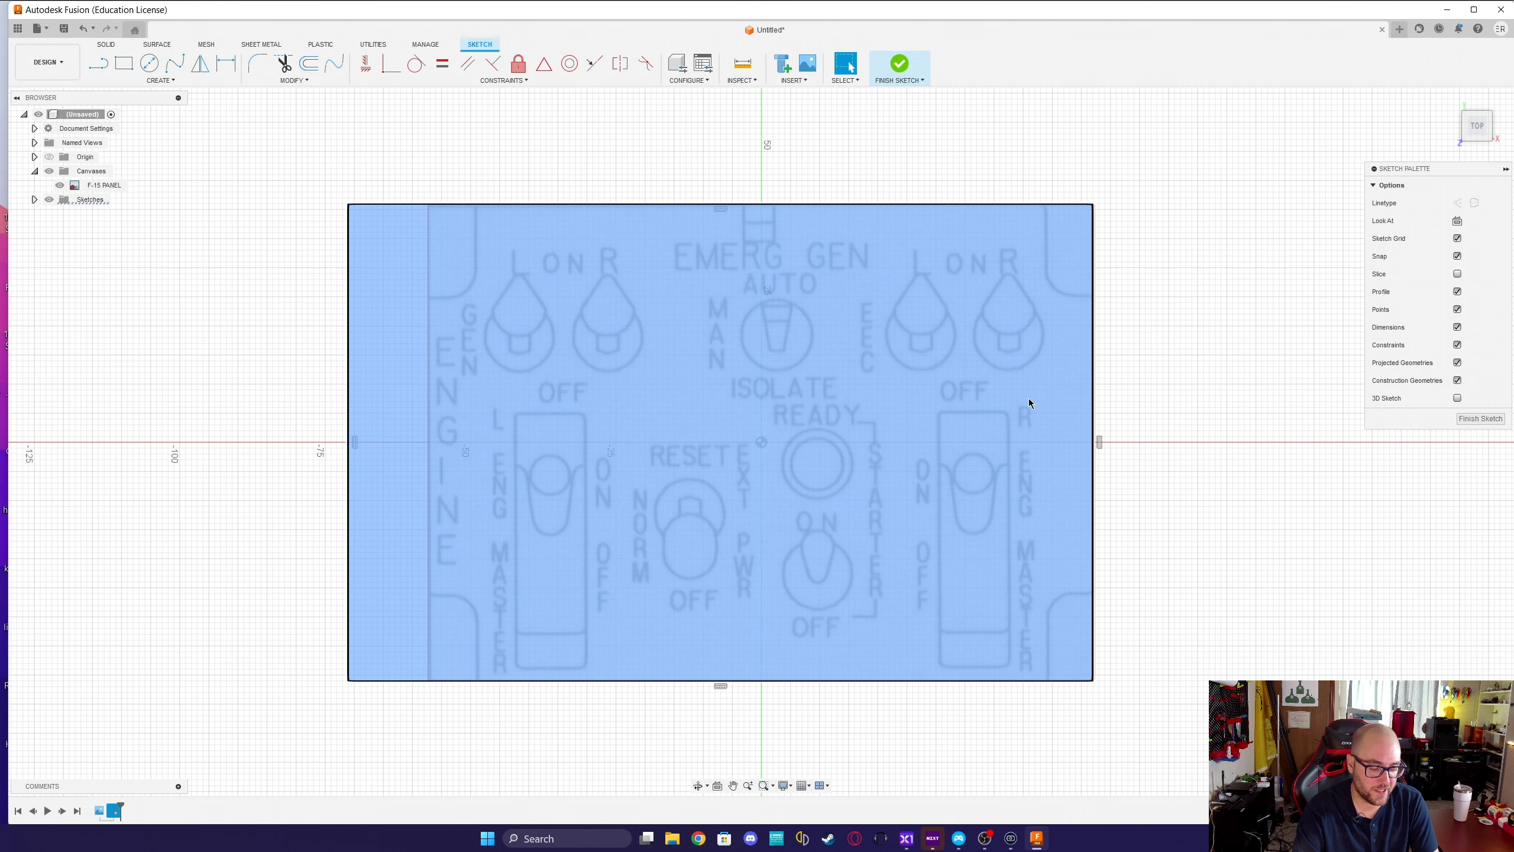
pyautogui.press('e')
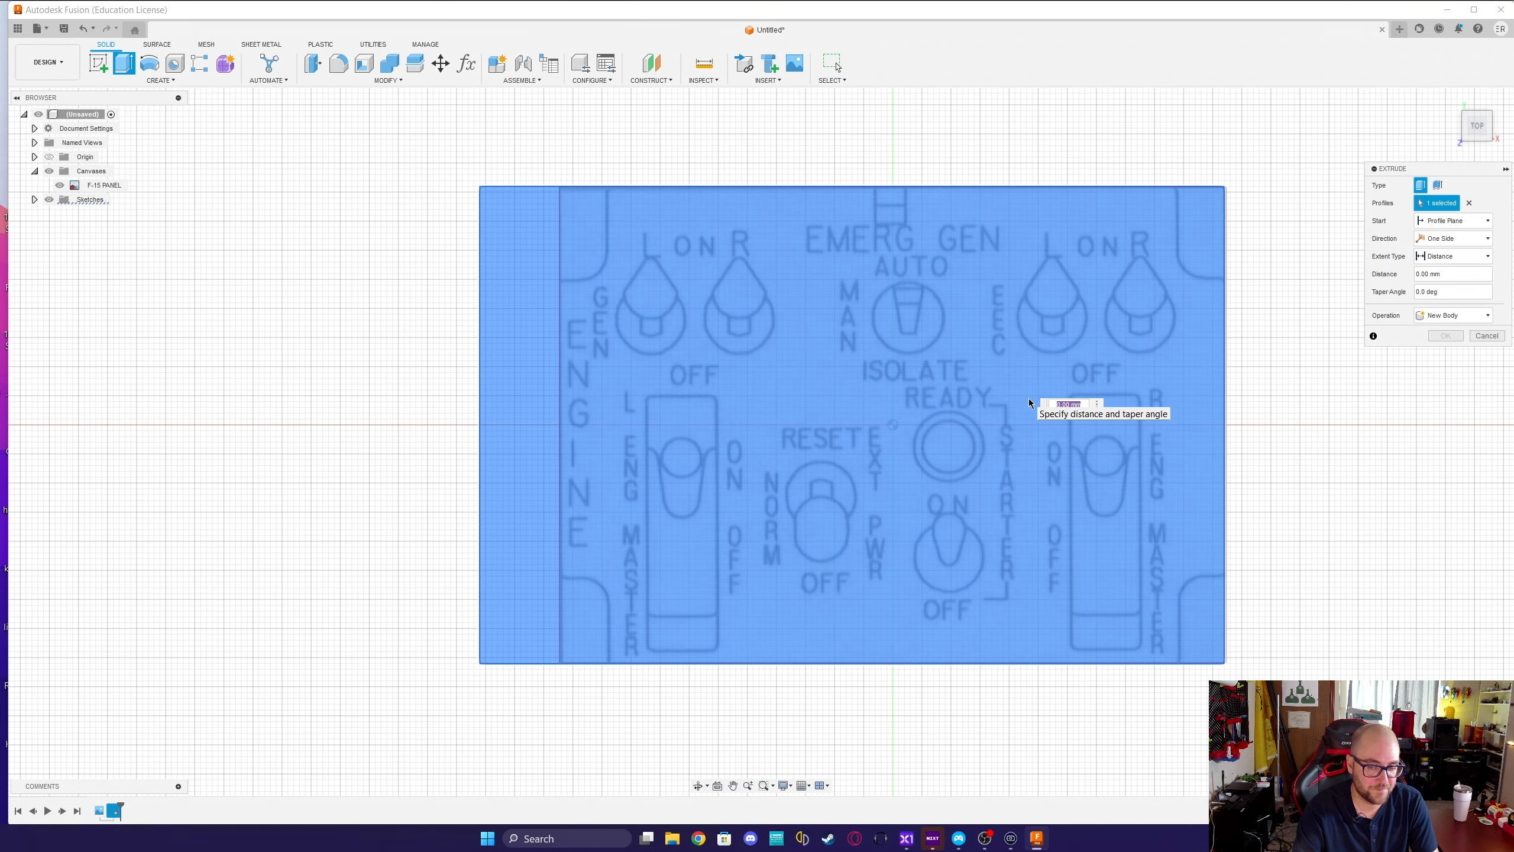
pyautogui.write('2mm')
pyautogui.press('Return')
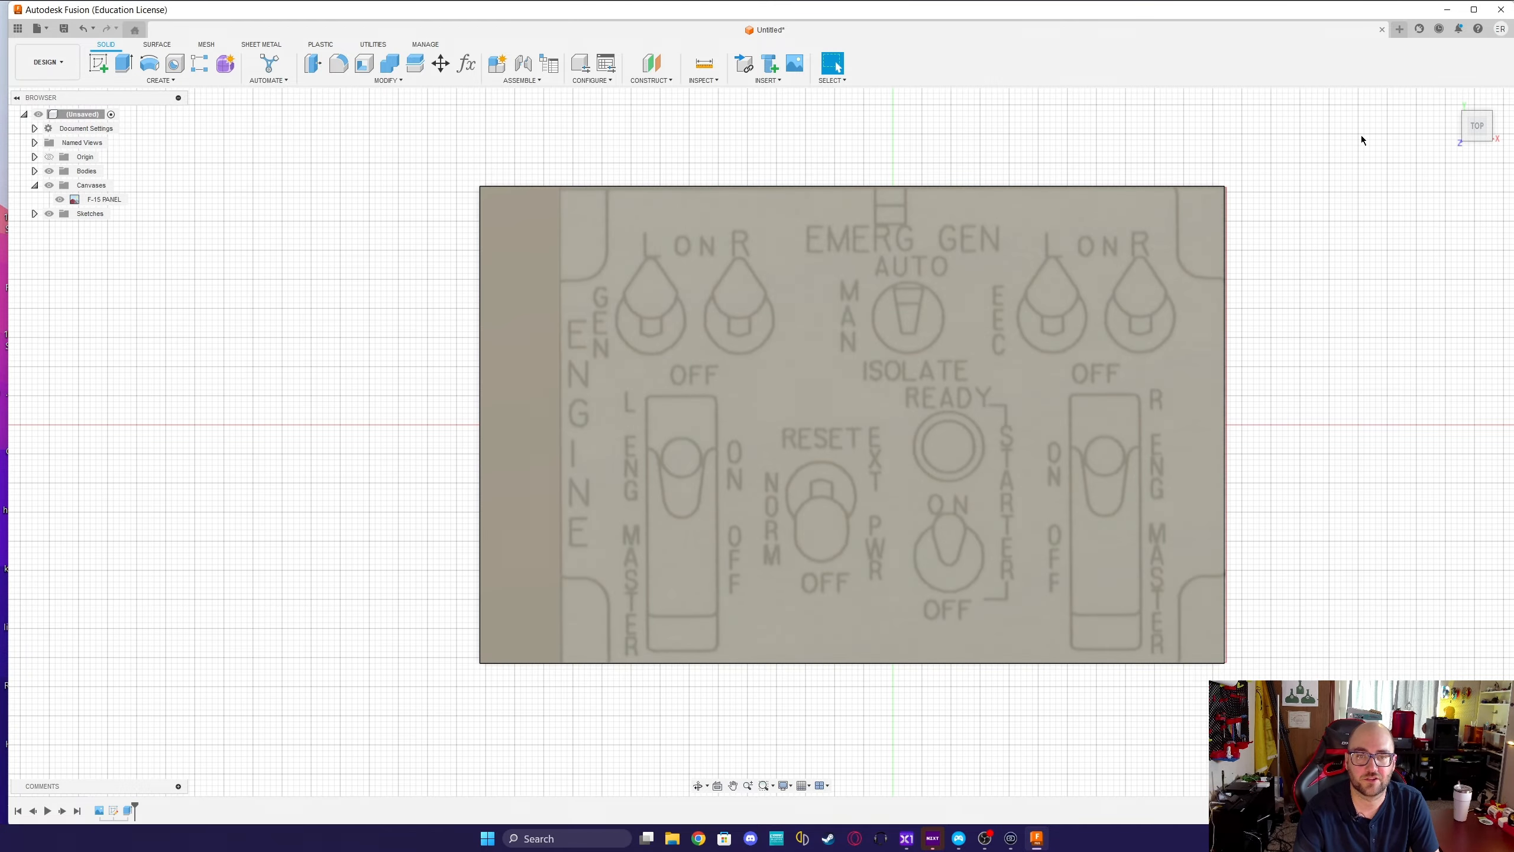
pyautogui.moveTo(761, 439)
pyautogui.keyDown('shift'); pyautogui.mouseDown(button='middle')
pyautogui.moveTo(761, 233)
pyautogui.moveTo(769, 422)
pyautogui.mouseUp(button='middle'); pyautogui.keyUp('shift')
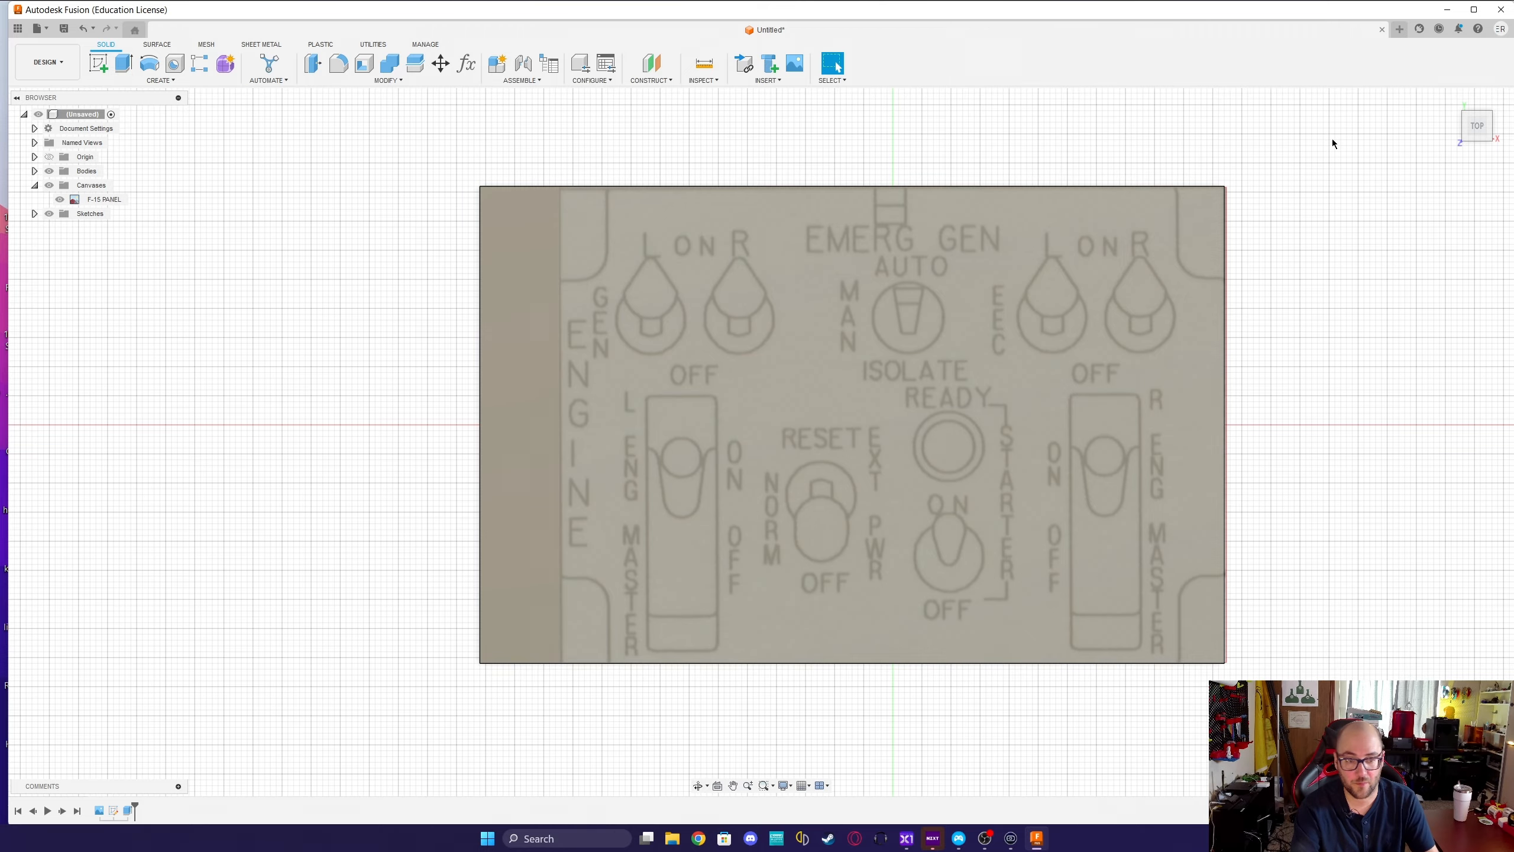
# Start a sketch on the top face of the panel plate.
pyautogui.click(98, 63)
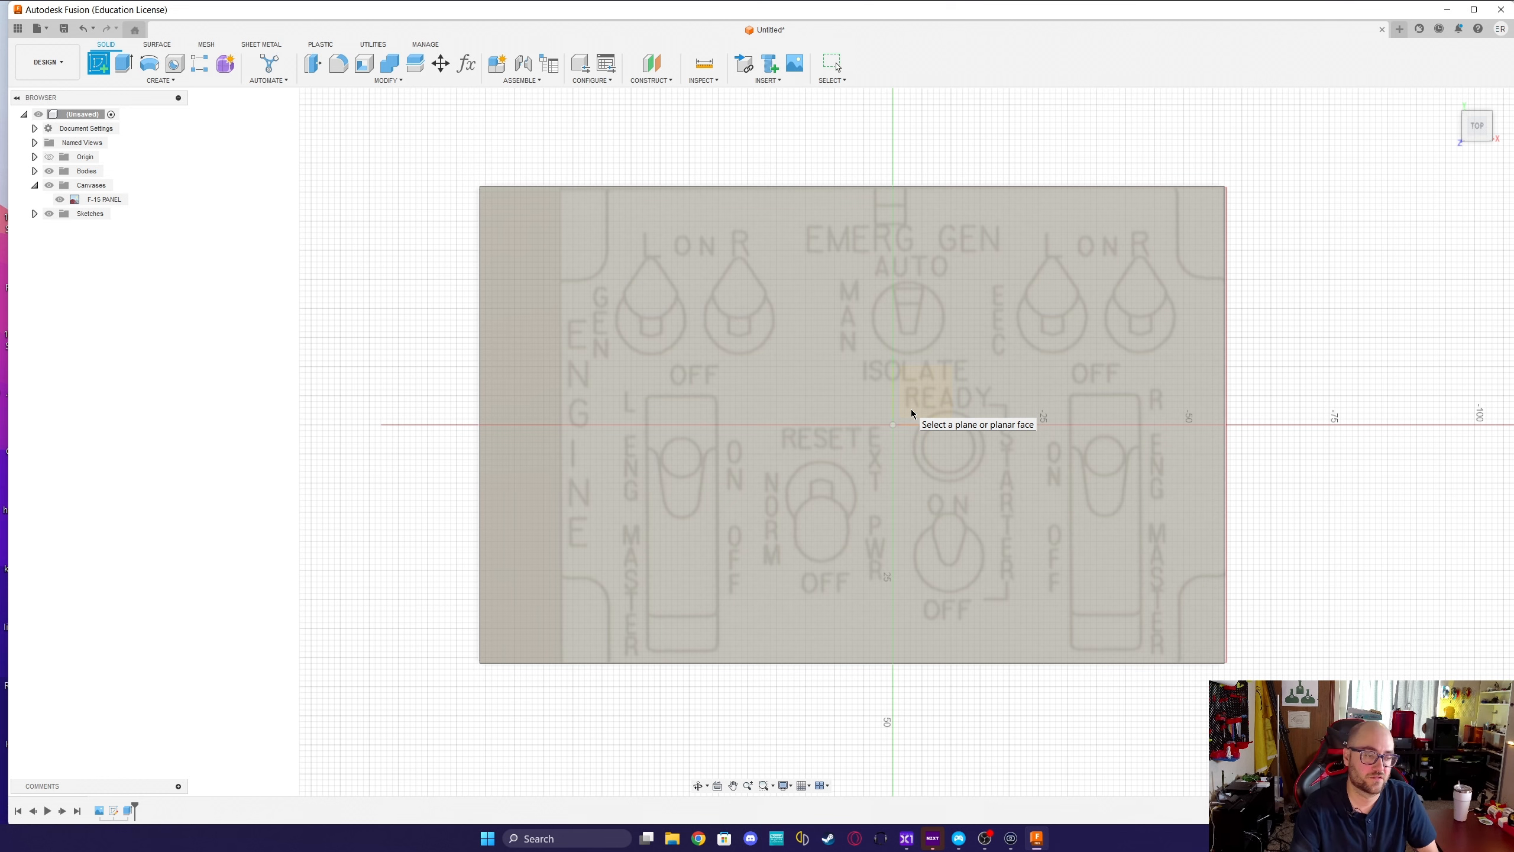
pyautogui.click(536, 361)
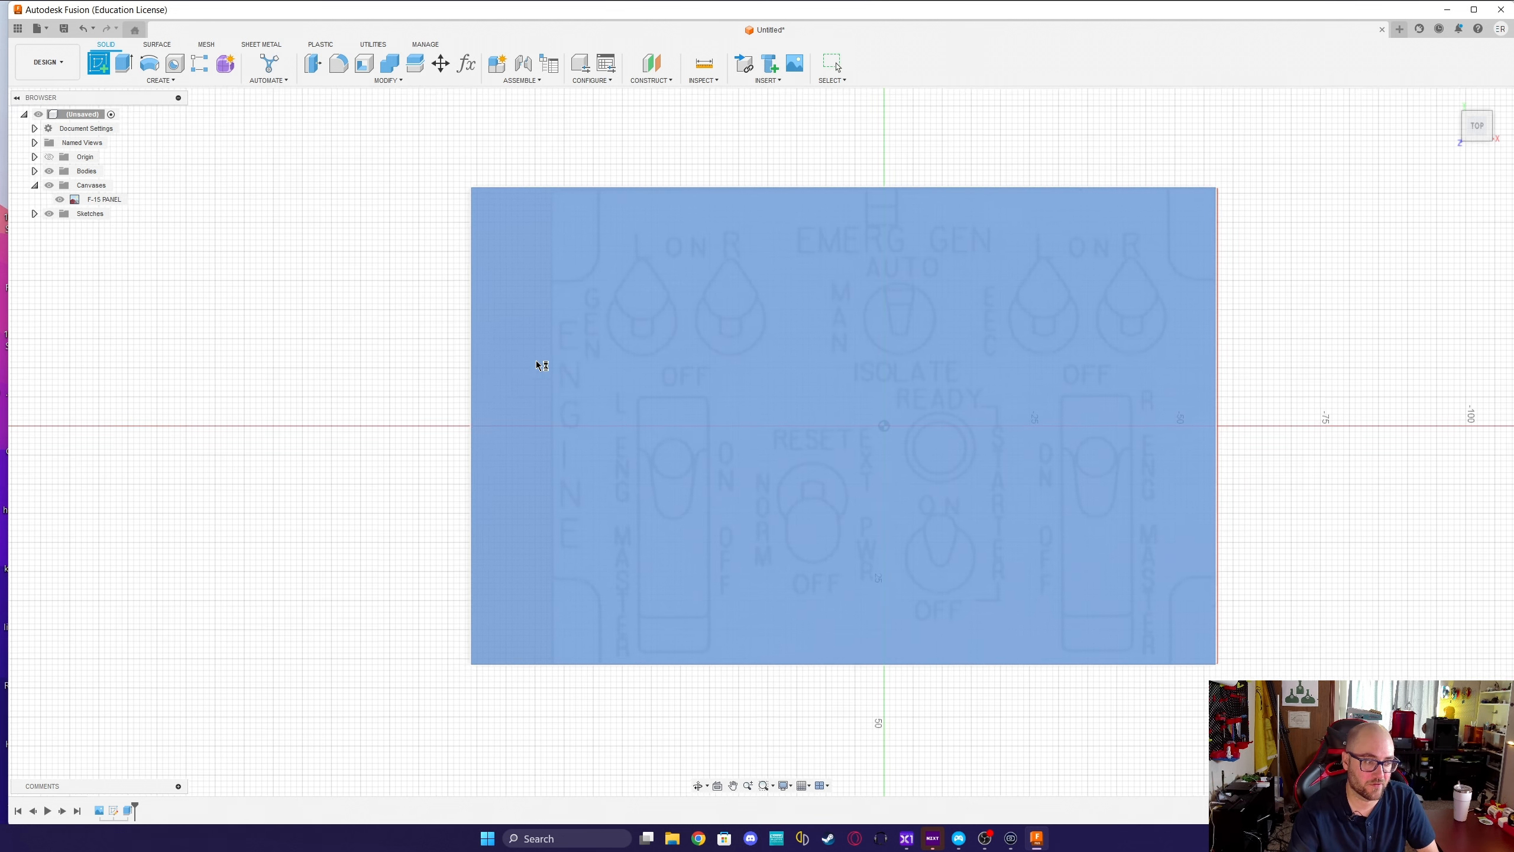
pyautogui.scroll(-1, 499, 268)
pyautogui.scroll(3, 498, 255)
# Trace the upper-left corner notch with straight lines and continue down the imaged panel's left edge to the lower-left notch.
pyautogui.click(104, 67)
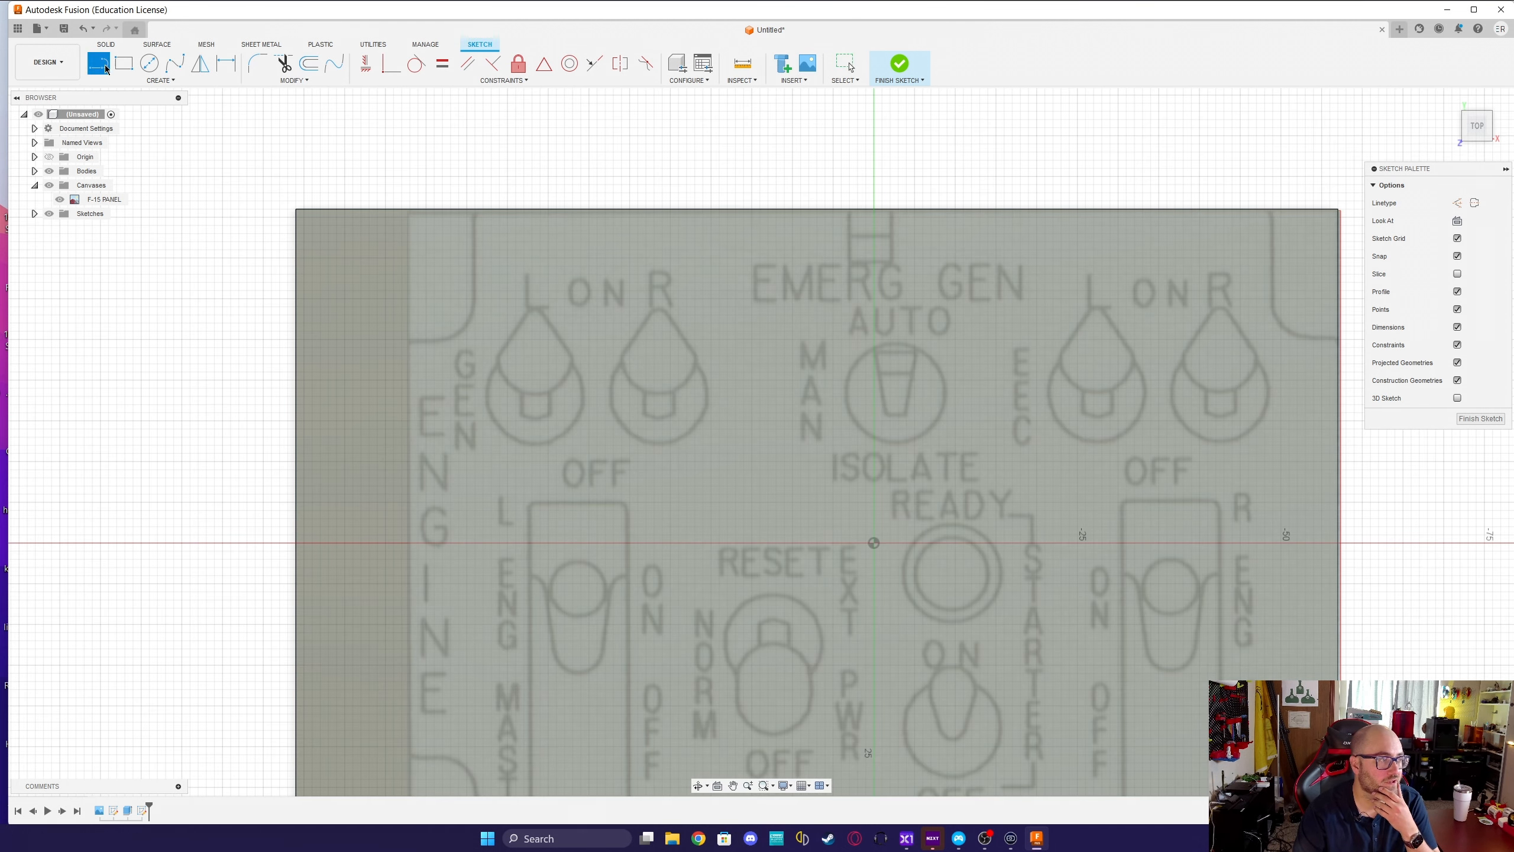
pyautogui.click(475, 213)
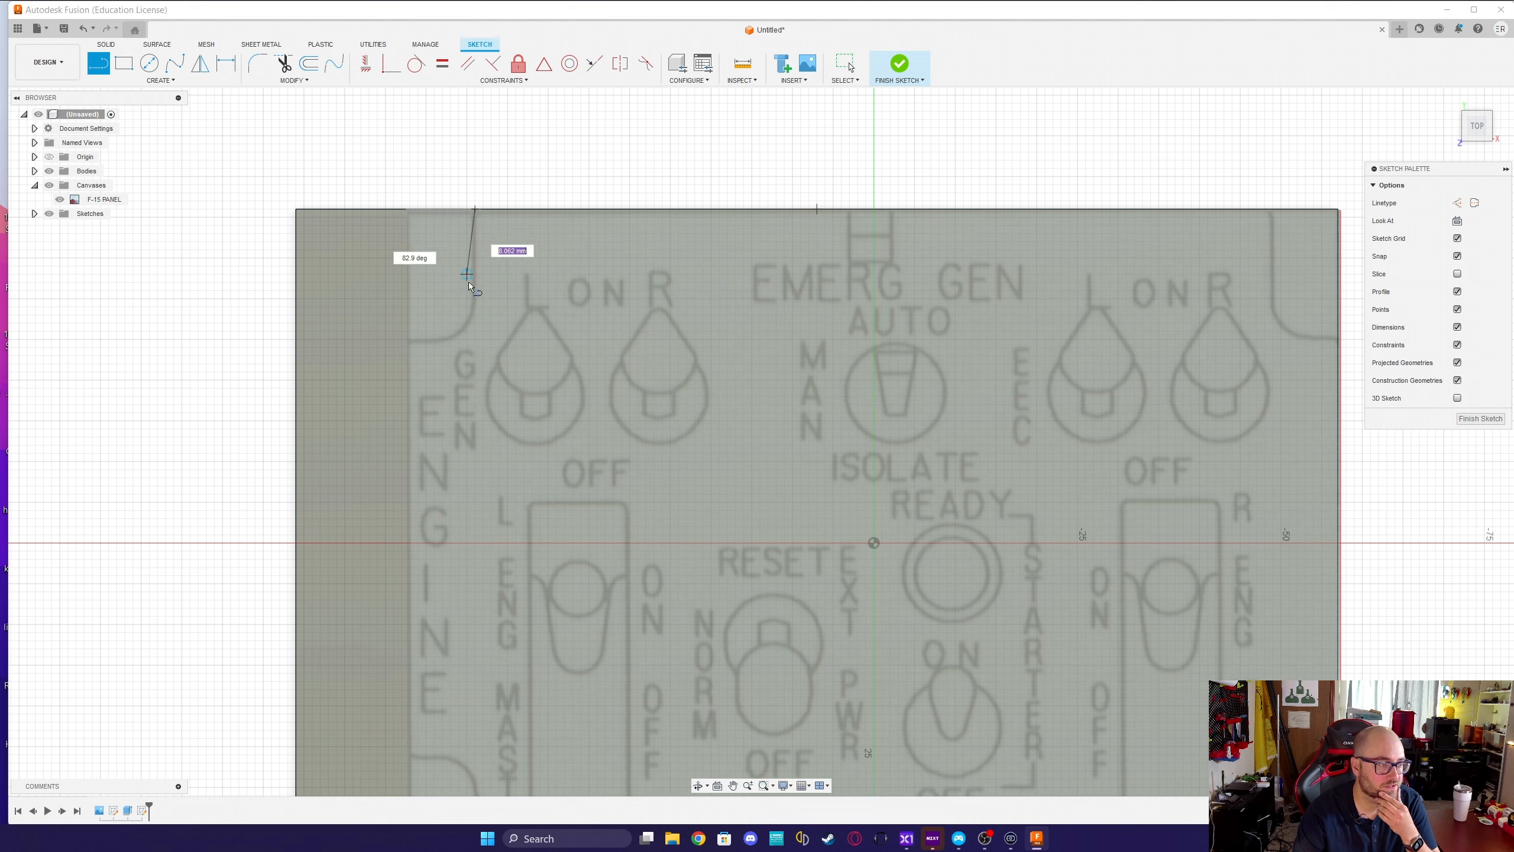
pyautogui.click(475, 339)
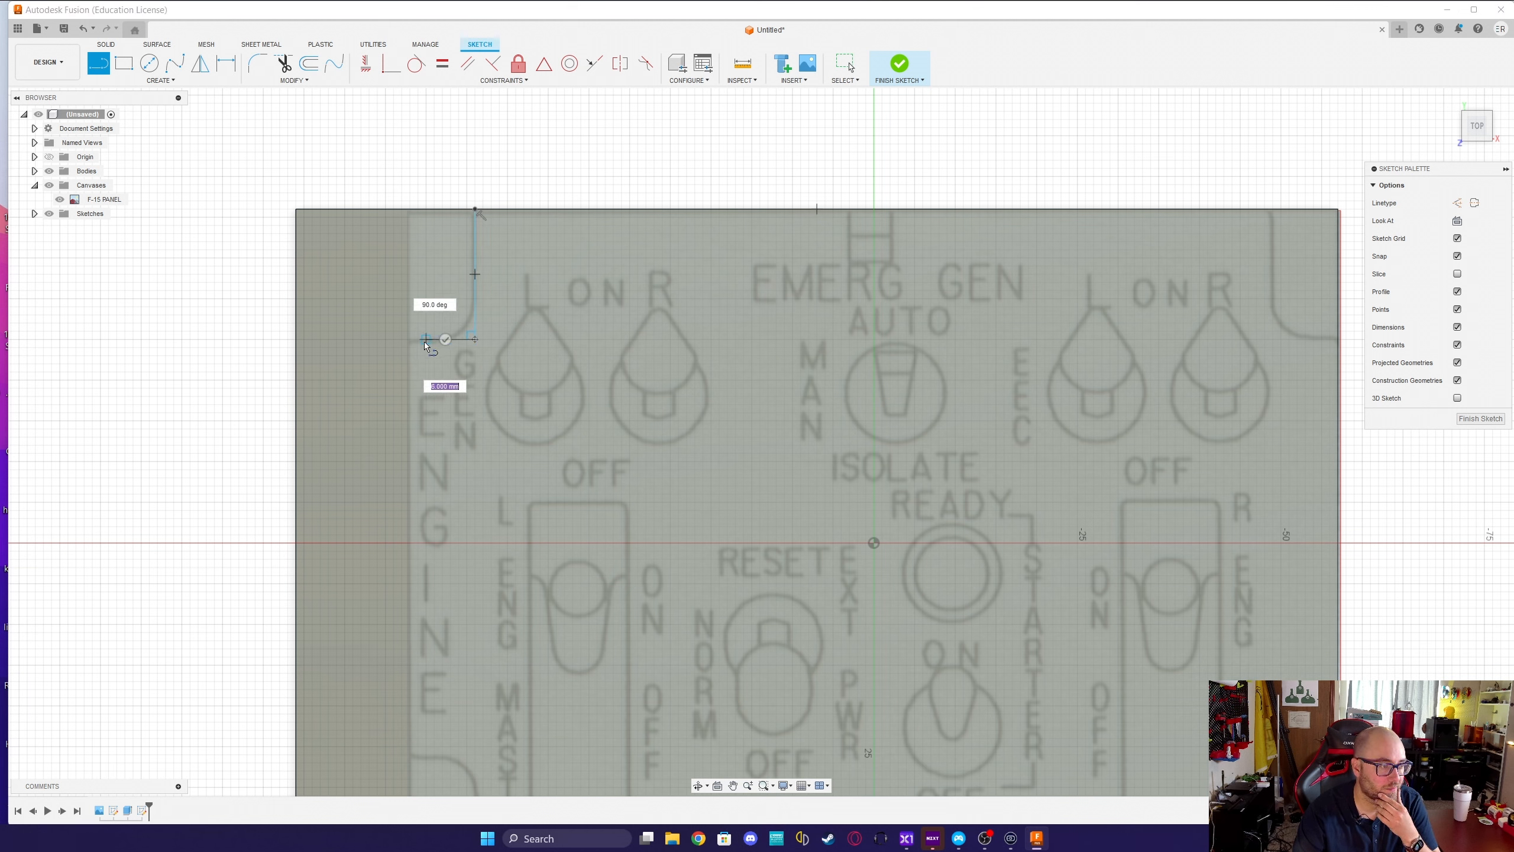
pyautogui.click(406, 341)
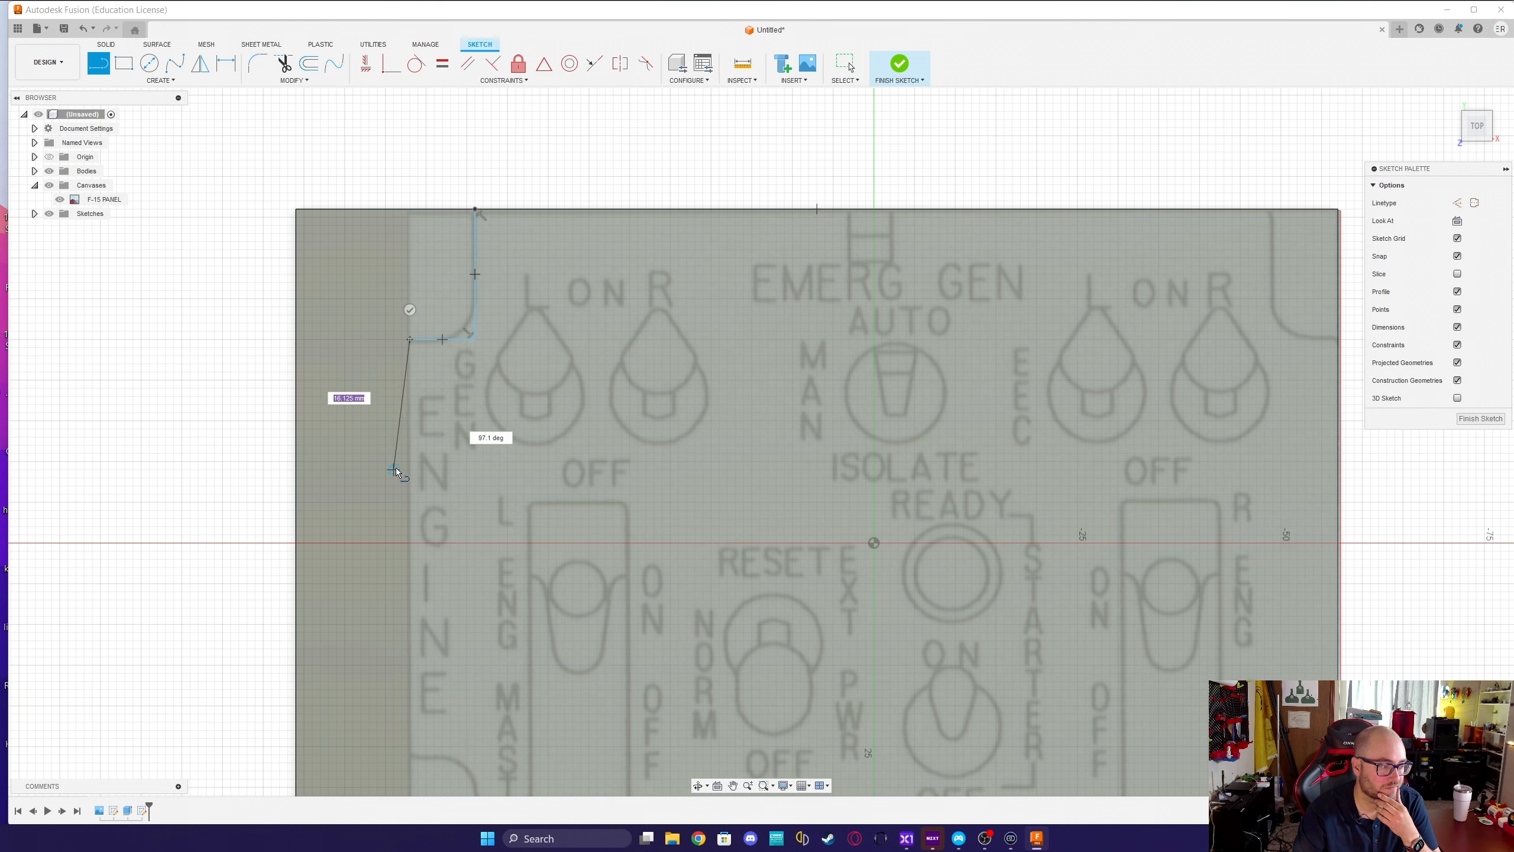
pyautogui.moveTo(395, 468); pyautogui.dragTo(447, 213, button='middle')
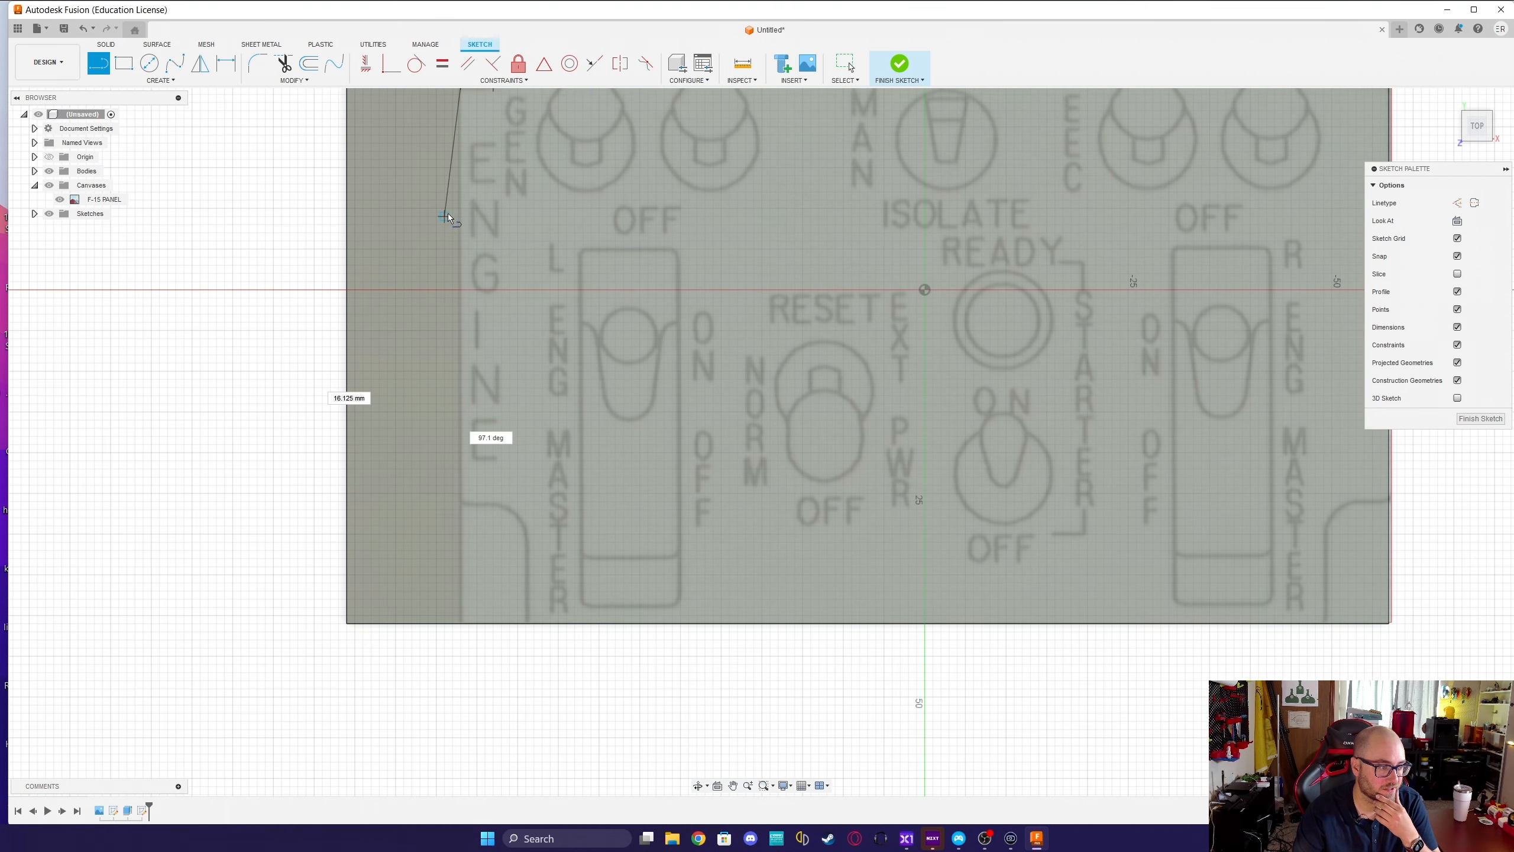
pyautogui.click(462, 500)
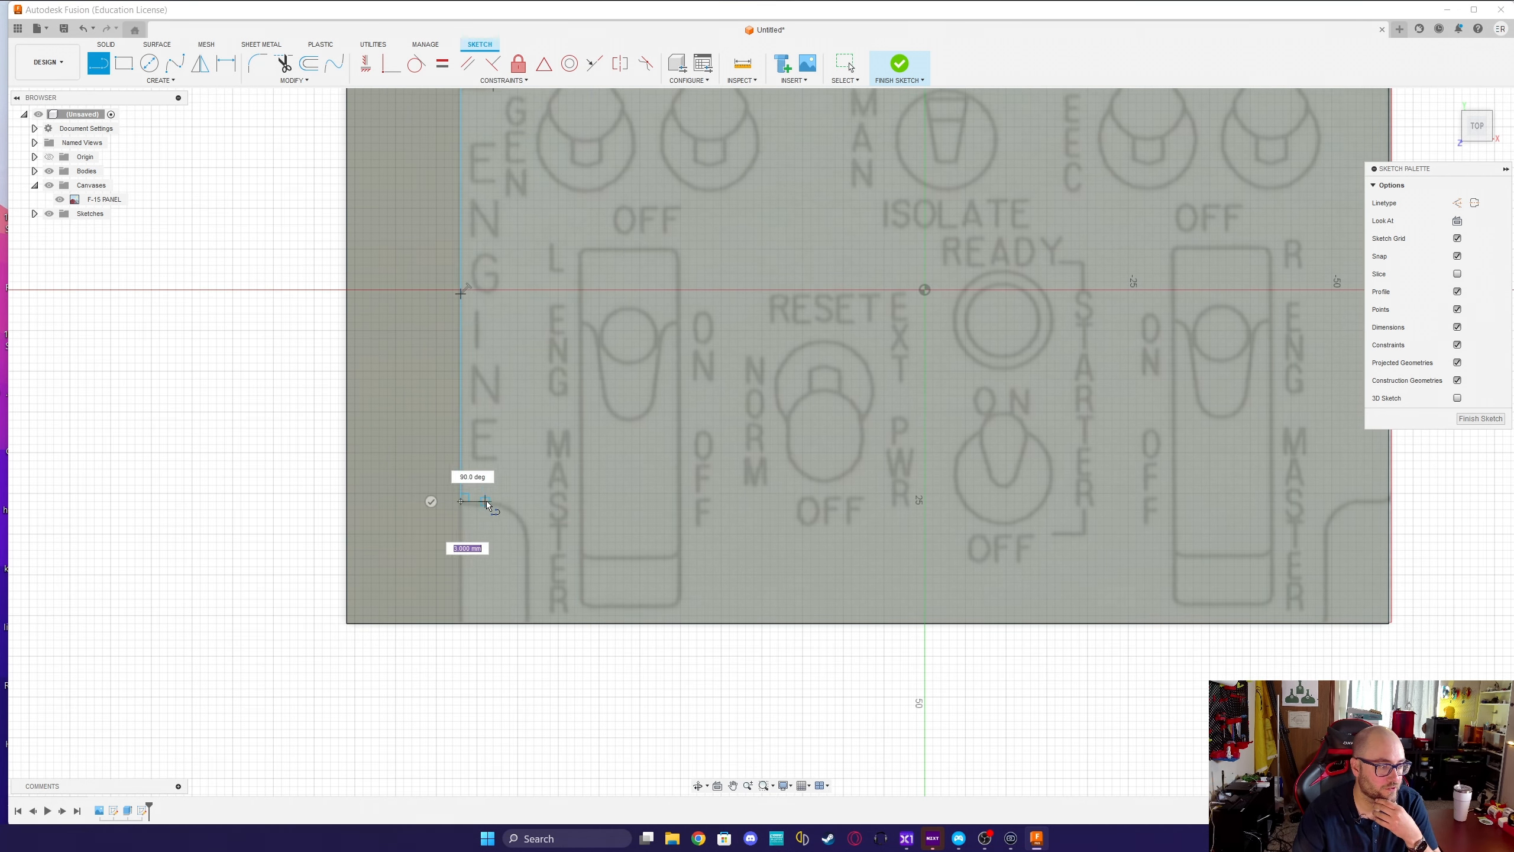
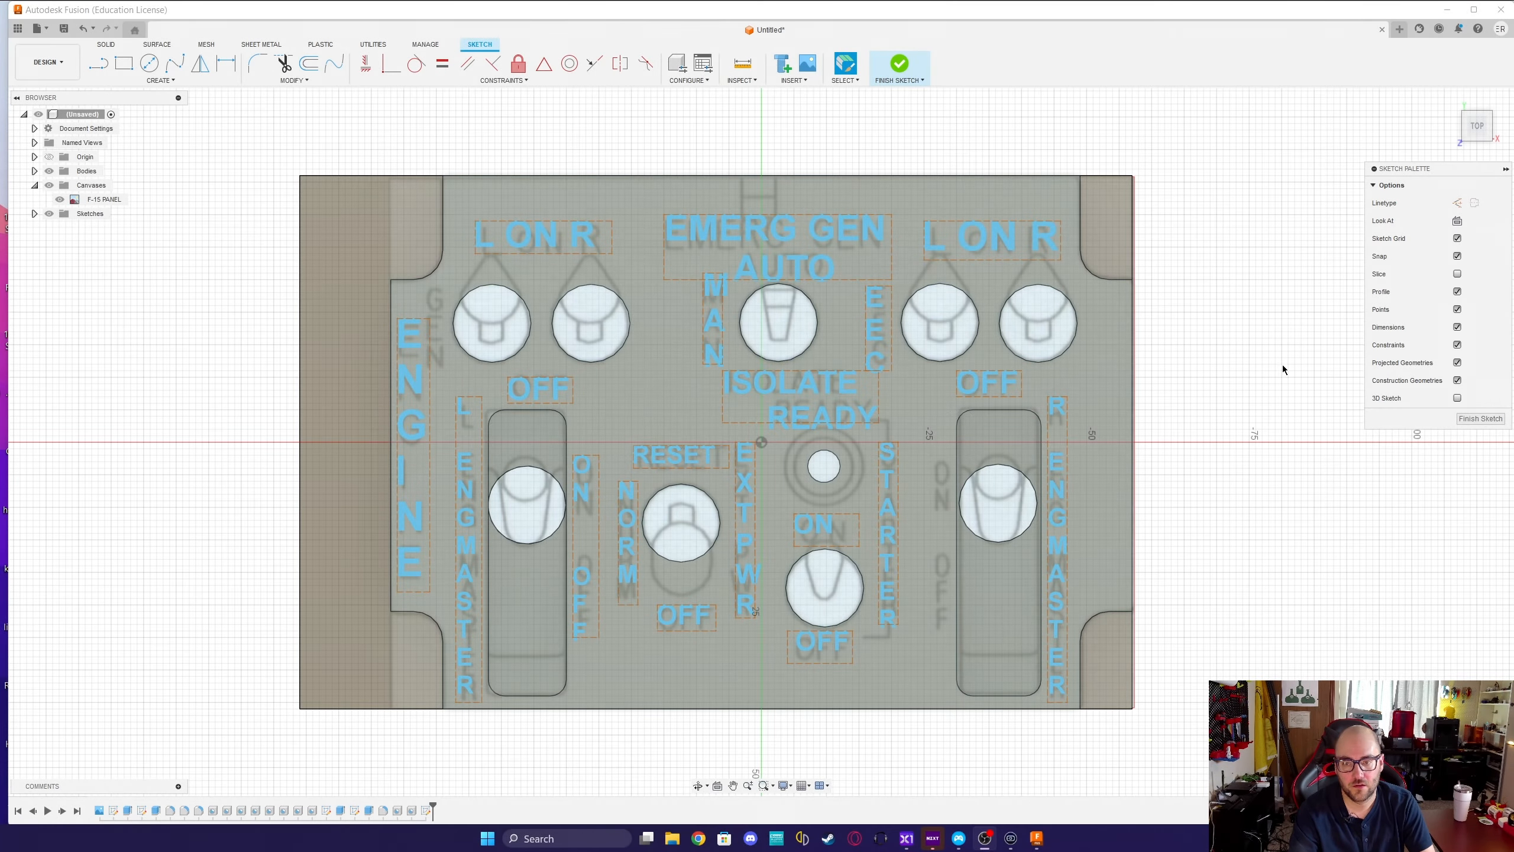
pyautogui.moveTo(1473, 124)
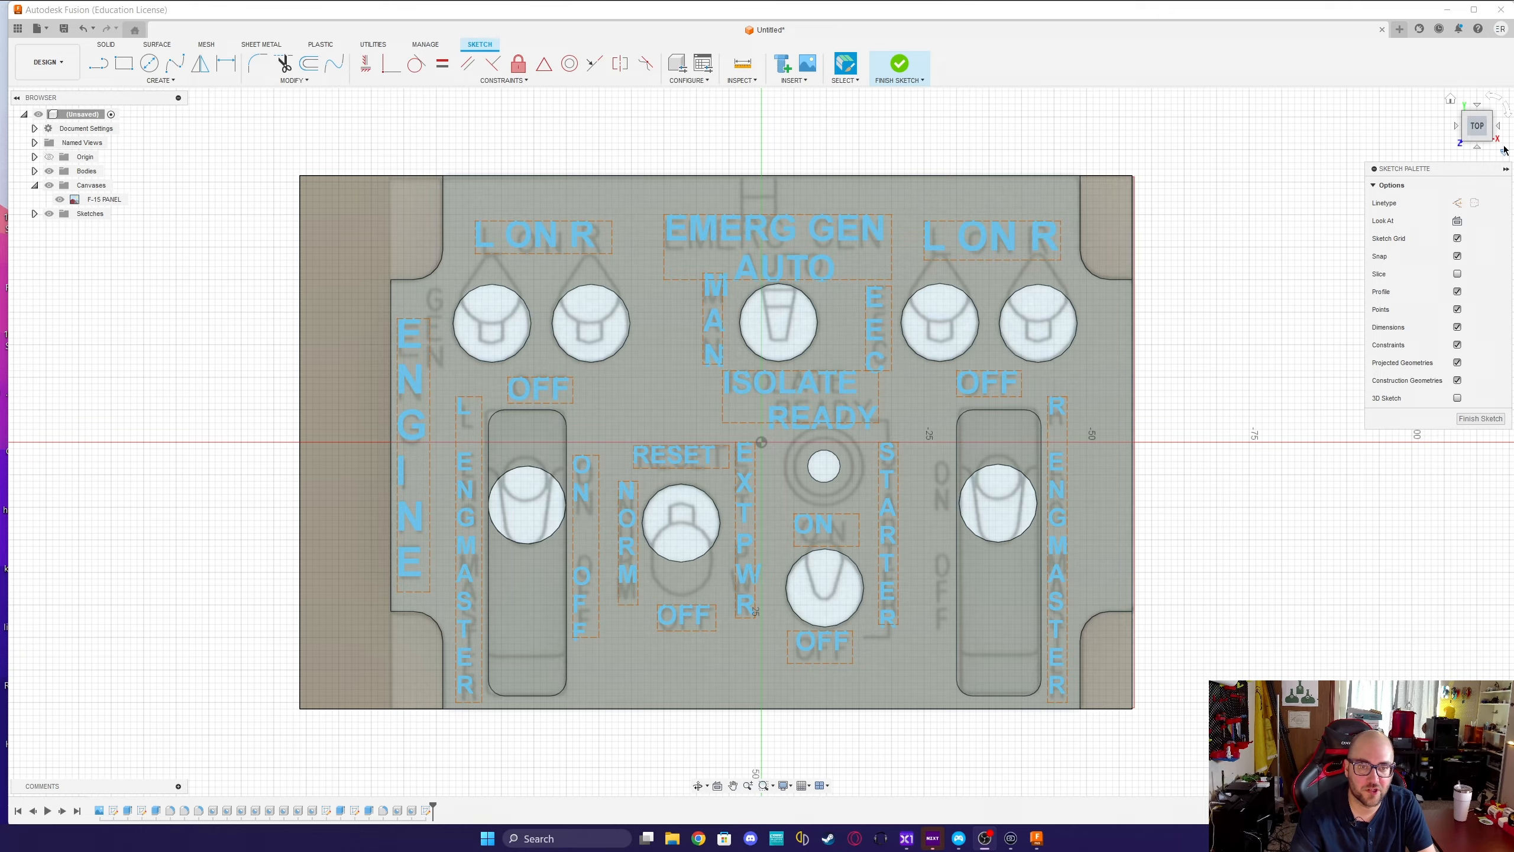
pyautogui.moveTo(1474, 126)
pyautogui.mouseDown()
pyautogui.moveTo(1469, 71)
pyautogui.moveTo(1478, 114)
pyautogui.mouseUp()
pyautogui.click(566, 245)
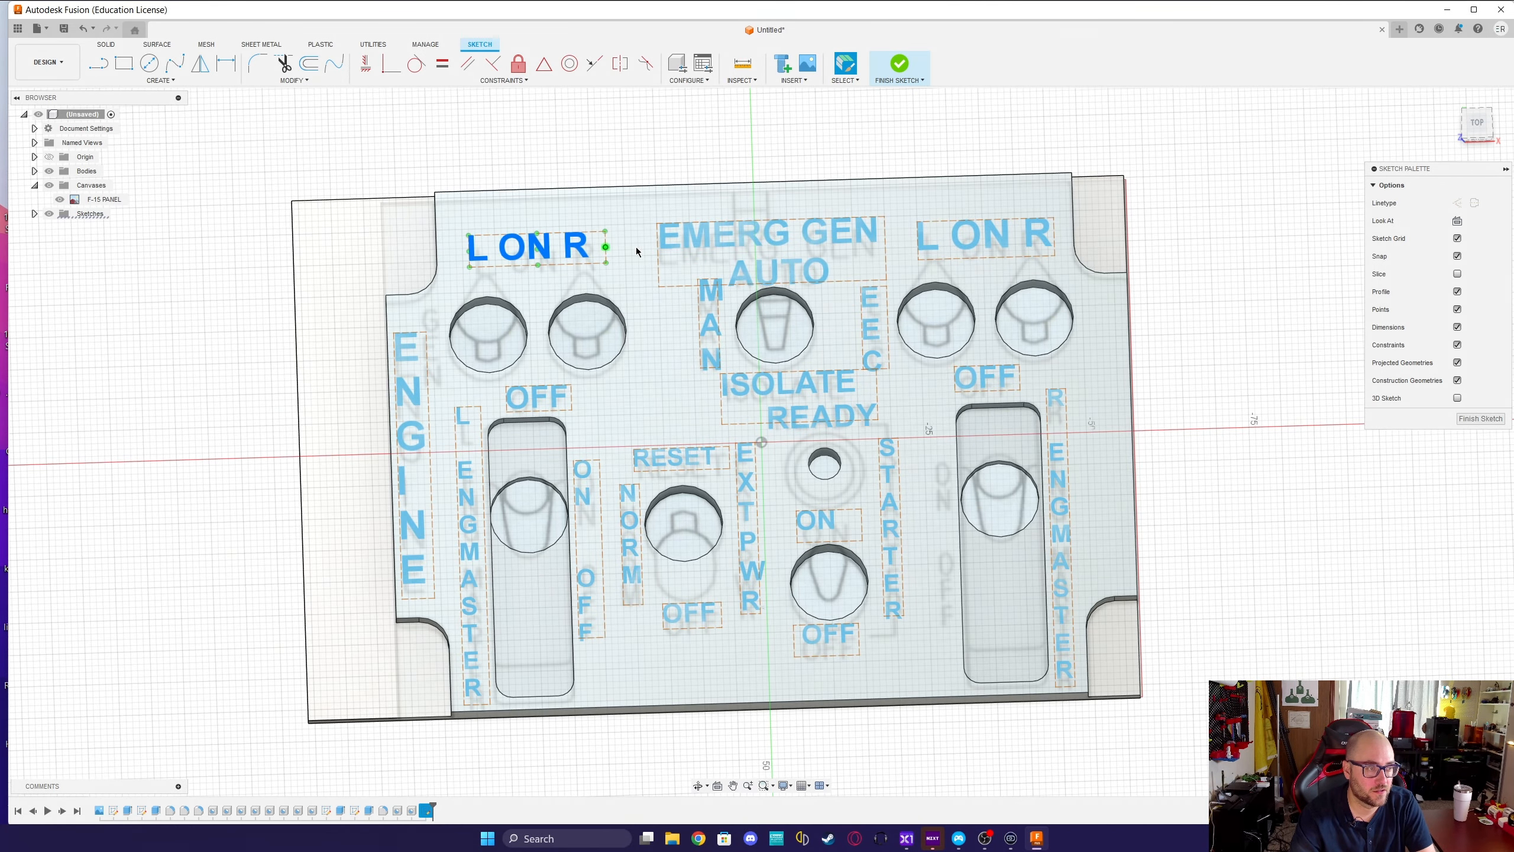
pyautogui.click(988, 247)
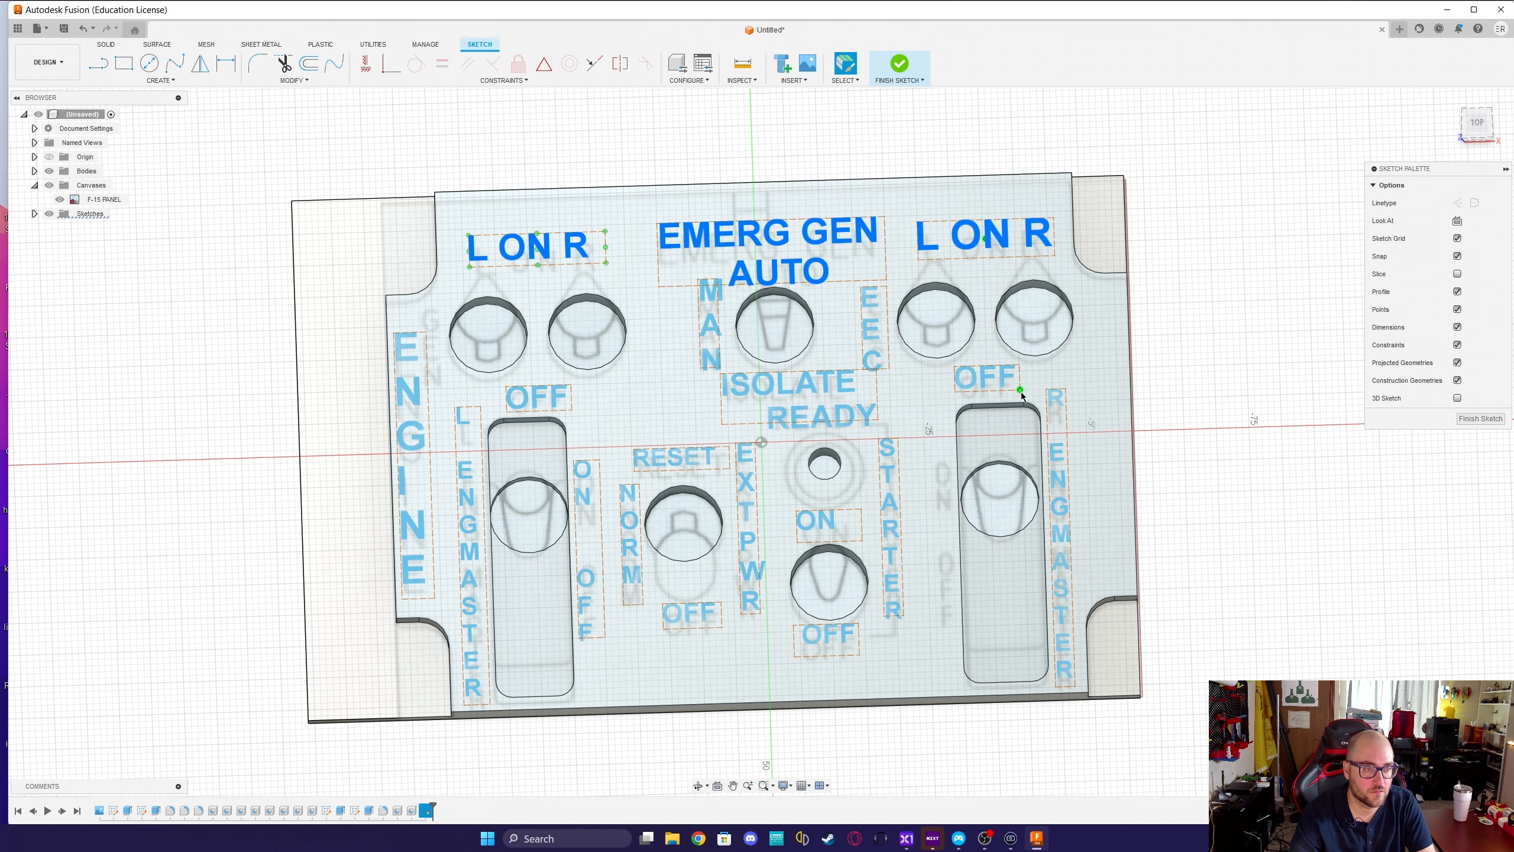
pyautogui.click(986, 240)
pyautogui.click(992, 242)
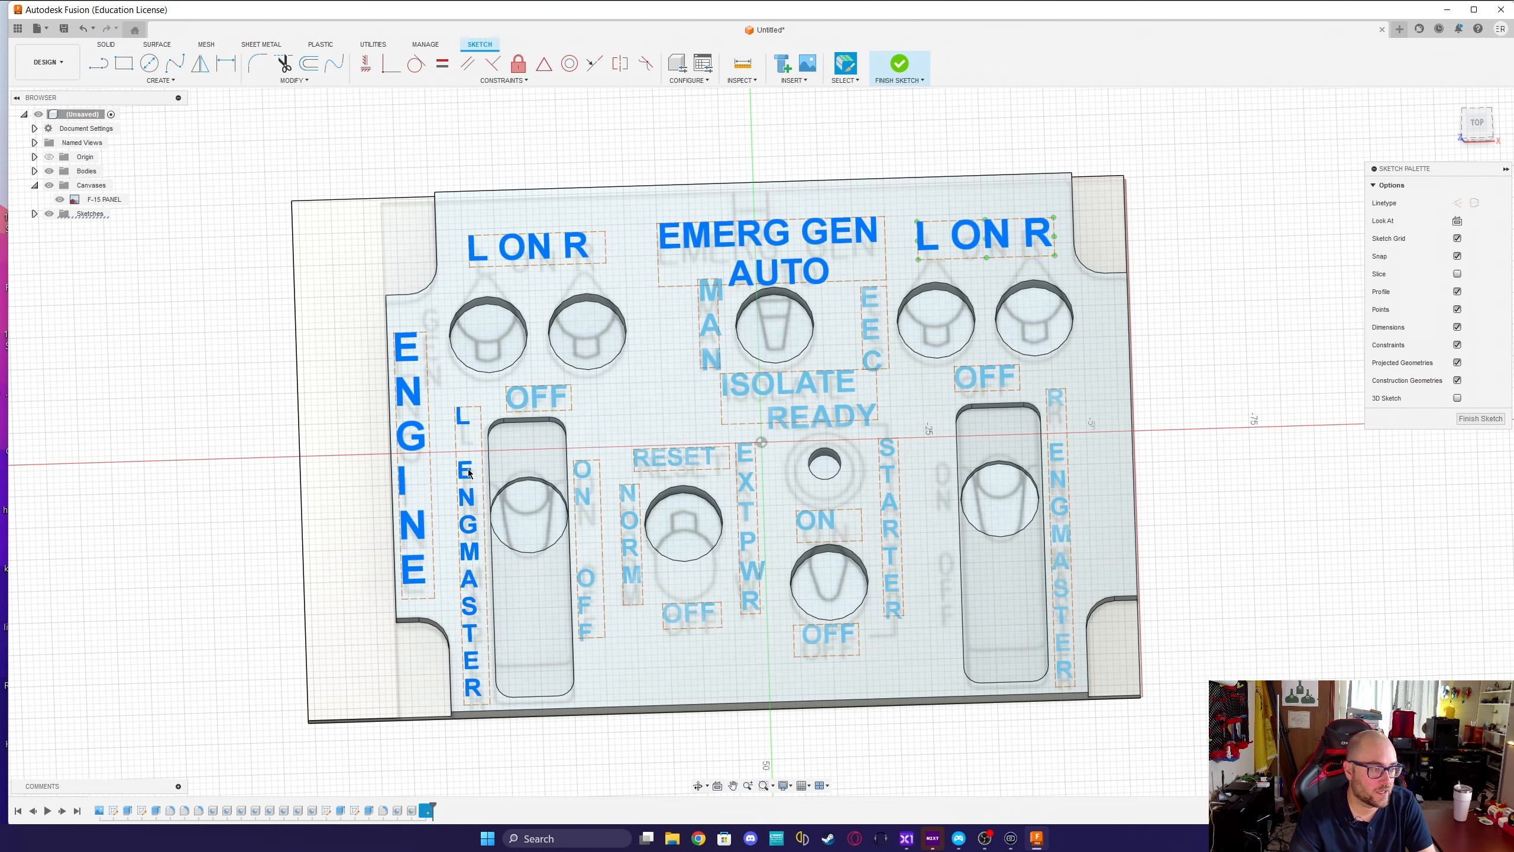
pyautogui.keyDown('ctrl'); pyautogui.click(549, 397); pyautogui.keyUp('ctrl')
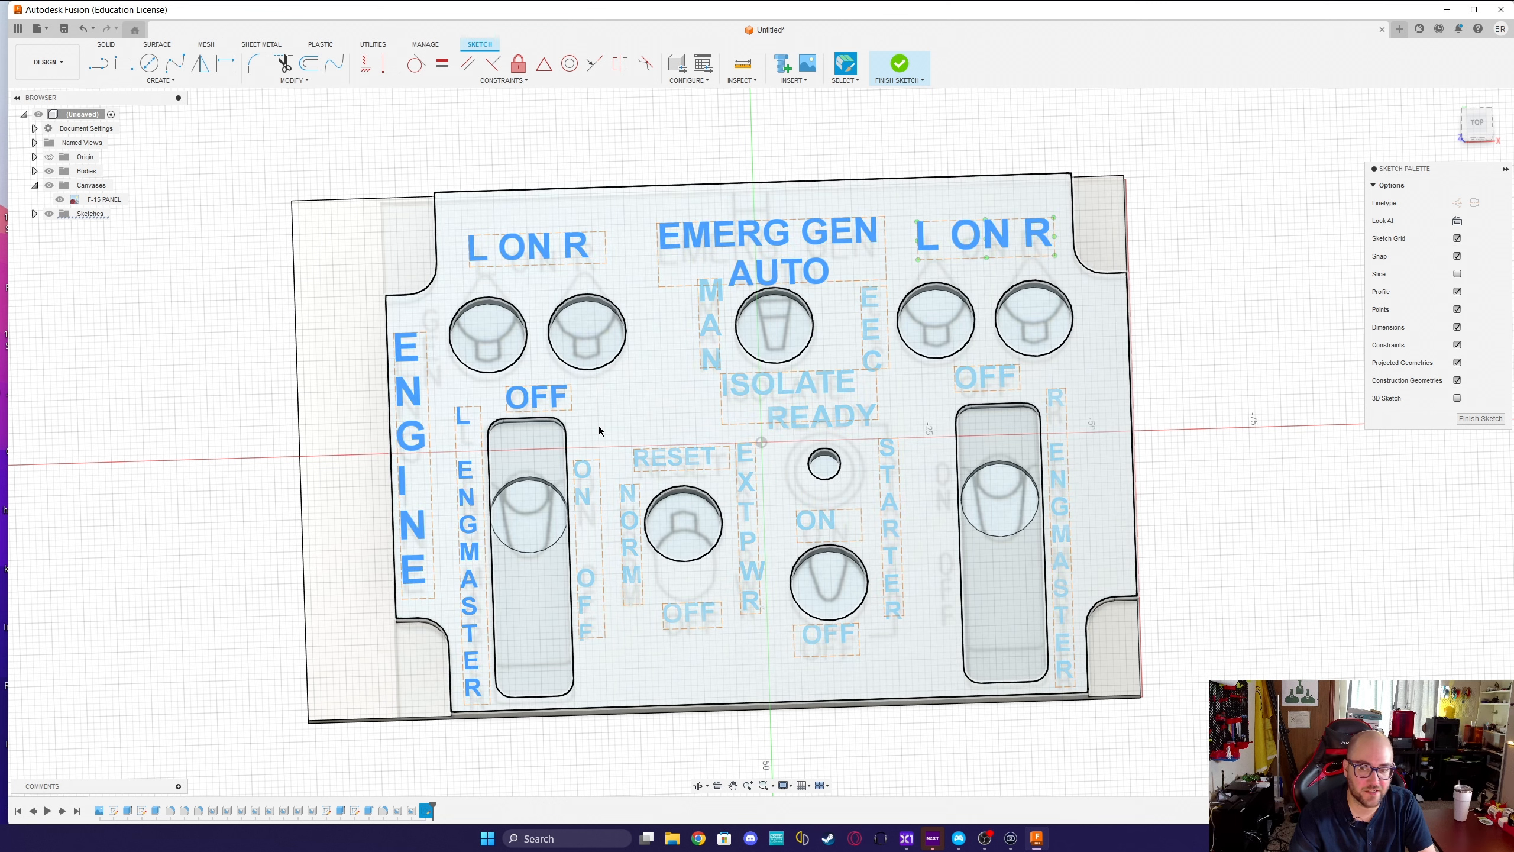
pyautogui.keyDown('ctrl'); pyautogui.click(650, 465); pyautogui.keyUp('ctrl')
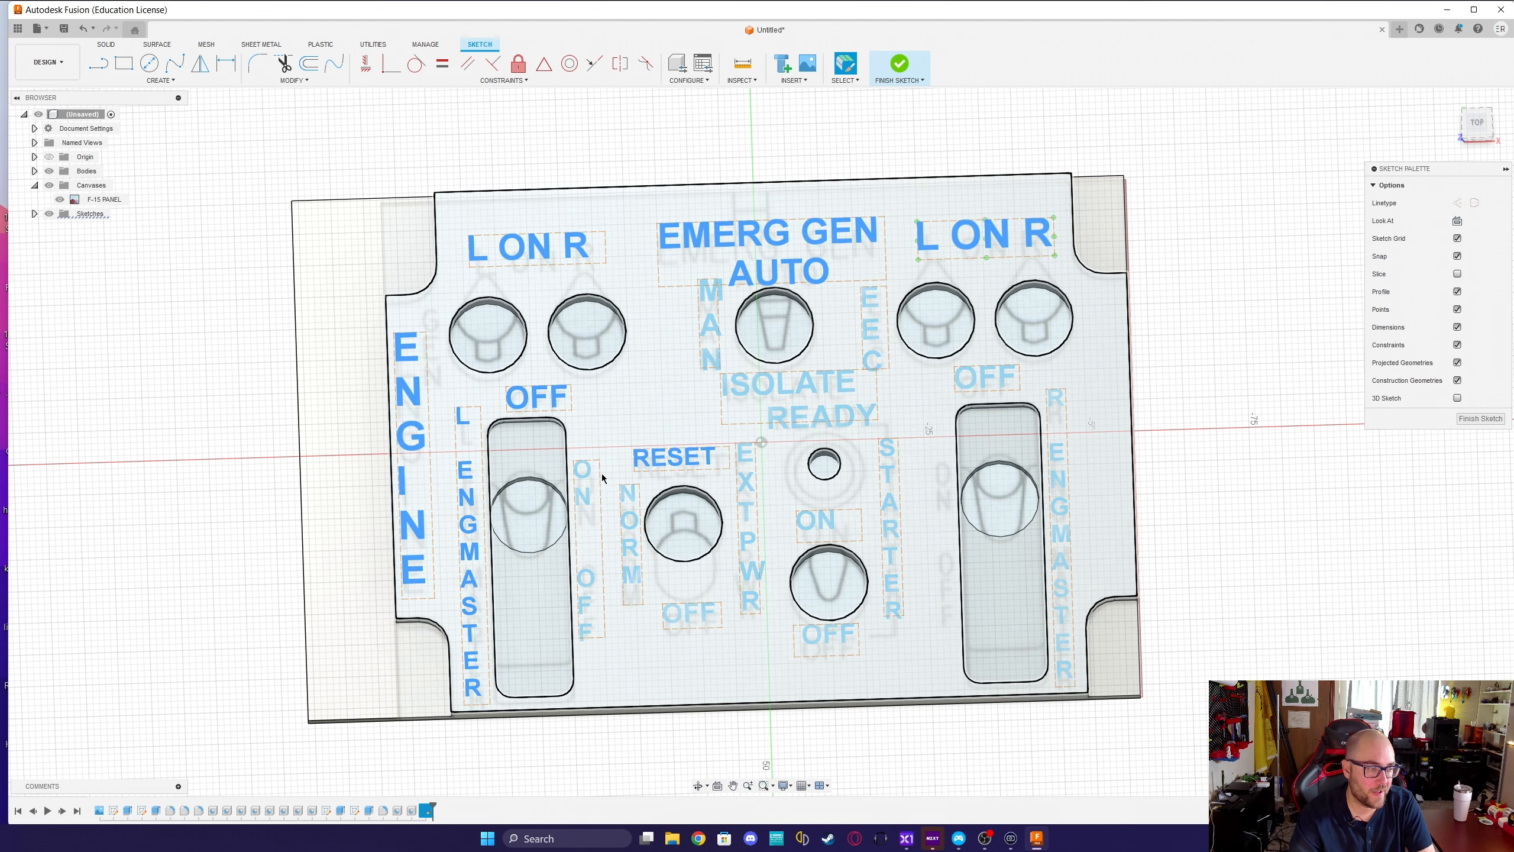
pyautogui.keyDown('ctrl'); pyautogui.click(630, 503); pyautogui.keyUp('ctrl')
pyautogui.keyDown('ctrl'); pyautogui.click(748, 488); pyautogui.keyUp('ctrl')
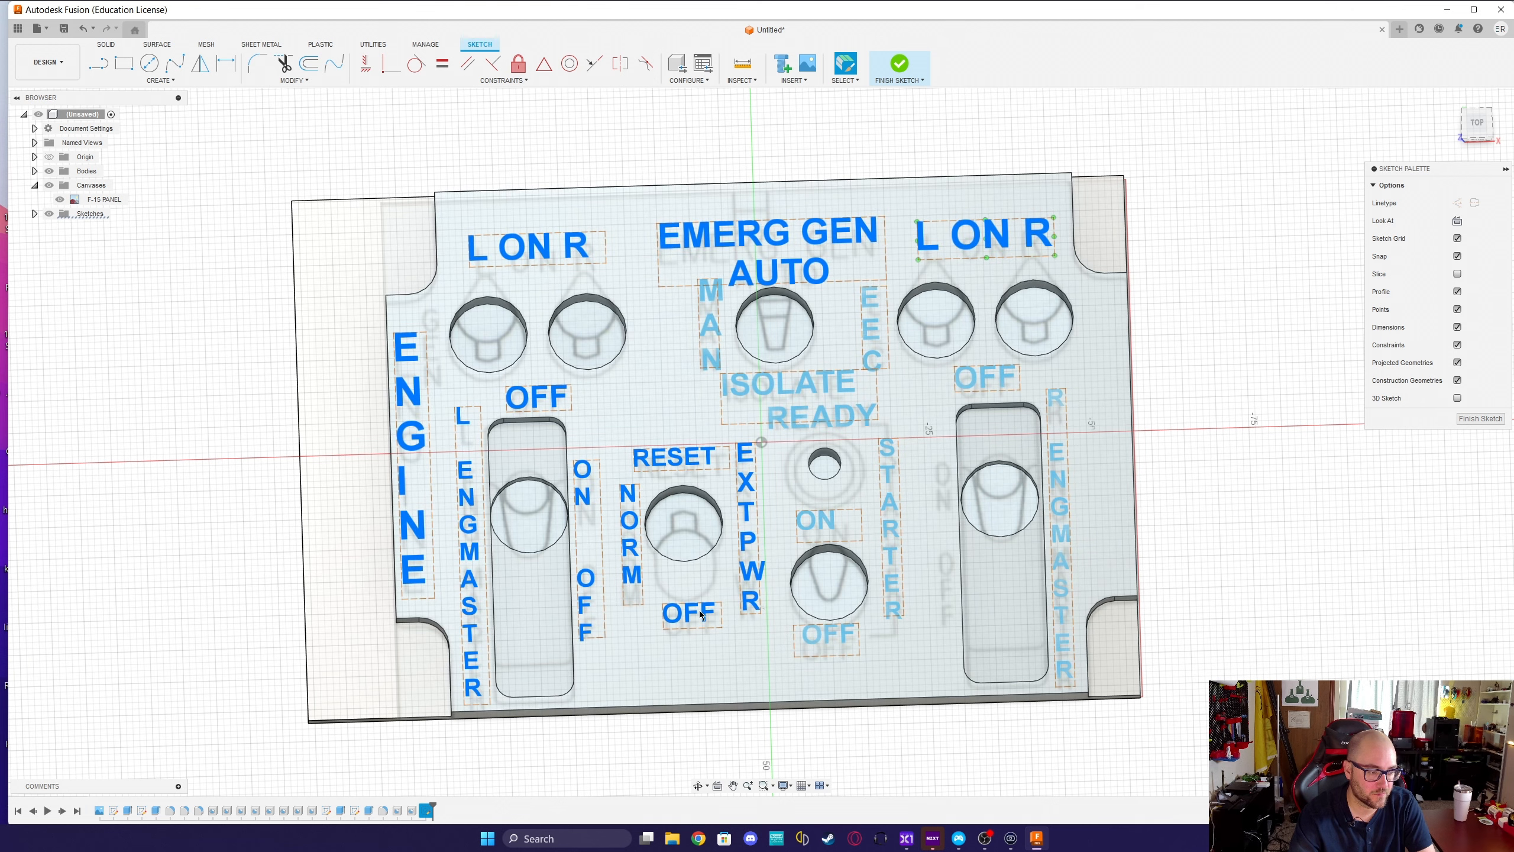
pyautogui.keyDown('ctrl'); pyautogui.click(700, 614); pyautogui.keyUp('ctrl')
pyautogui.keyDown('ctrl'); pyautogui.click(835, 636); pyautogui.keyUp('ctrl')
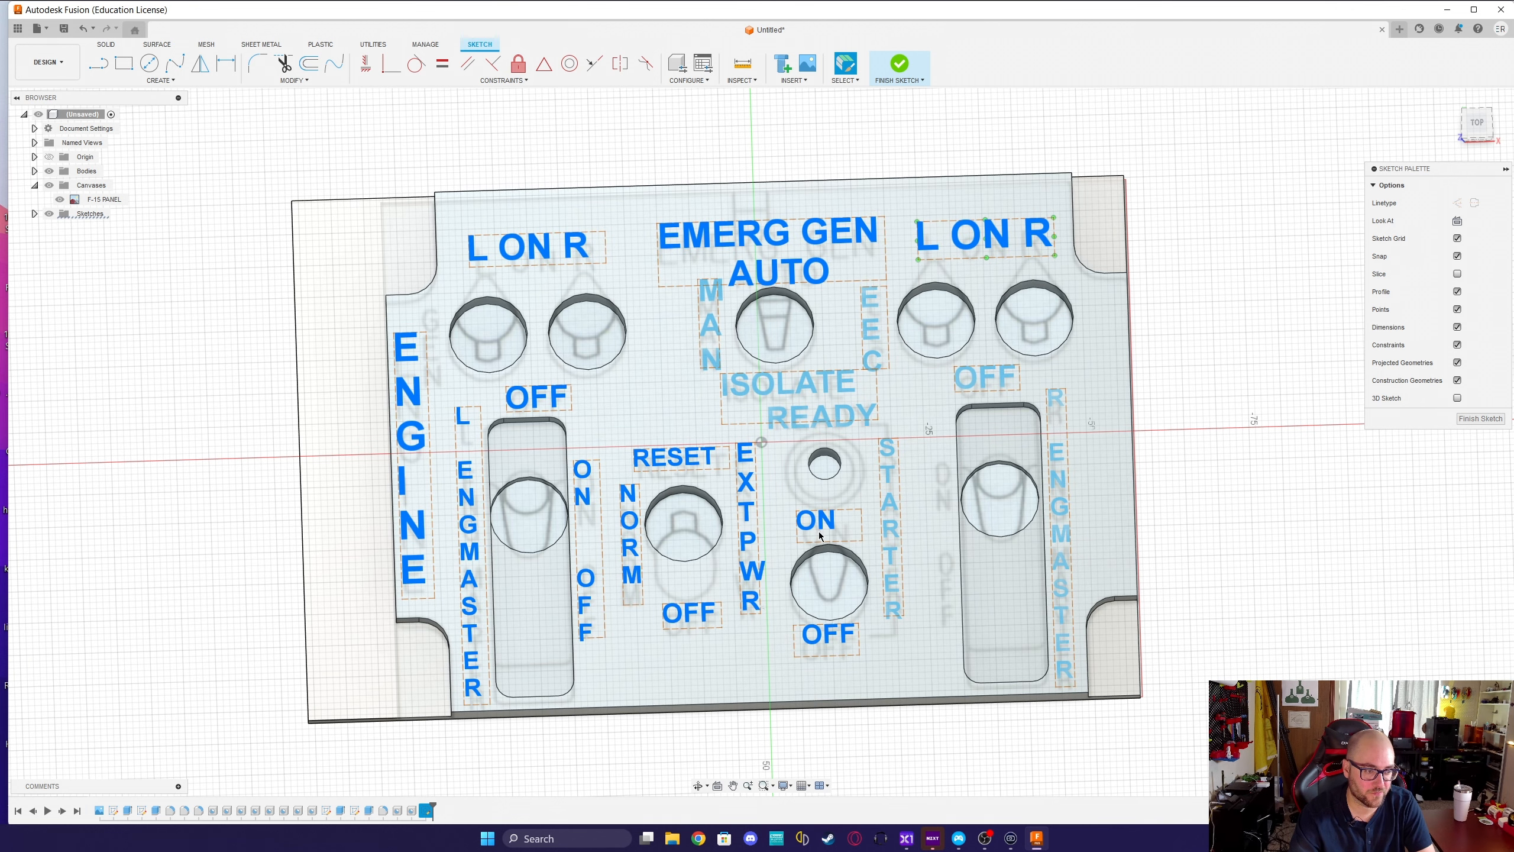
pyautogui.keyDown('ctrl'); pyautogui.click(821, 522); pyautogui.keyUp('ctrl')
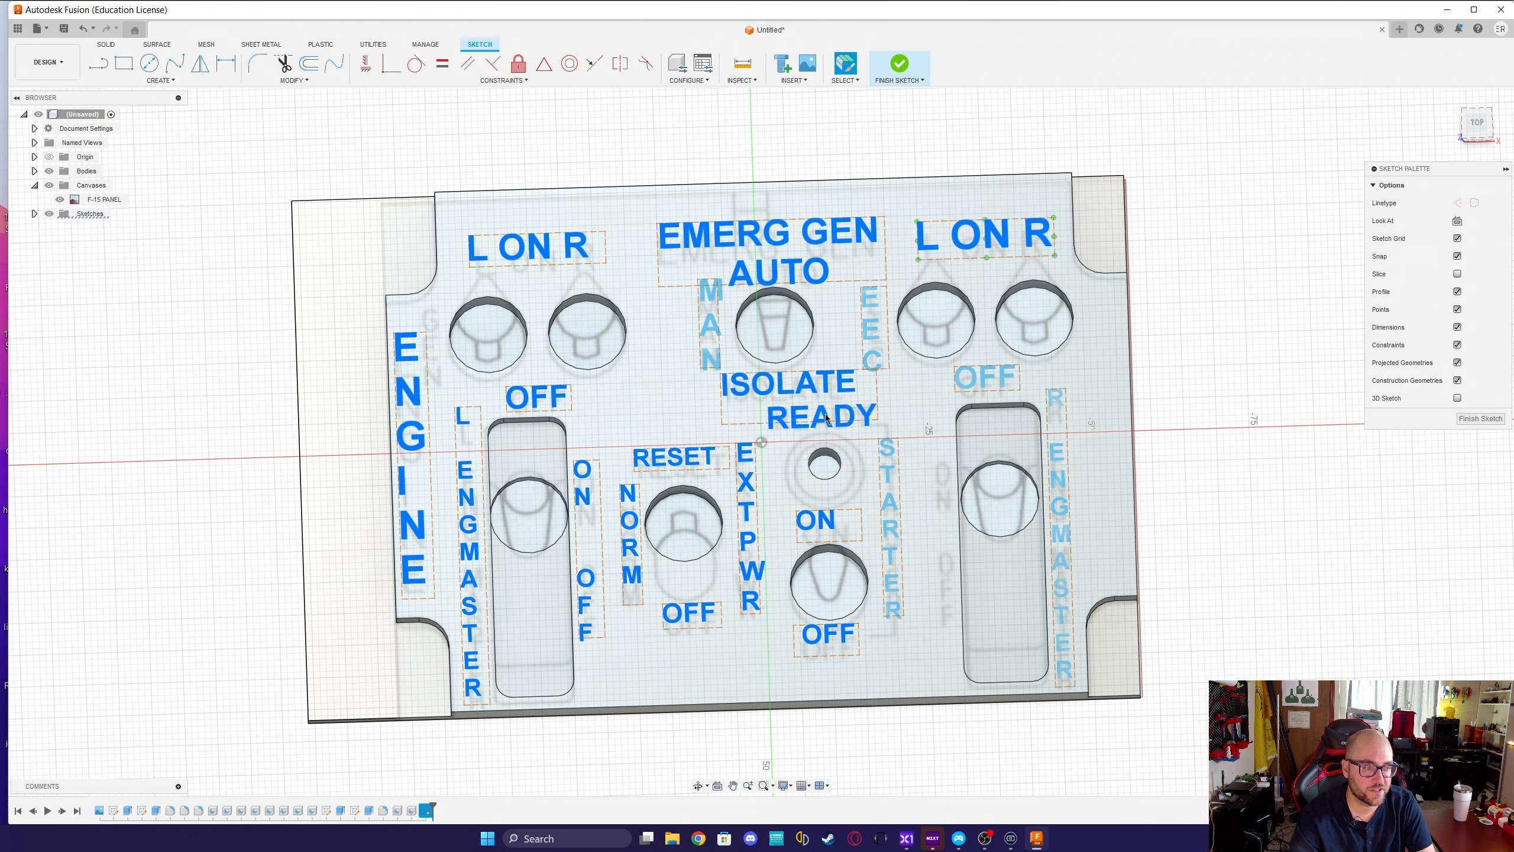
pyautogui.keyDown('ctrl'); pyautogui.click(853, 393); pyautogui.keyUp('ctrl')
pyautogui.keyDown('ctrl'); pyautogui.click(872, 334); pyautogui.keyUp('ctrl')
pyautogui.keyDown('ctrl'); pyautogui.click(706, 356); pyautogui.keyUp('ctrl')
pyautogui.keyDown('ctrl'); pyautogui.click(890, 503); pyautogui.keyUp('ctrl')
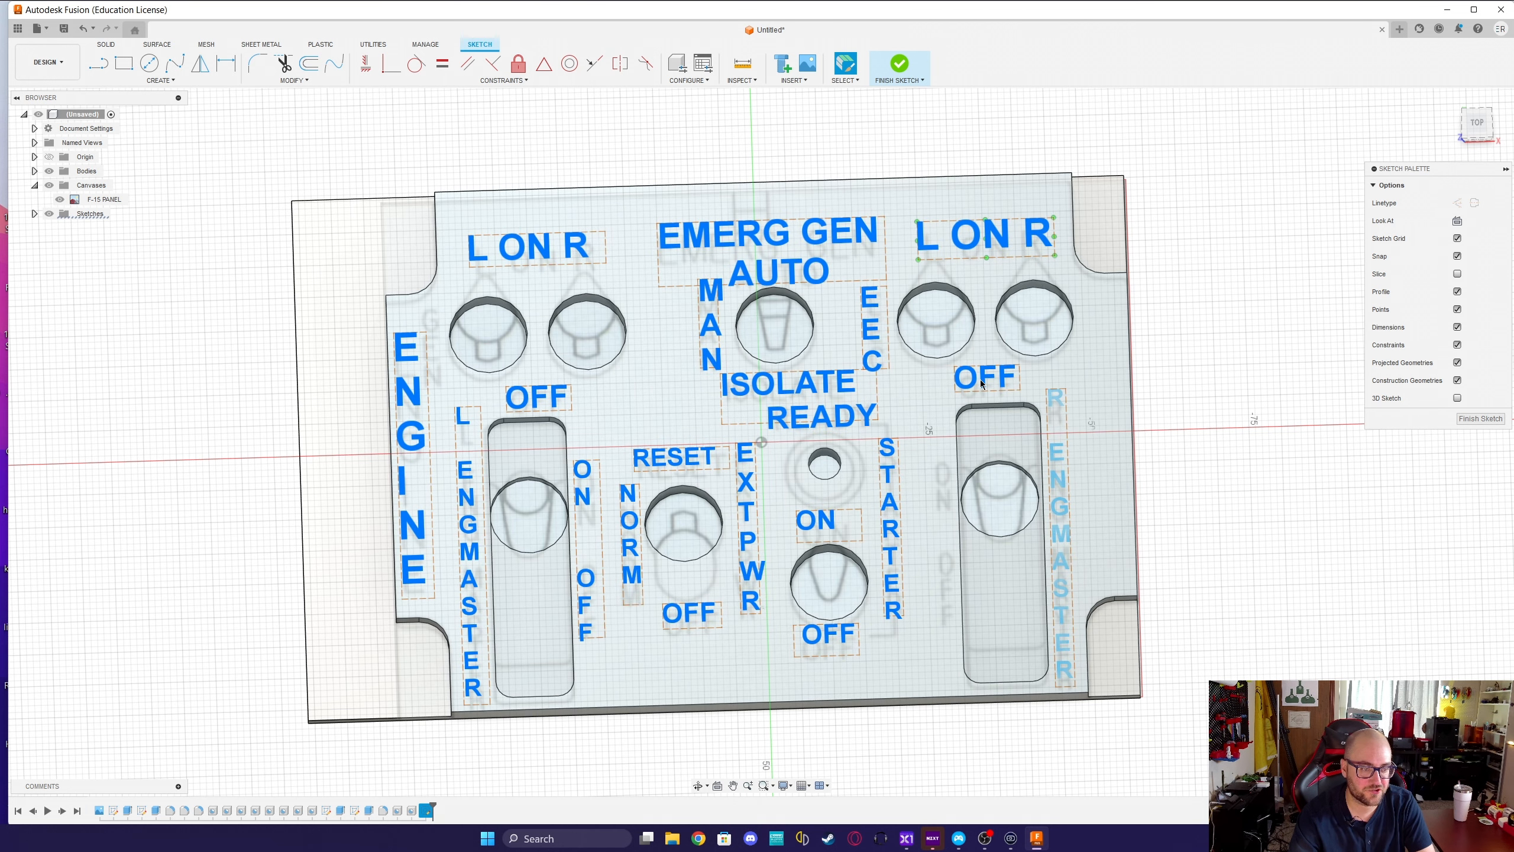
pyautogui.keyDown('ctrl'); pyautogui.click(987, 380); pyautogui.keyUp('ctrl')
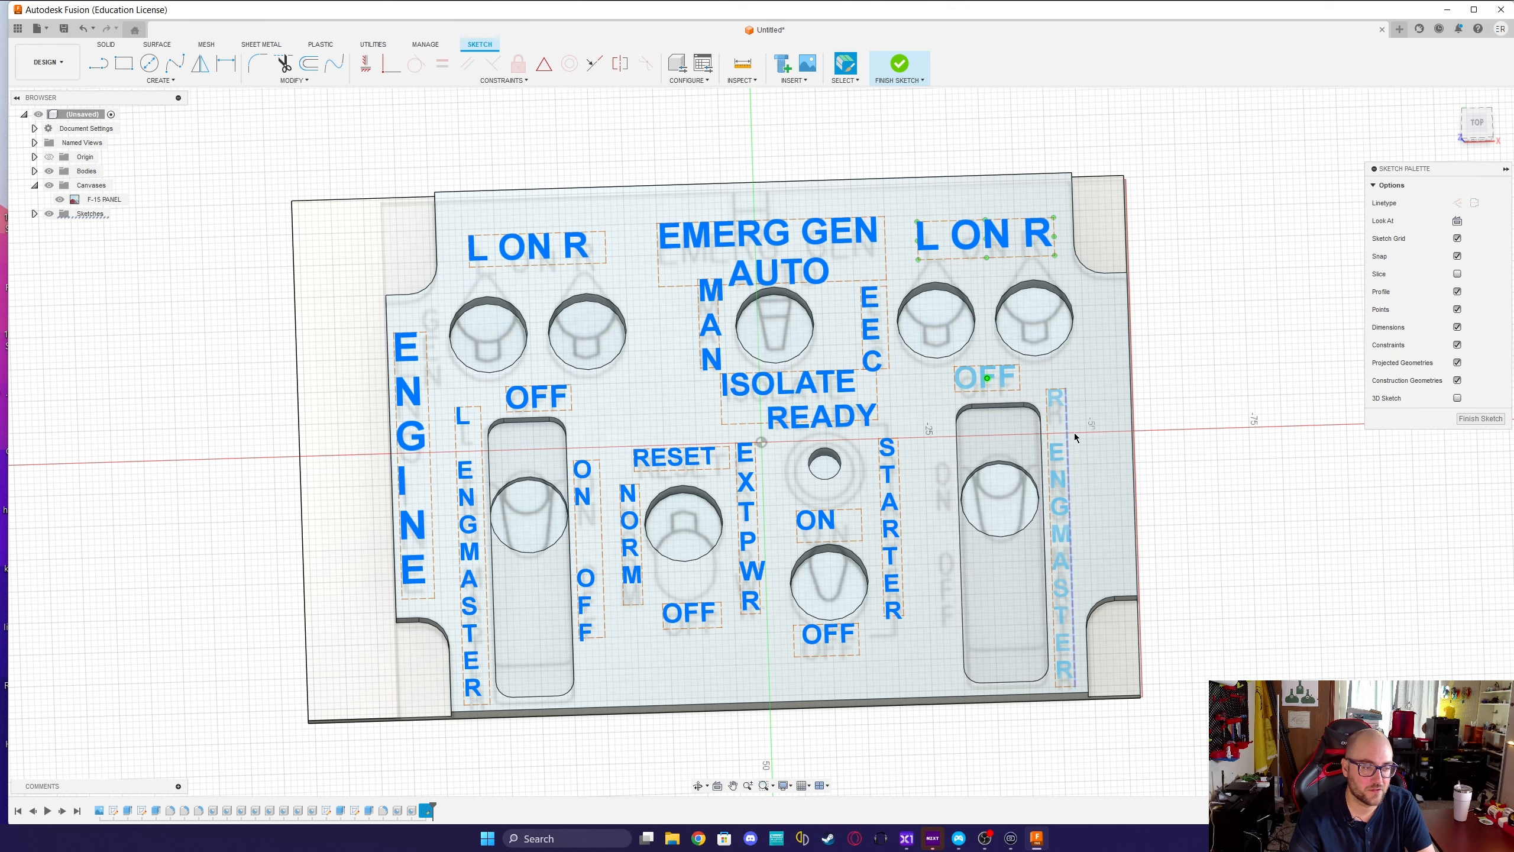
pyautogui.press('Escape')
pyautogui.click(577, 245)
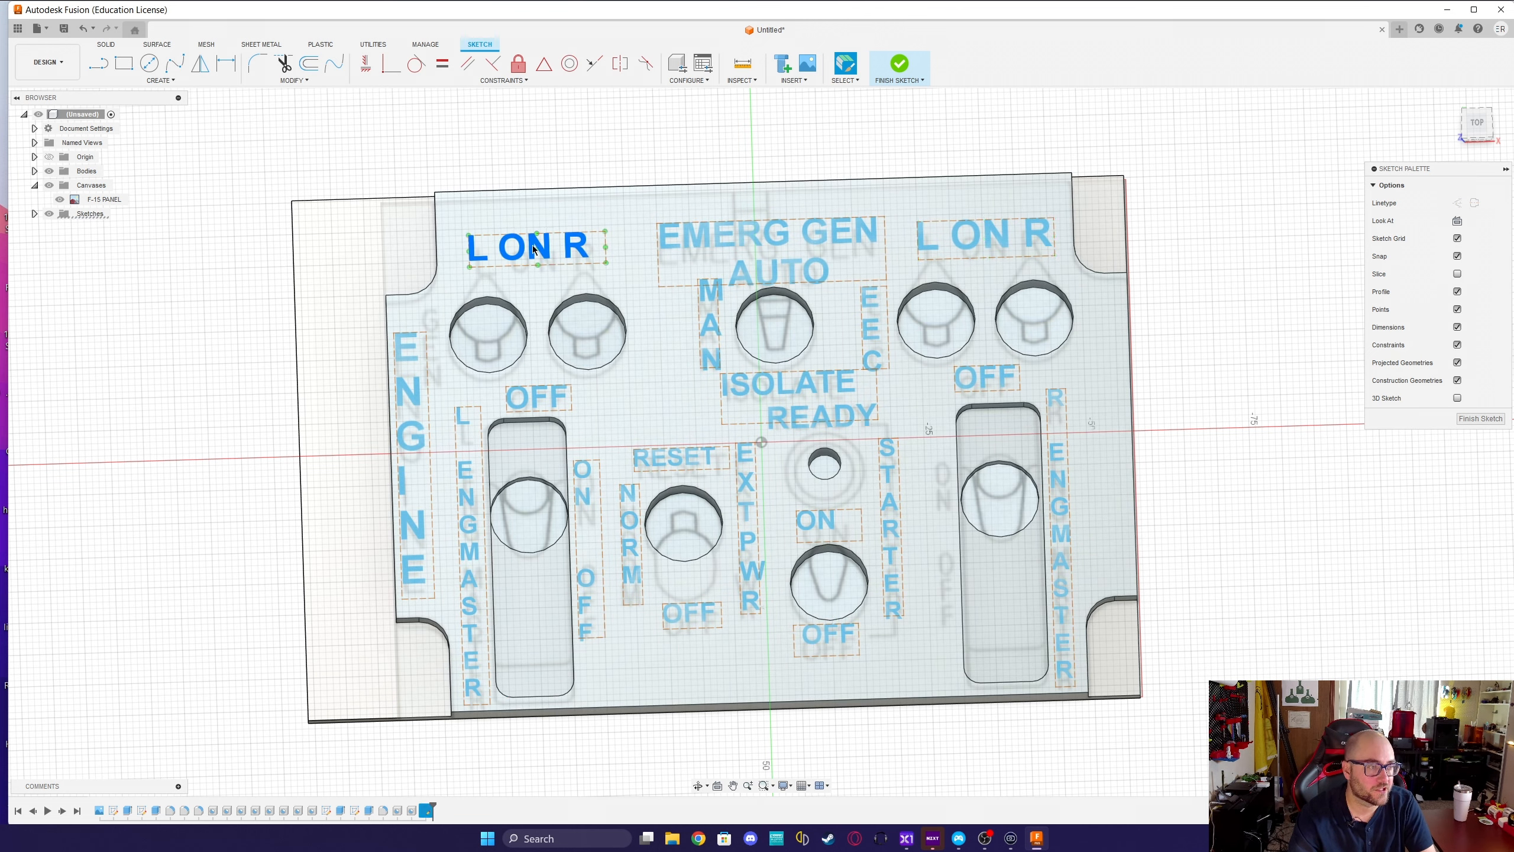
pyautogui.keyDown('ctrl'); pyautogui.click(716, 239); pyautogui.keyUp('ctrl')
pyautogui.keyDown('ctrl'); pyautogui.click(923, 245); pyautogui.keyUp('ctrl')
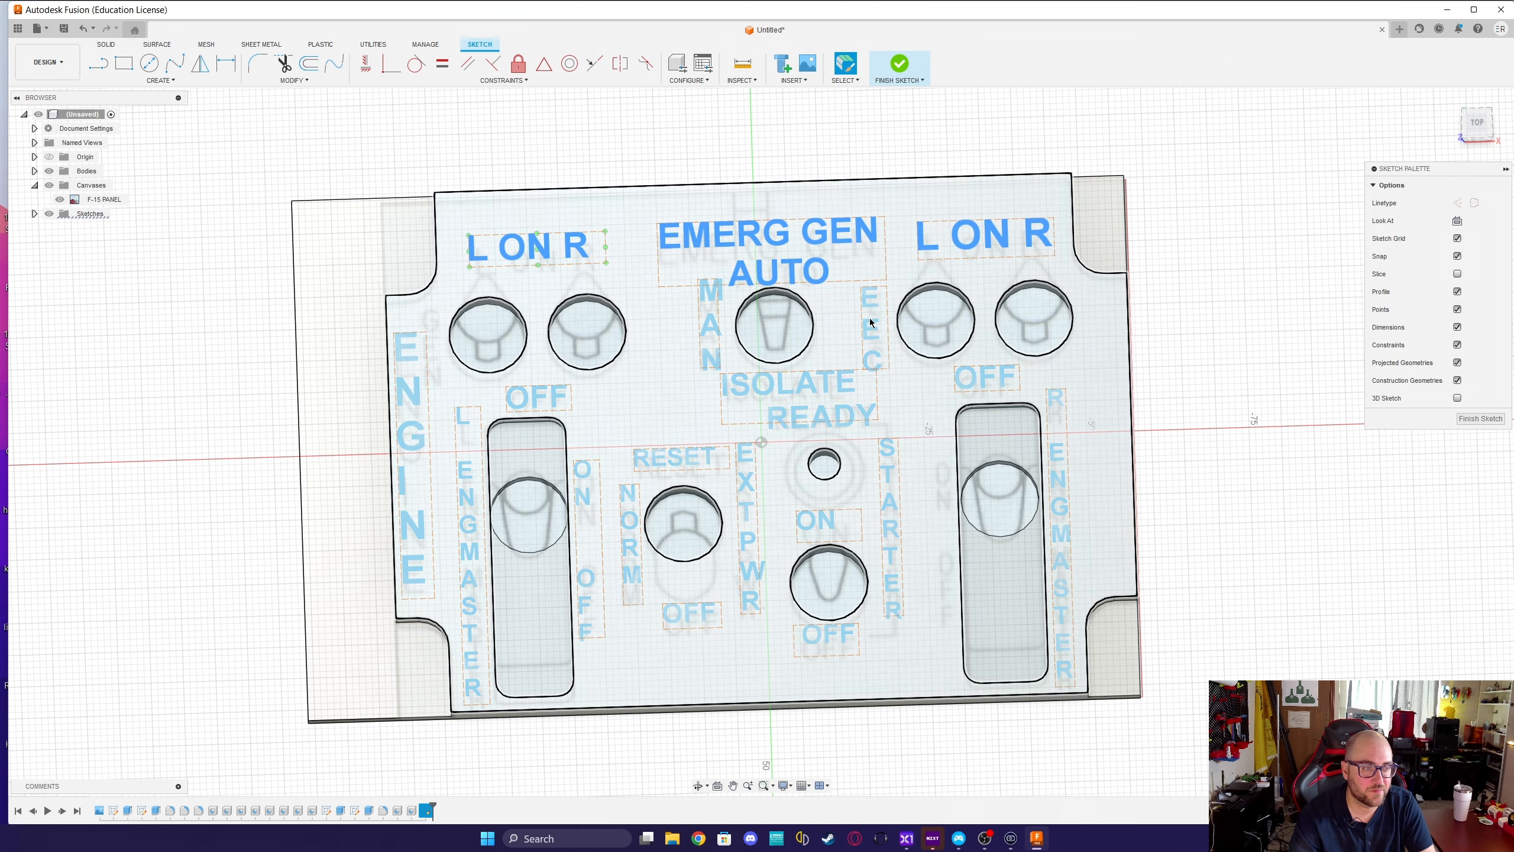
pyautogui.keyDown('ctrl'); pyautogui.click(875, 327); pyautogui.keyUp('ctrl')
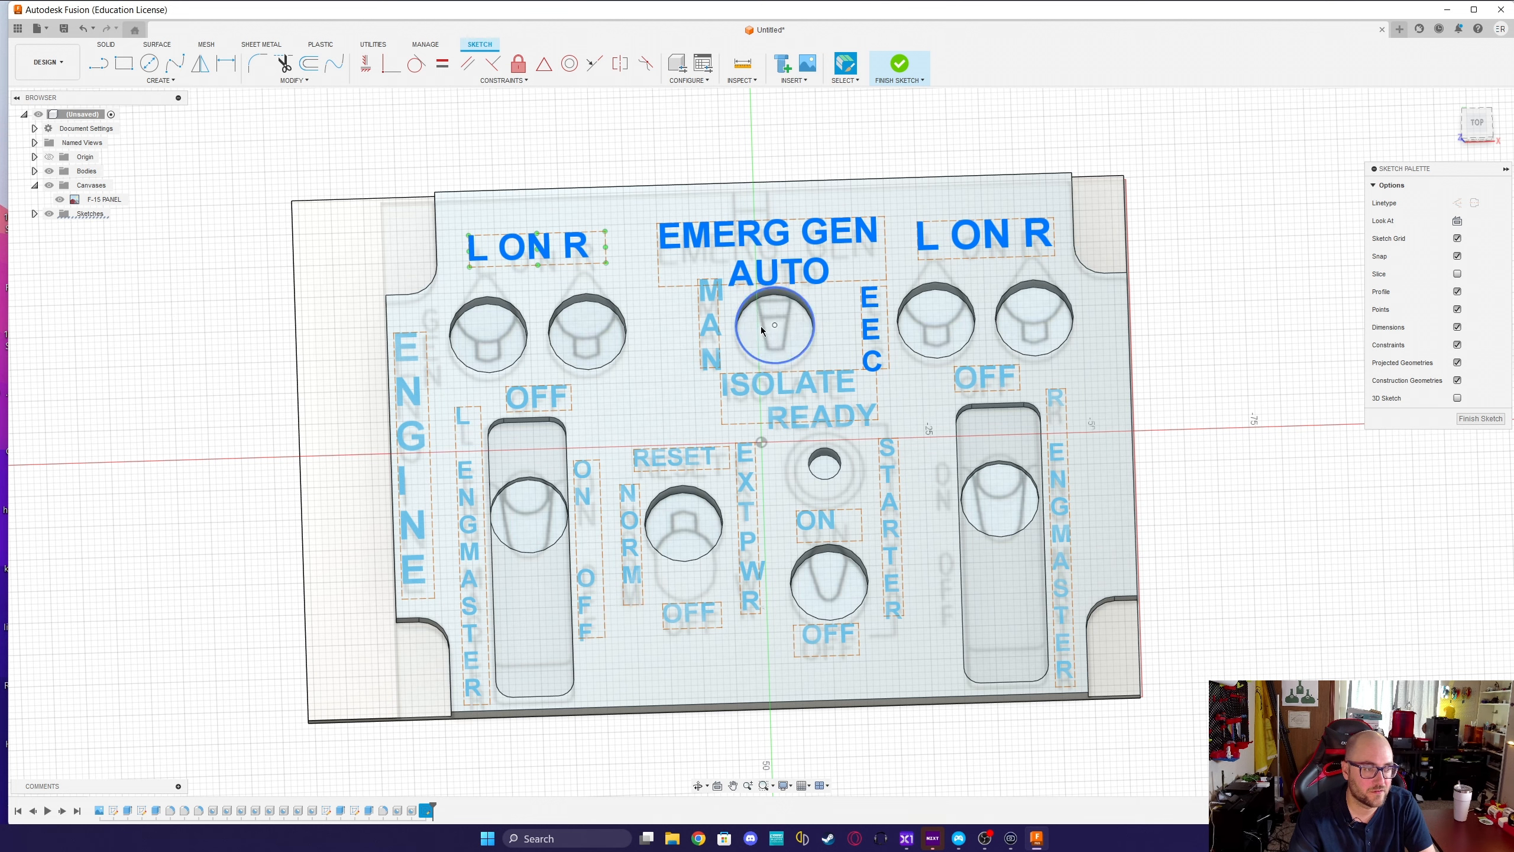
pyautogui.keyDown('ctrl'); pyautogui.click(716, 333); pyautogui.keyUp('ctrl')
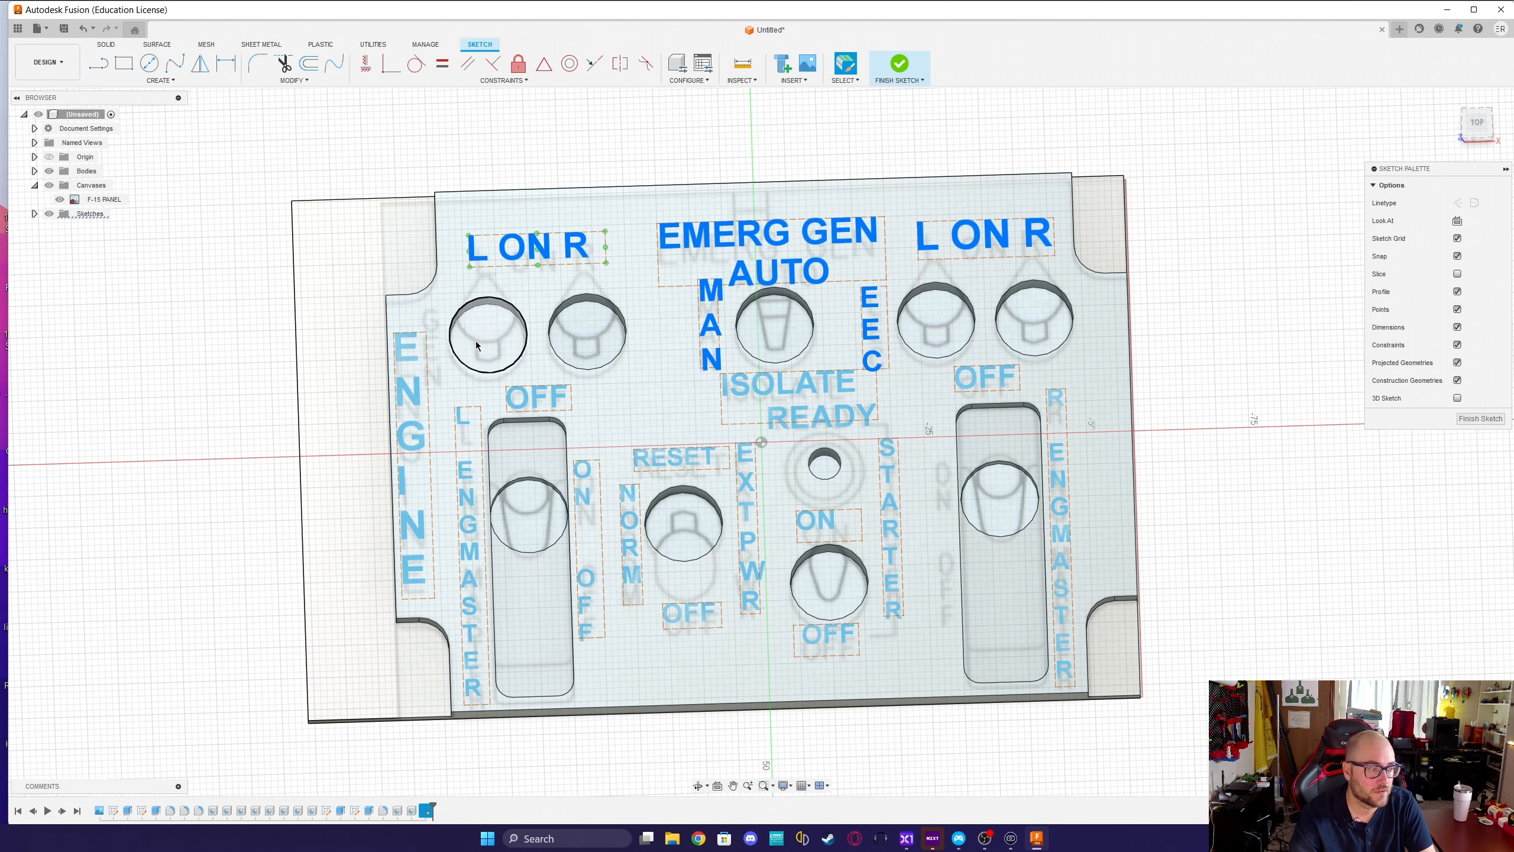
pyautogui.keyDown('ctrl'); pyautogui.click(412, 346); pyautogui.keyUp('ctrl')
pyautogui.keyDown('ctrl'); pyautogui.click(520, 397); pyautogui.keyUp('ctrl')
pyautogui.keyDown('ctrl'); pyautogui.click(462, 416); pyautogui.keyUp('ctrl')
pyautogui.keyDown('ctrl'); pyautogui.click(576, 474); pyautogui.keyUp('ctrl')
pyautogui.keyDown('ctrl'); pyautogui.click(632, 496); pyautogui.keyUp('ctrl')
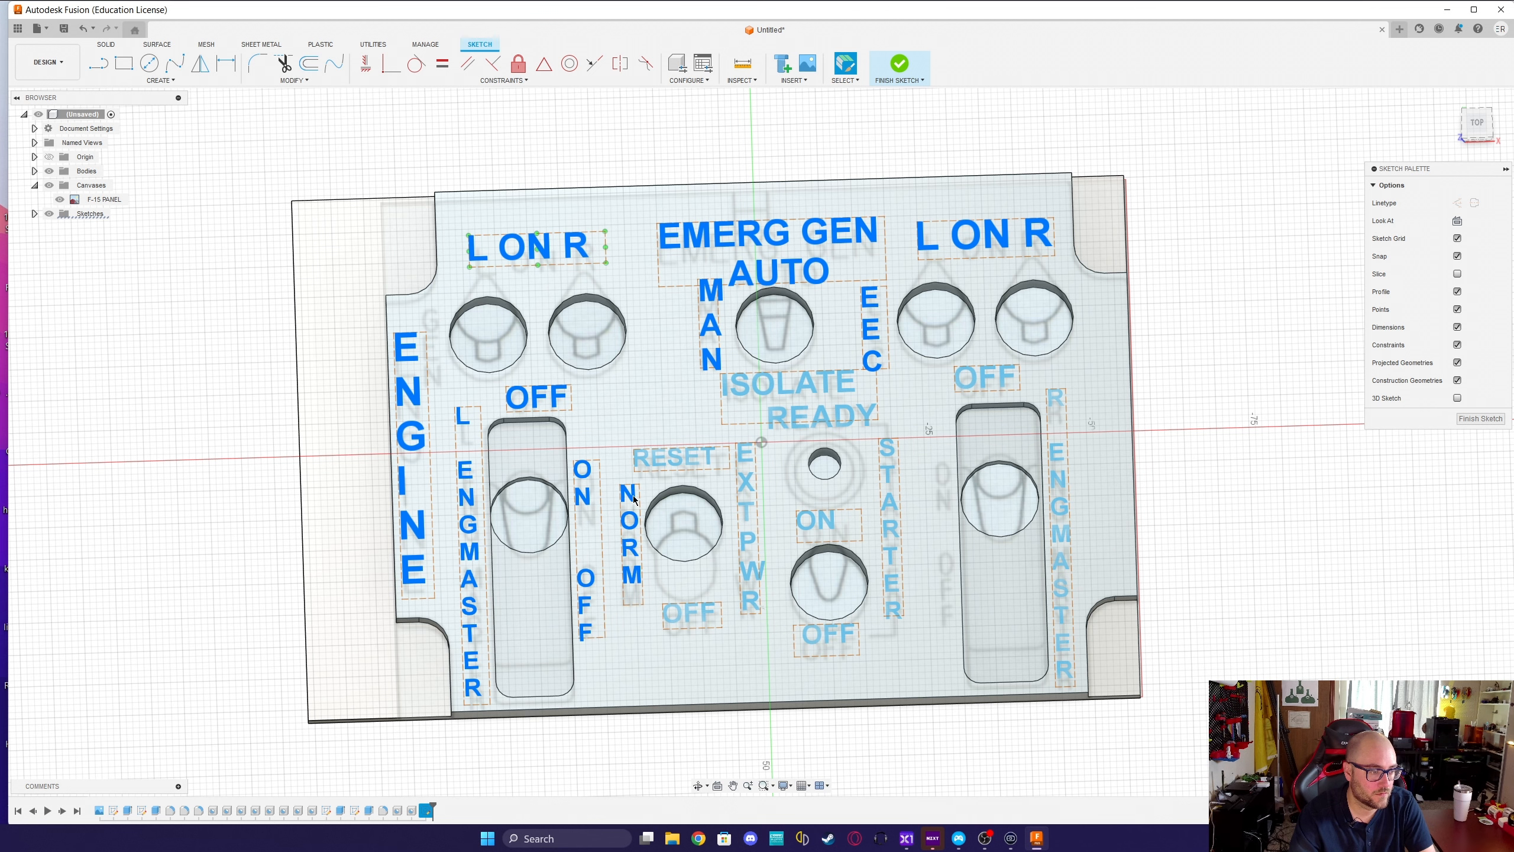
pyautogui.keyDown('ctrl'); pyautogui.click(672, 459); pyautogui.keyUp('ctrl')
pyautogui.keyDown('ctrl'); pyautogui.click(748, 496); pyautogui.keyUp('ctrl')
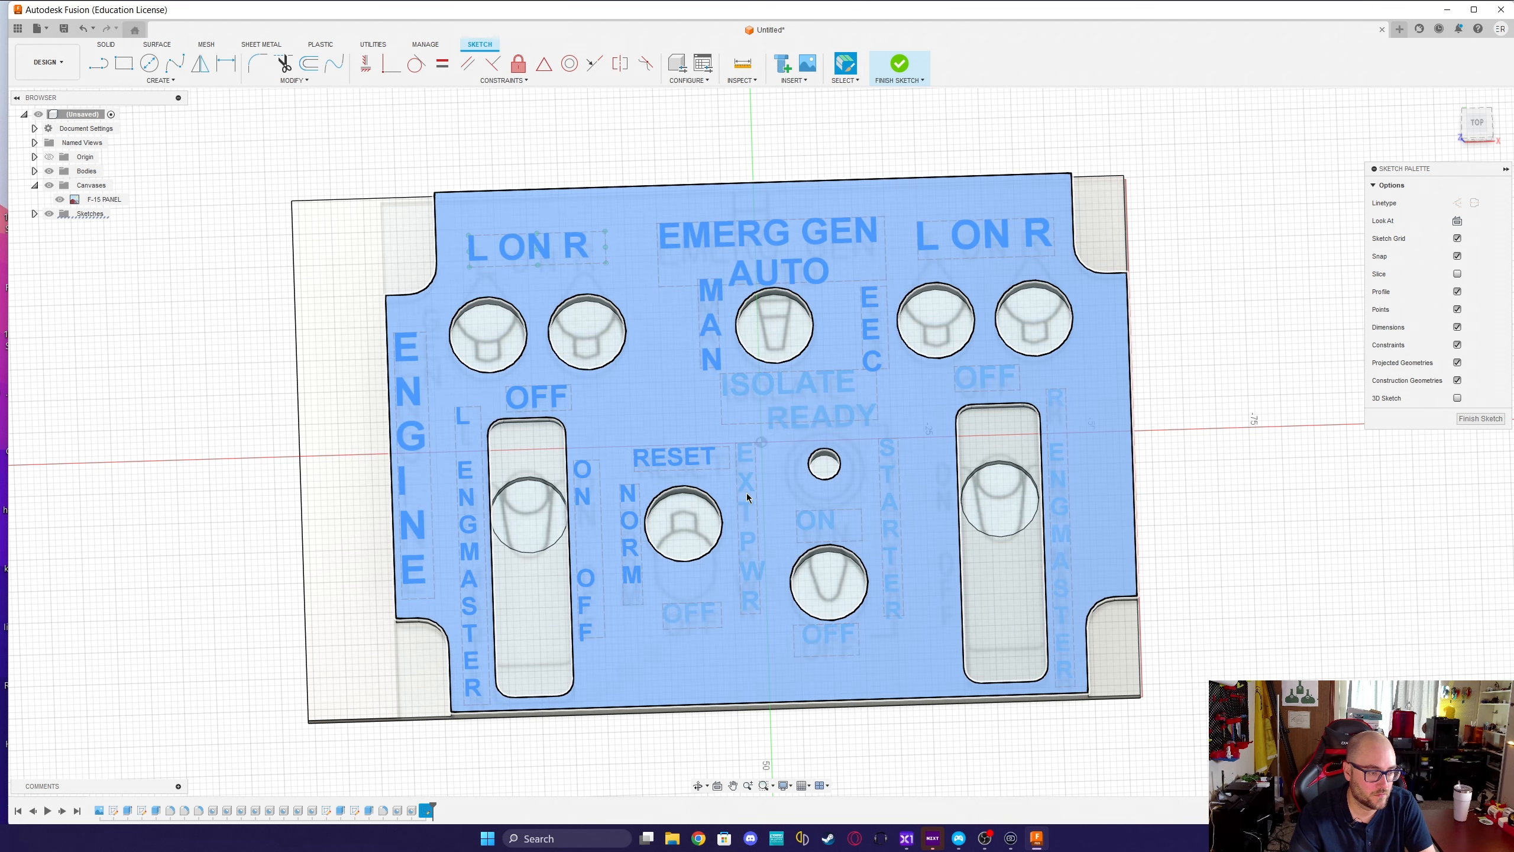
pyautogui.press('Escape')
# Extrude the "L ON R" text above the two upper-left switch holes by -5 mm as a cut into the plate.
pyautogui.click(564, 263)
pyautogui.press('e')
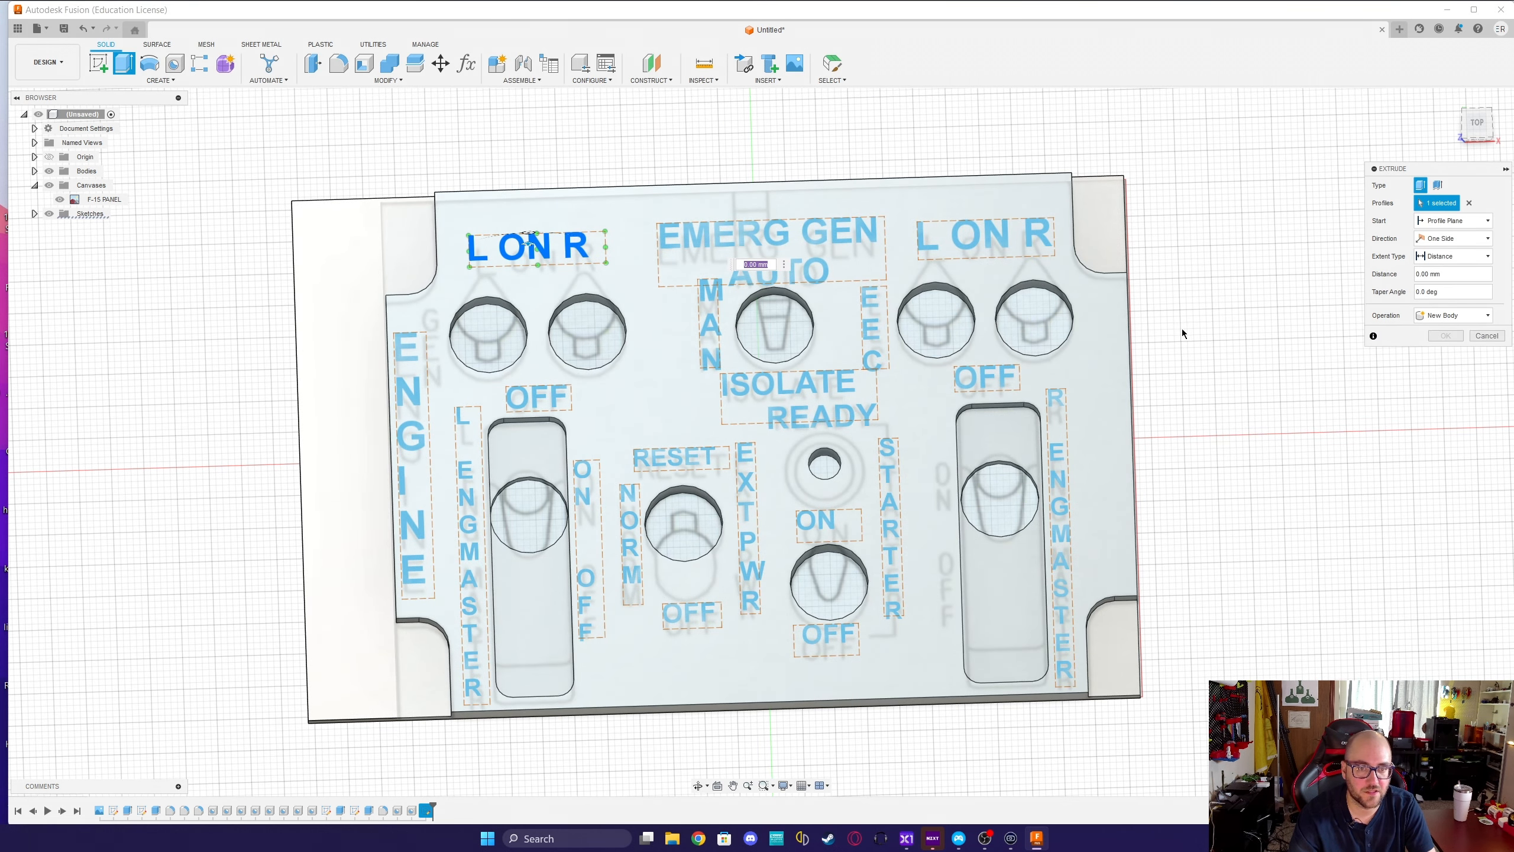
pyautogui.write('e')
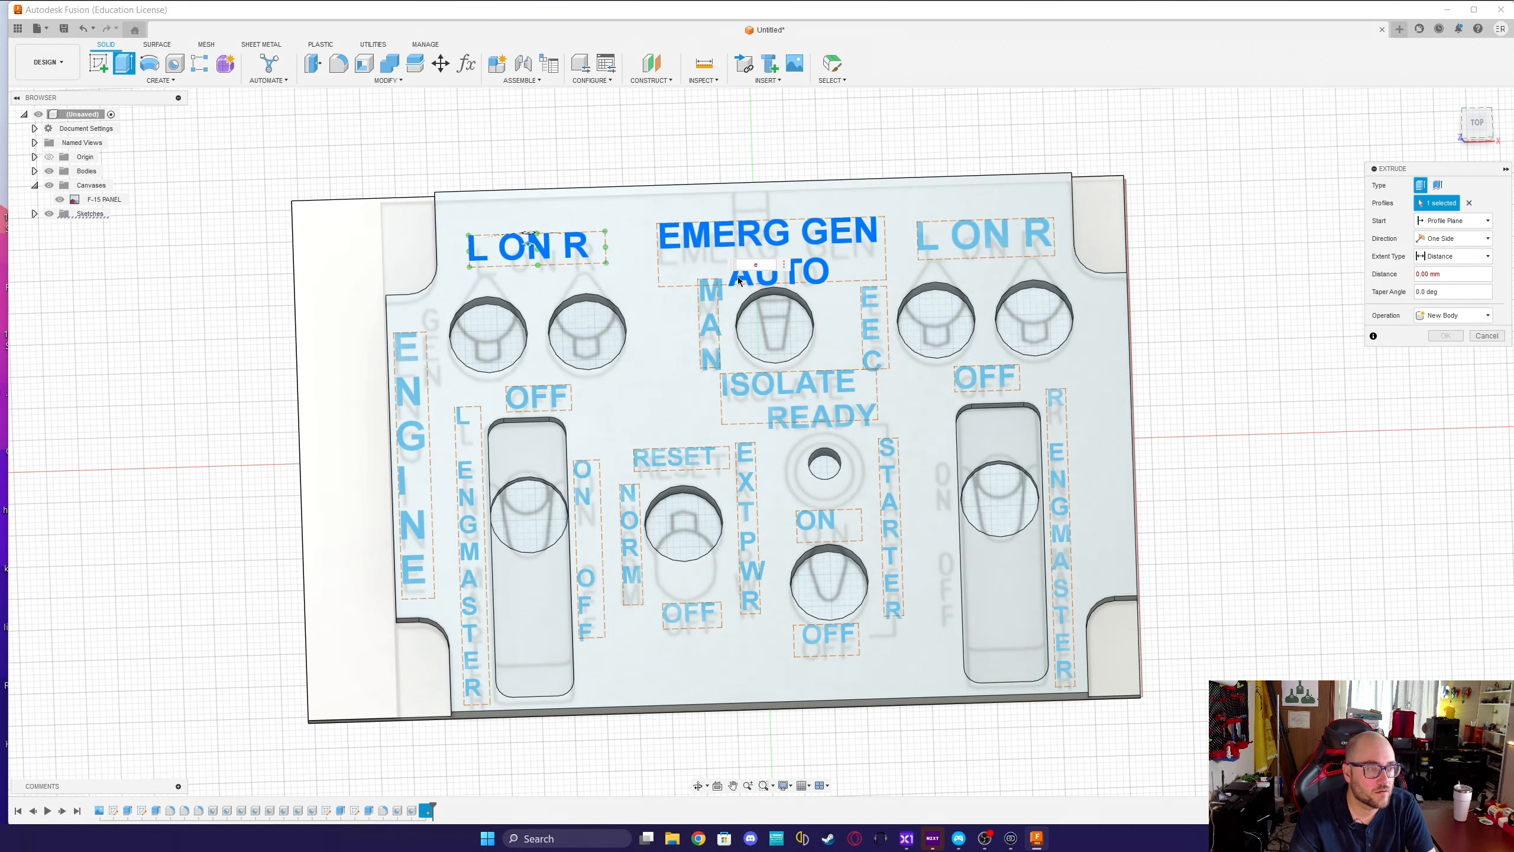
pyautogui.press('BackSpace')
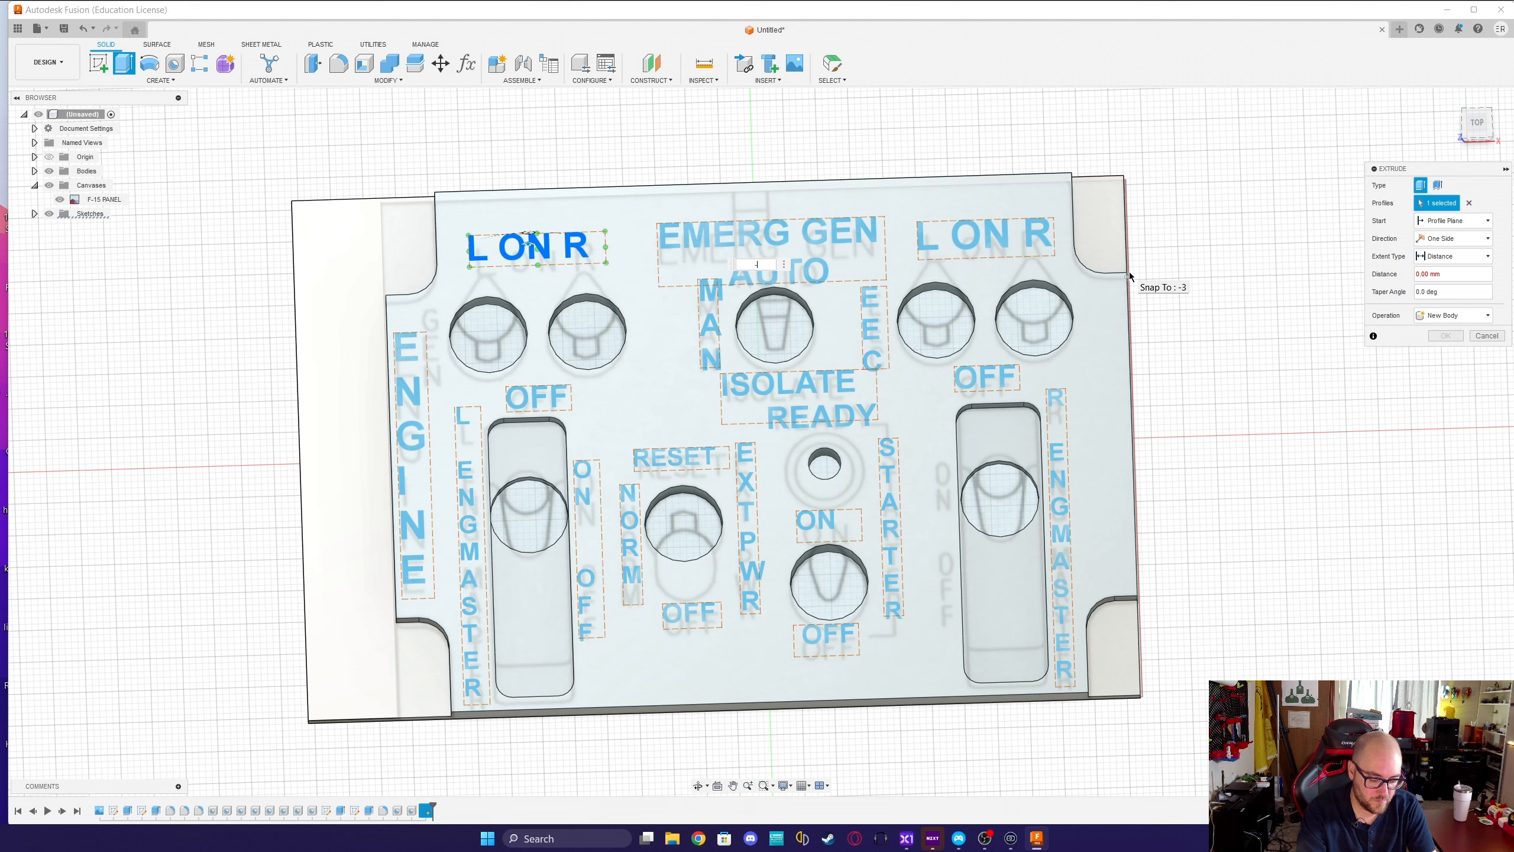
pyautogui.write('-5mm')
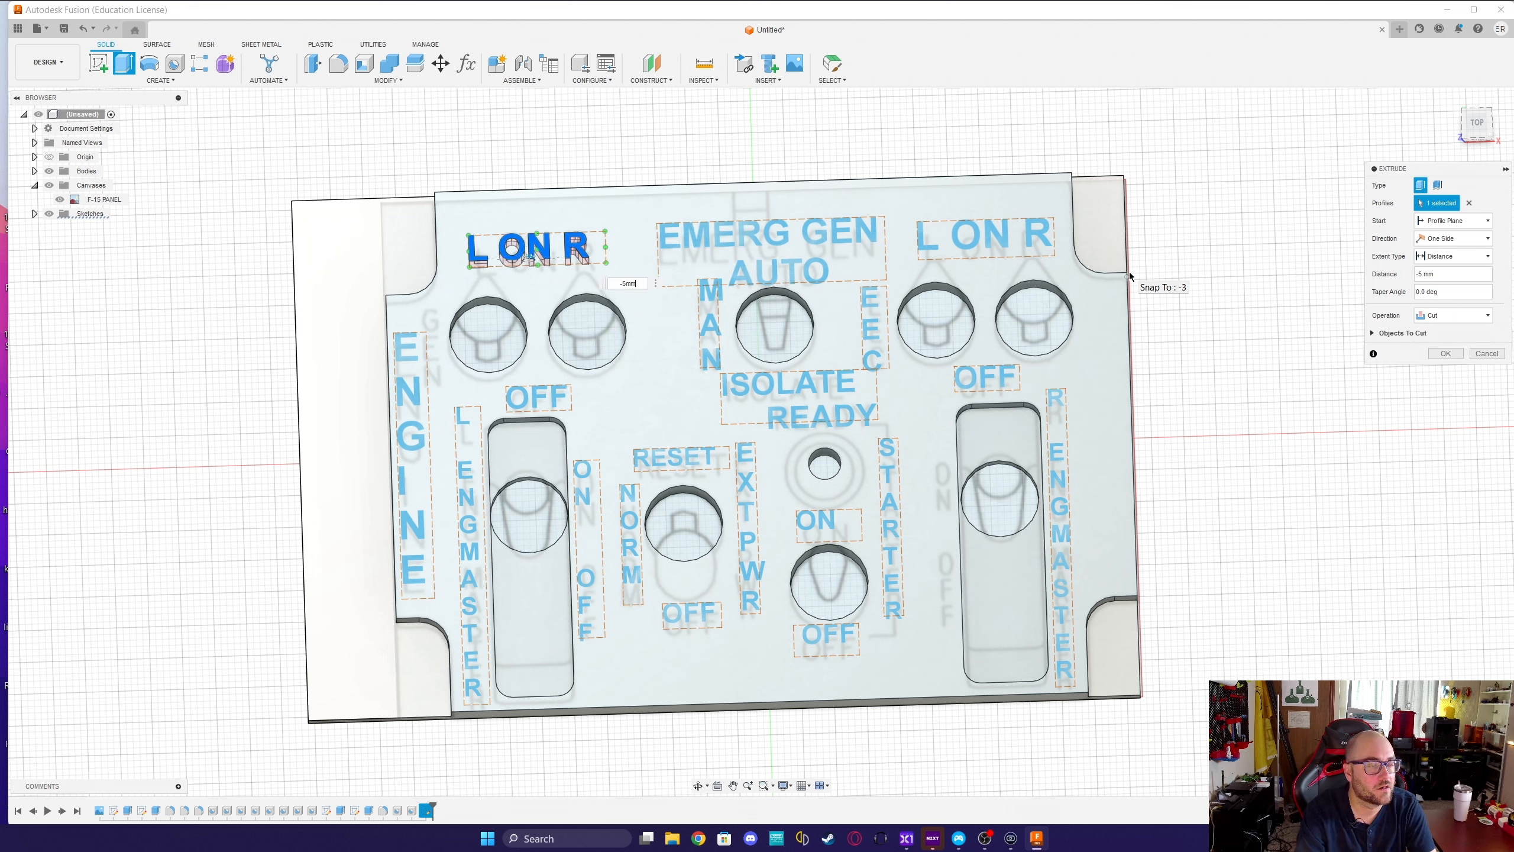
pyautogui.press('Return')
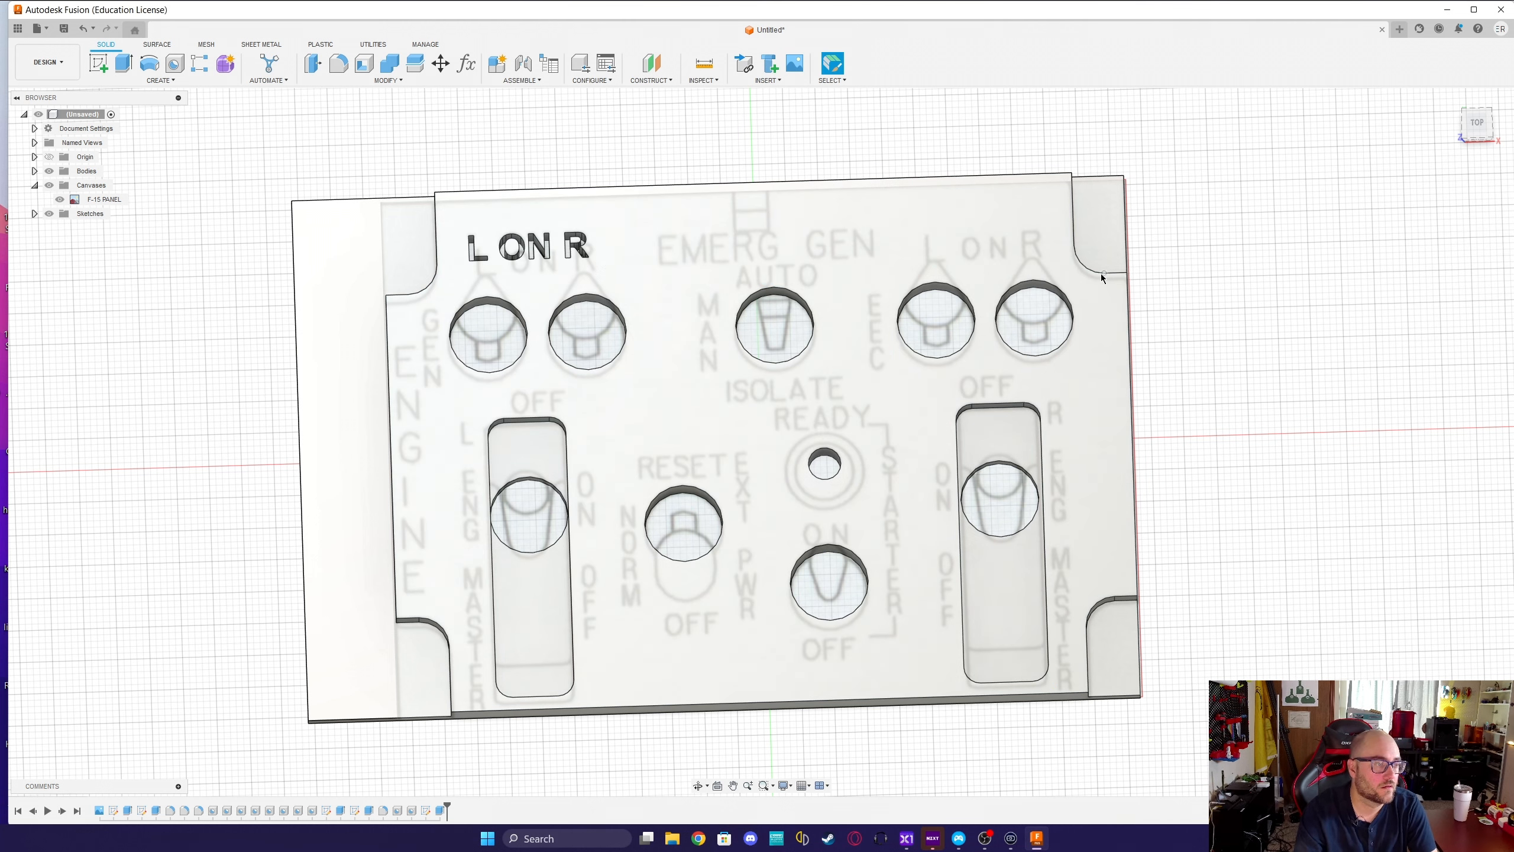
# Cut all remaining text labels of the label sketch into the panel plate with a -5 mm extrude, leaving the sketch hidden.
pyautogui.click(34, 214)
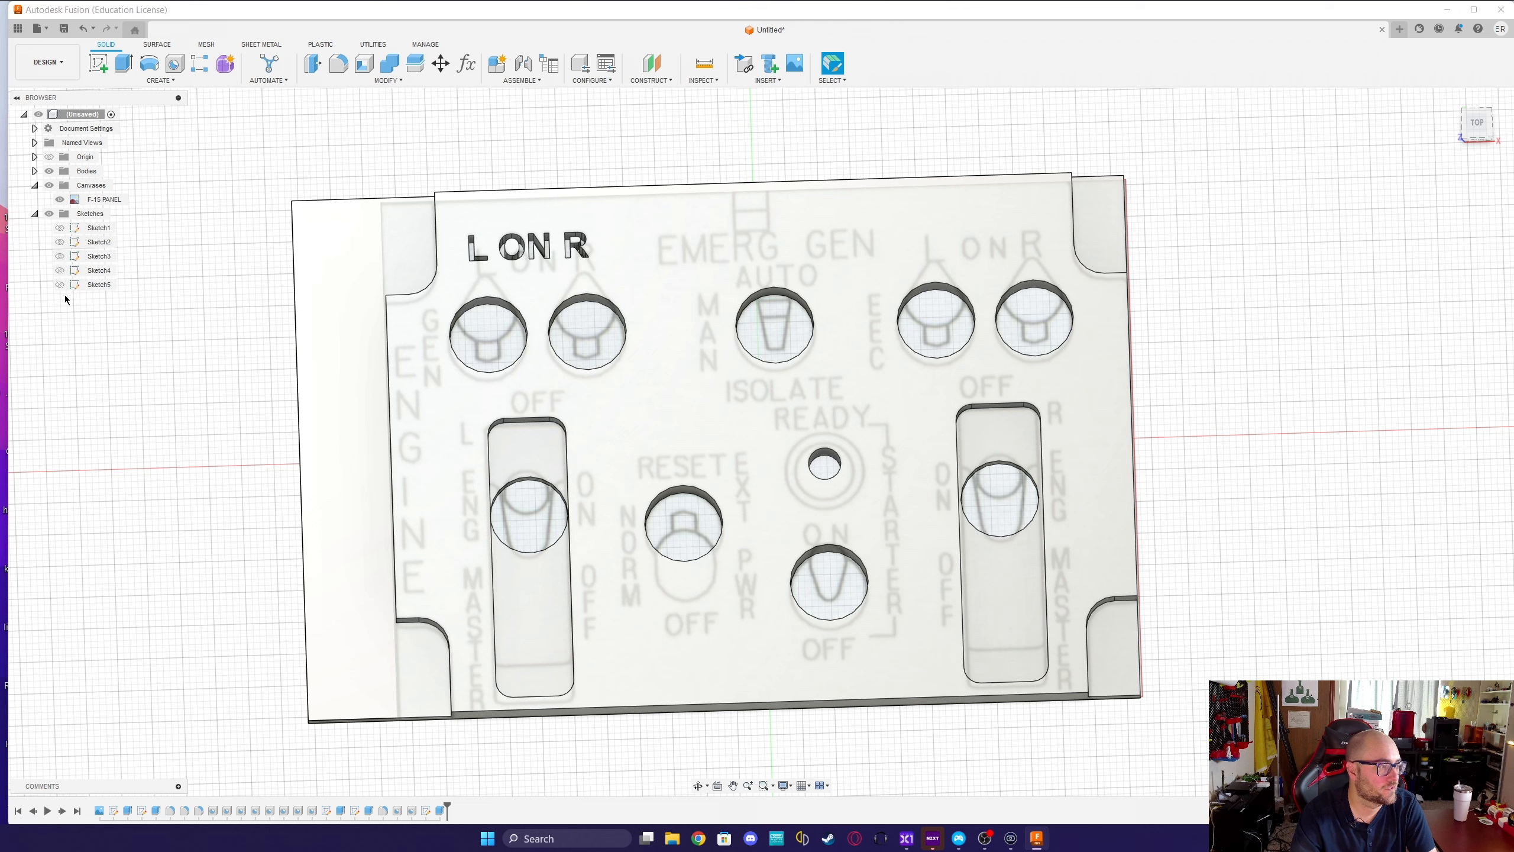
pyautogui.click(59, 284)
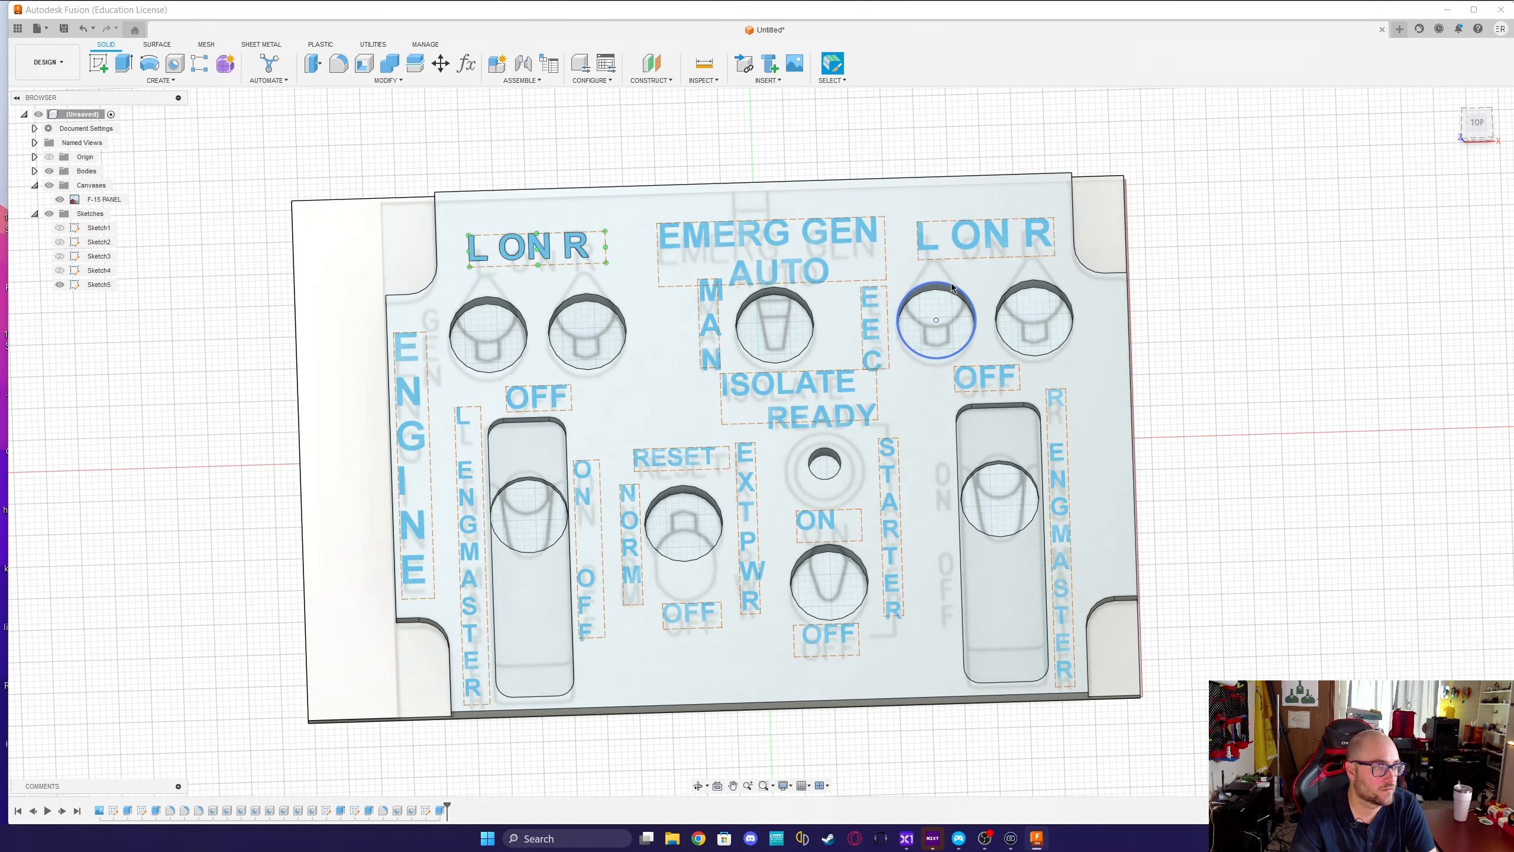
pyautogui.click(740, 236)
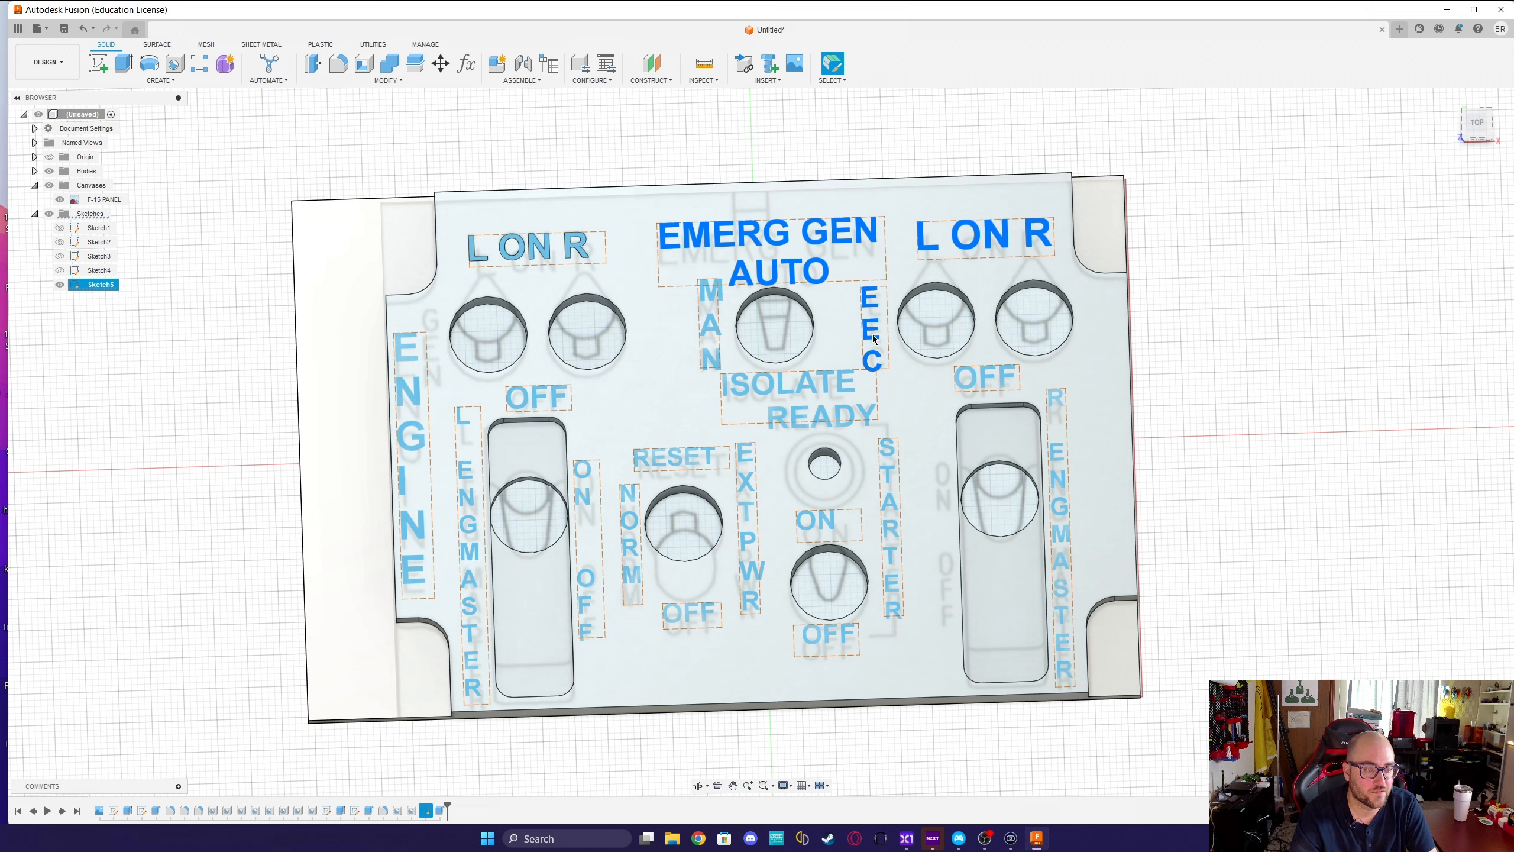
pyautogui.keyDown('ctrl'); pyautogui.click(714, 328); pyautogui.keyUp('ctrl')
pyautogui.keyDown('ctrl'); pyautogui.click(741, 388); pyautogui.keyUp('ctrl')
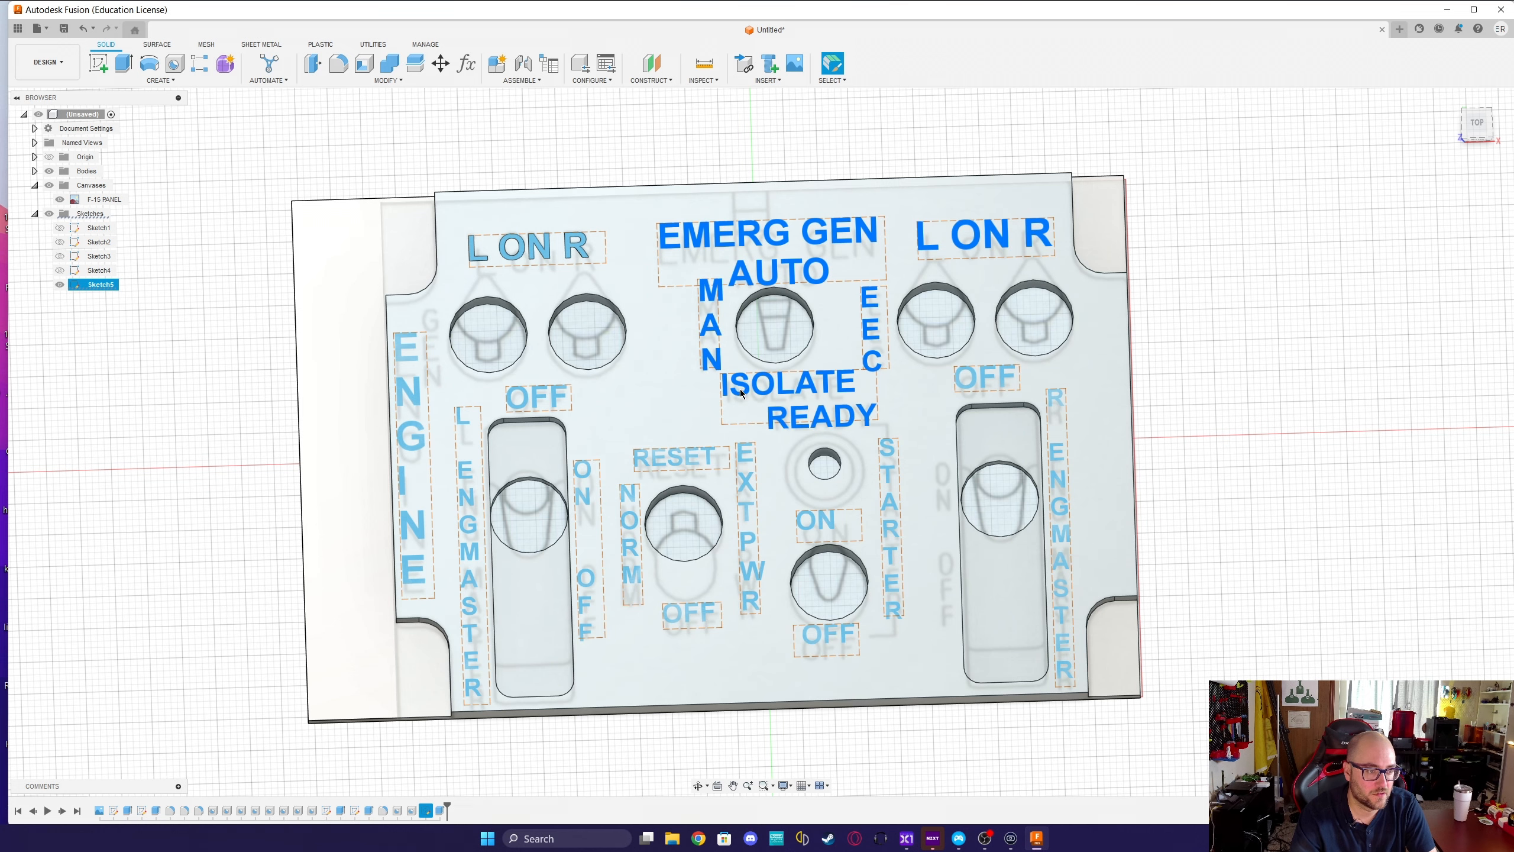
pyautogui.keyDown('ctrl'); pyautogui.click(888, 501); pyautogui.keyUp('ctrl')
pyautogui.keyDown('ctrl'); pyautogui.click(829, 531); pyautogui.keyUp('ctrl')
pyautogui.keyDown('ctrl'); pyautogui.click(825, 633); pyautogui.keyUp('ctrl')
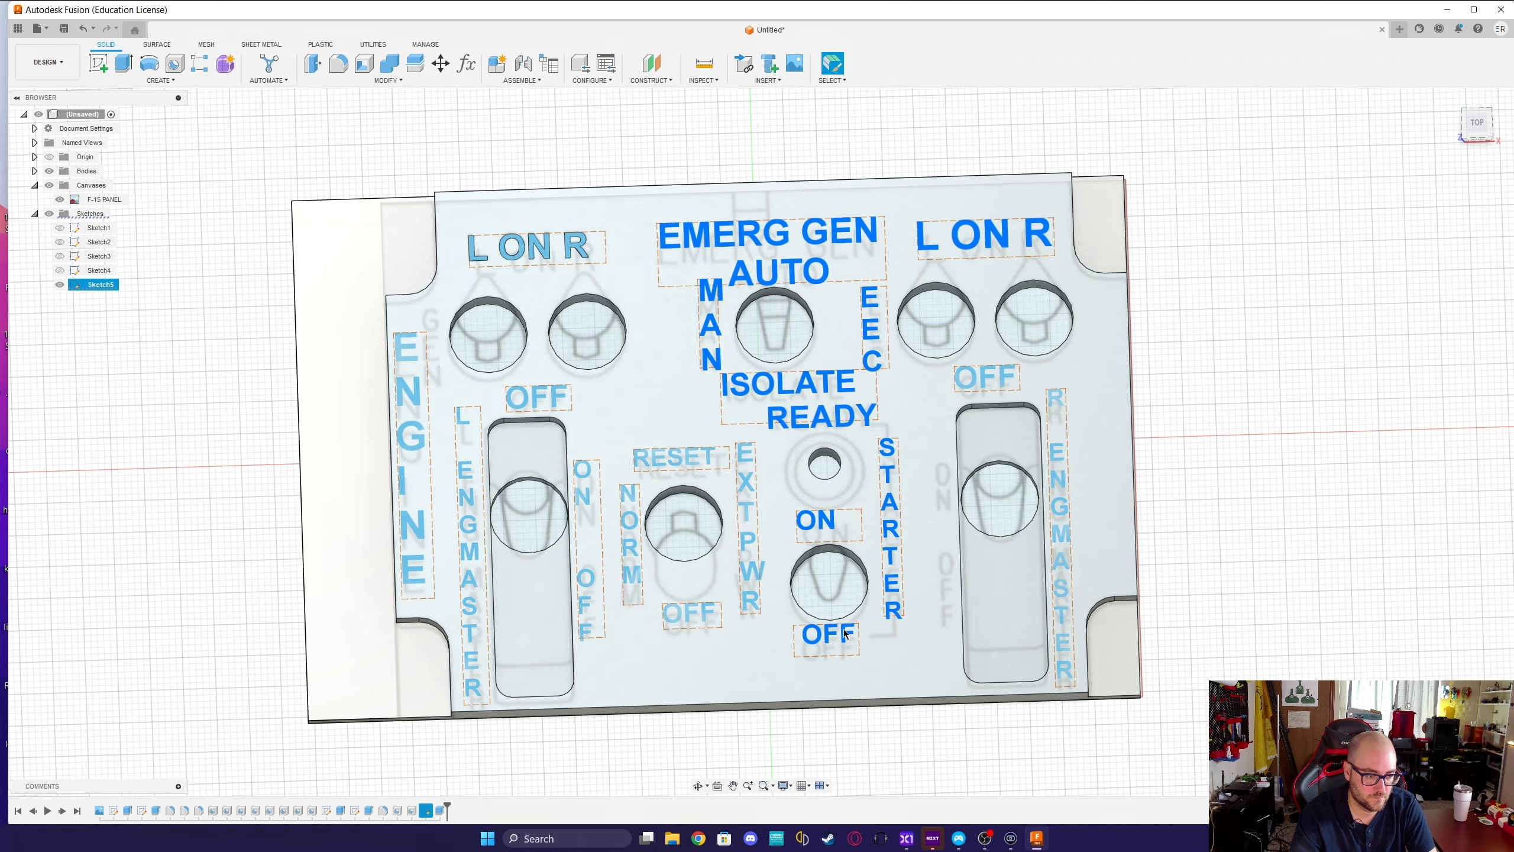
pyautogui.keyDown('ctrl'); pyautogui.click(751, 572); pyautogui.keyUp('ctrl')
pyautogui.keyDown('ctrl'); pyautogui.click(690, 613); pyautogui.keyUp('ctrl')
pyautogui.keyDown('ctrl'); pyautogui.click(634, 574); pyautogui.keyUp('ctrl')
pyautogui.keyDown('ctrl'); pyautogui.click(678, 459); pyautogui.keyUp('ctrl')
pyautogui.keyDown('ctrl'); pyautogui.click(584, 477); pyautogui.keyUp('ctrl')
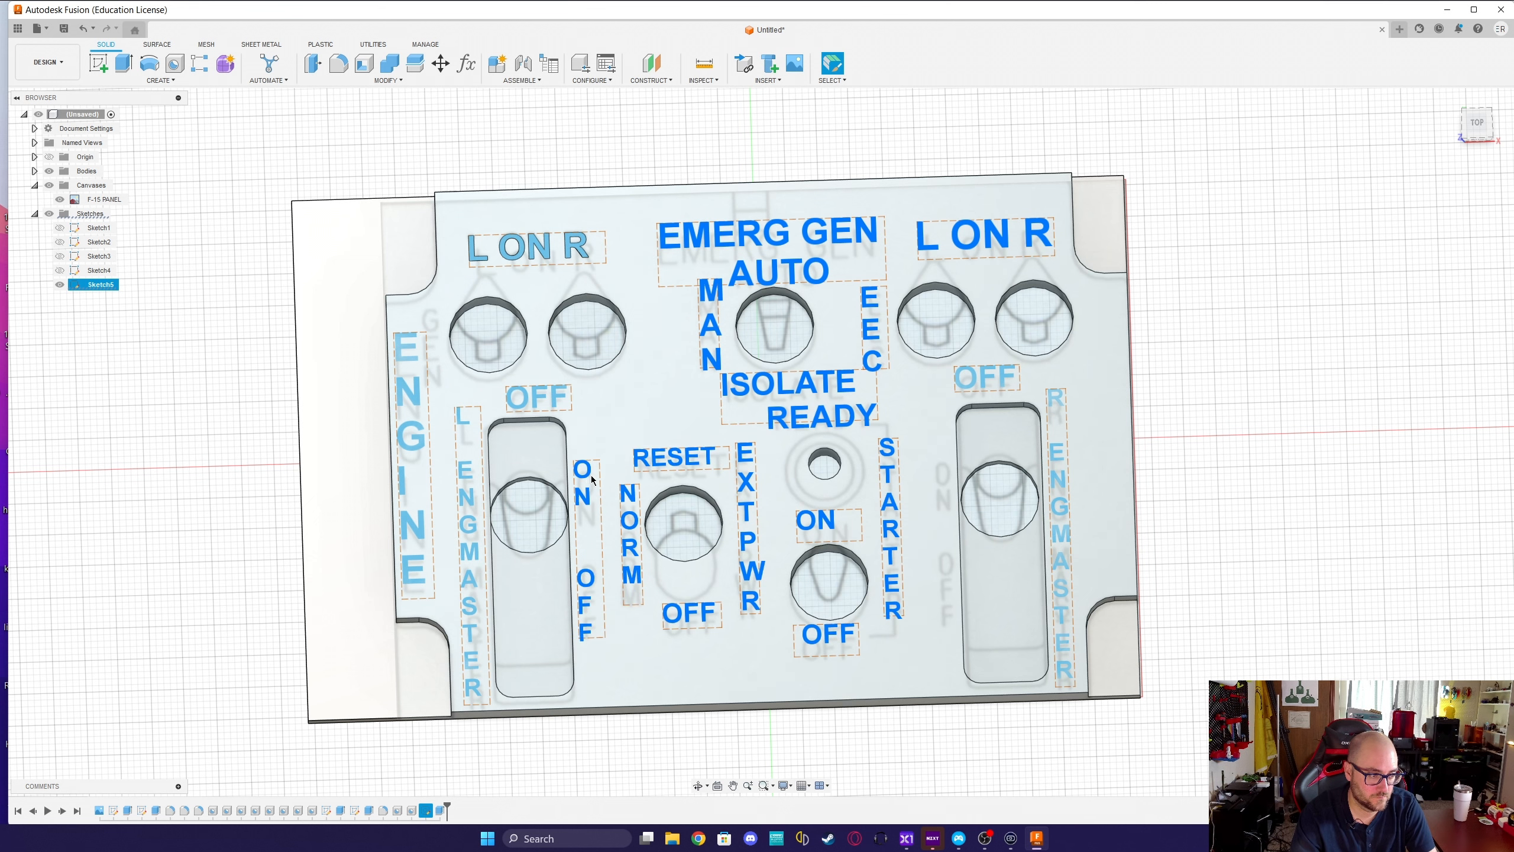
pyautogui.keyDown('ctrl'); pyautogui.click(462, 456); pyautogui.keyUp('ctrl')
pyautogui.keyDown('ctrl'); pyautogui.click(410, 438); pyautogui.keyUp('ctrl')
pyautogui.keyDown('ctrl'); pyautogui.click(983, 372); pyautogui.keyUp('ctrl')
pyautogui.keyDown('ctrl'); pyautogui.click(1060, 453); pyautogui.keyUp('ctrl')
pyautogui.write('e-5')
pyautogui.press('Return')
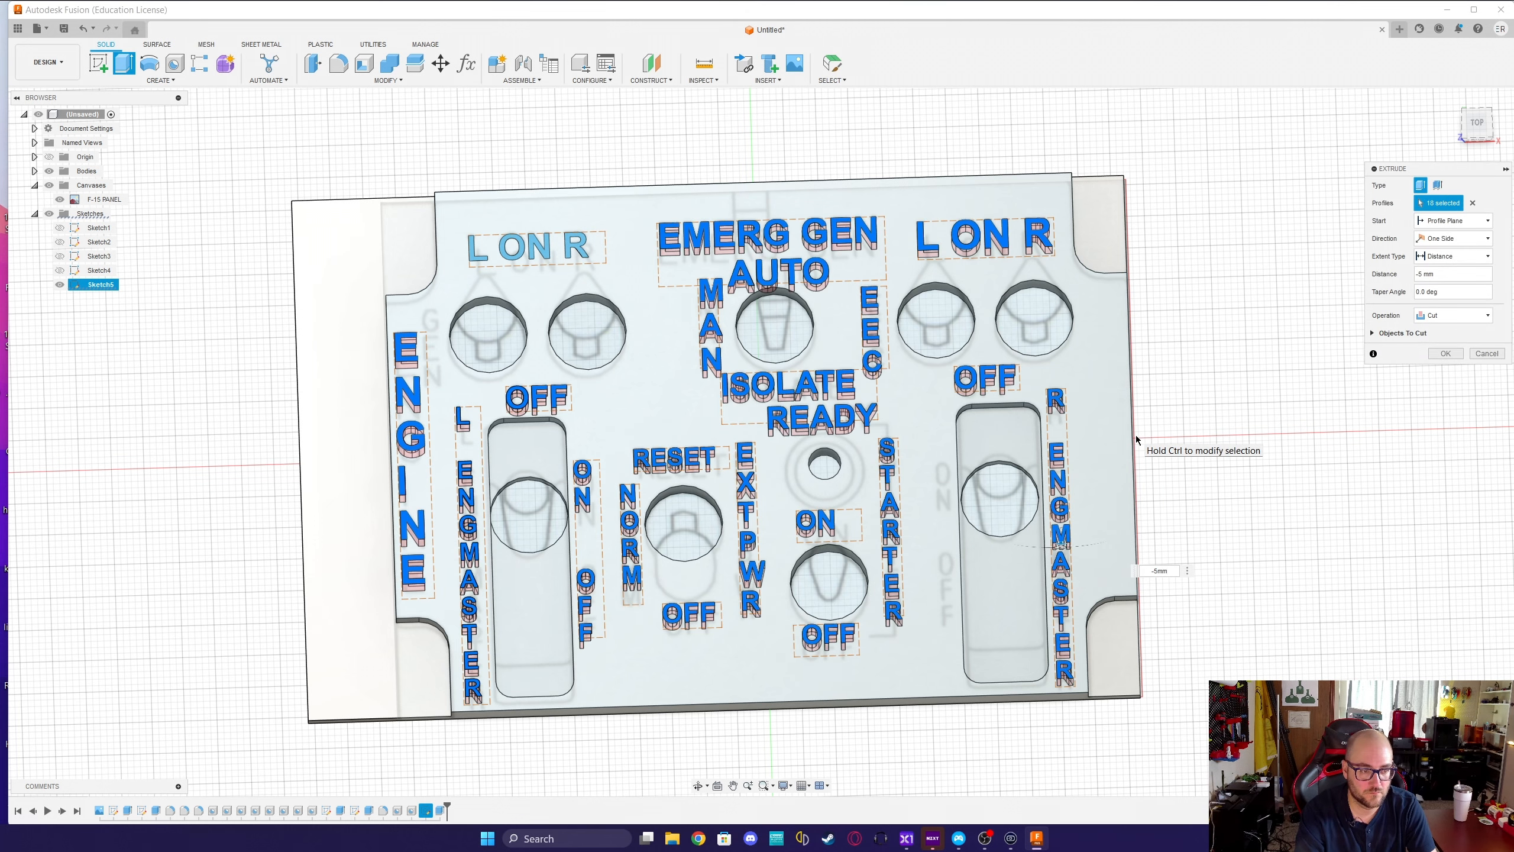
pyautogui.press('Return')
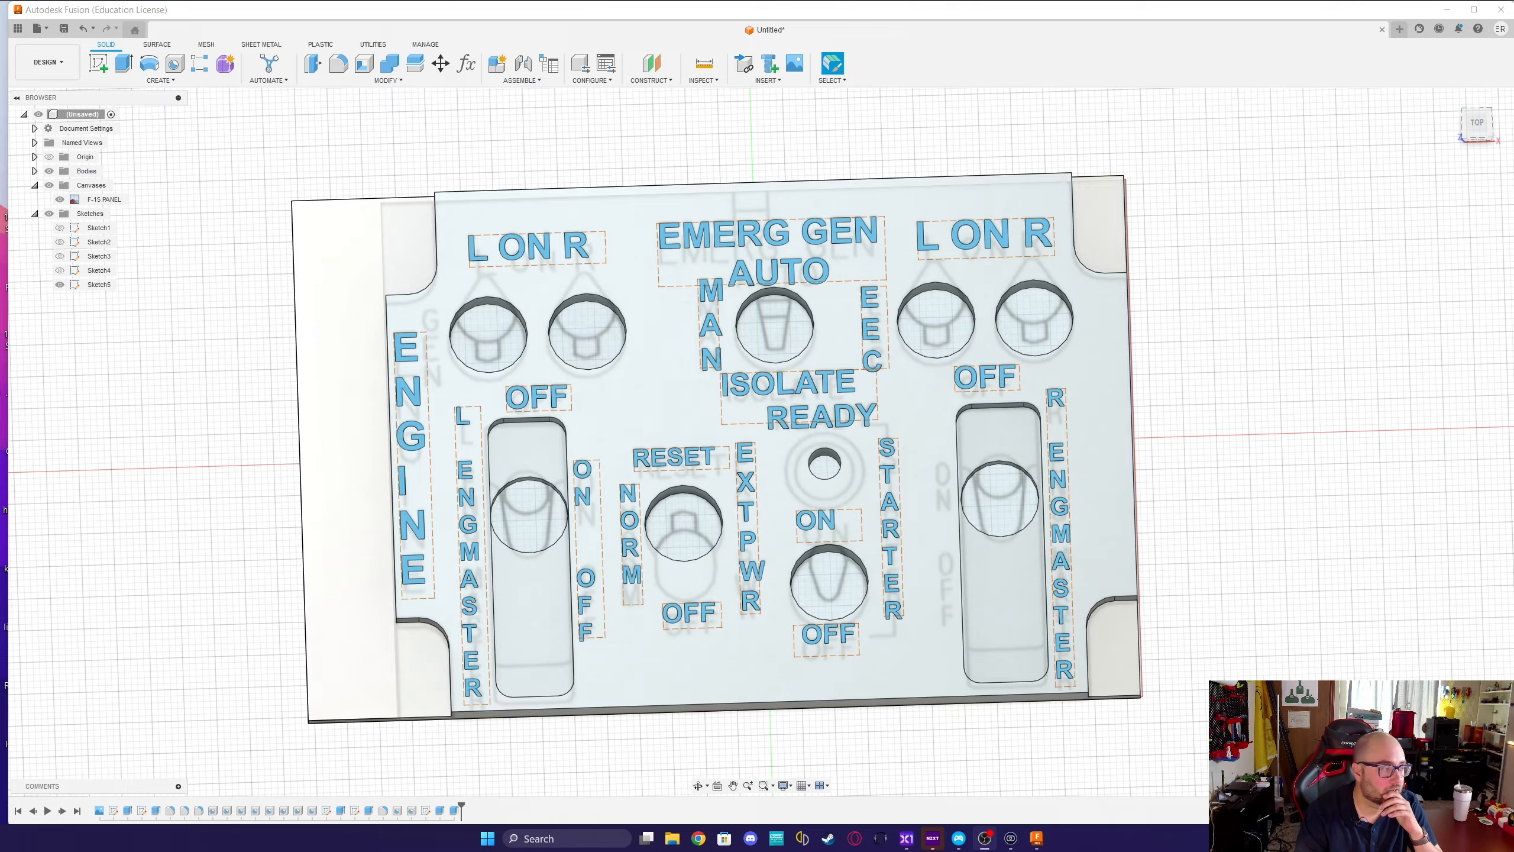
pyautogui.click(60, 285)
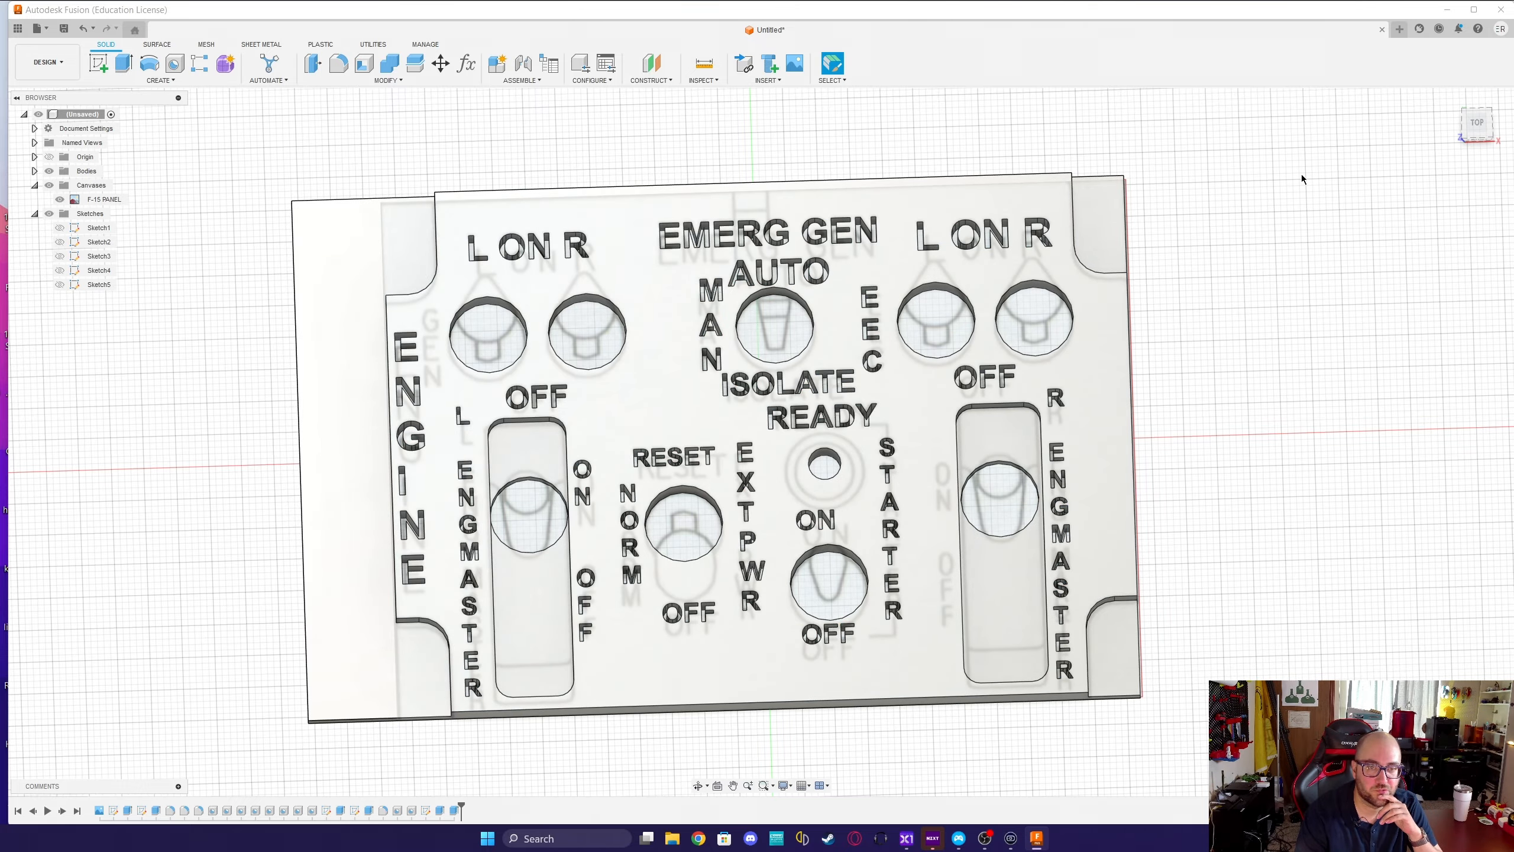
# Cut an 8 mm diameter simple hole into the recessed face near the plate's upper-left corner.
pyautogui.moveTo(762, 441)
pyautogui.keyDown('shift'); pyautogui.mouseDown(button='middle')
pyautogui.moveTo(748, 459)
pyautogui.moveTo(787, 445)
pyautogui.moveTo(769, 537)
pyautogui.moveTo(763, 419)
pyautogui.mouseUp(button='middle'); pyautogui.keyUp('shift')
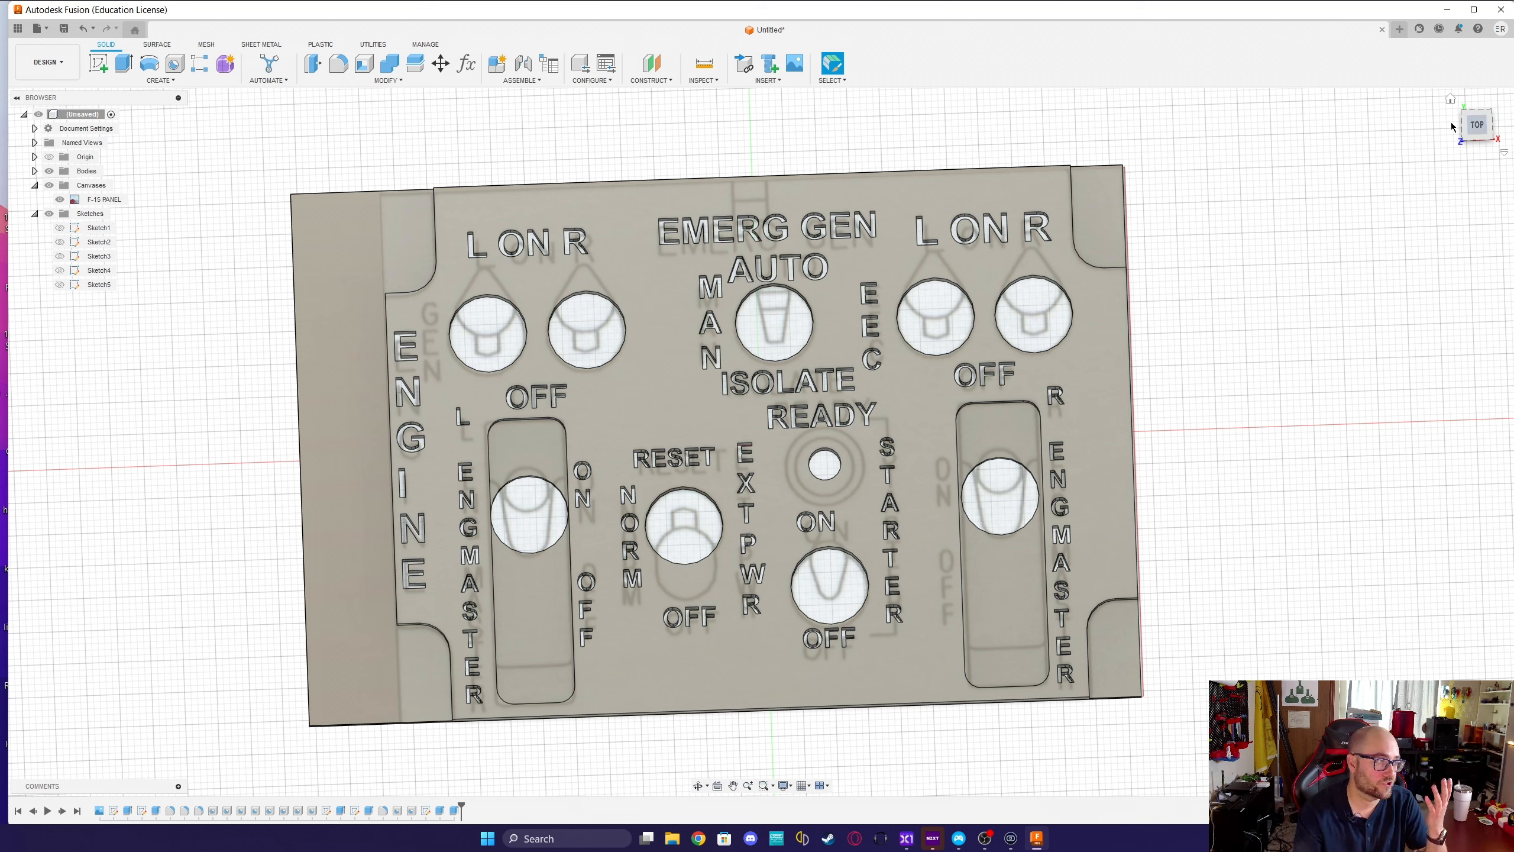
pyautogui.click(174, 64)
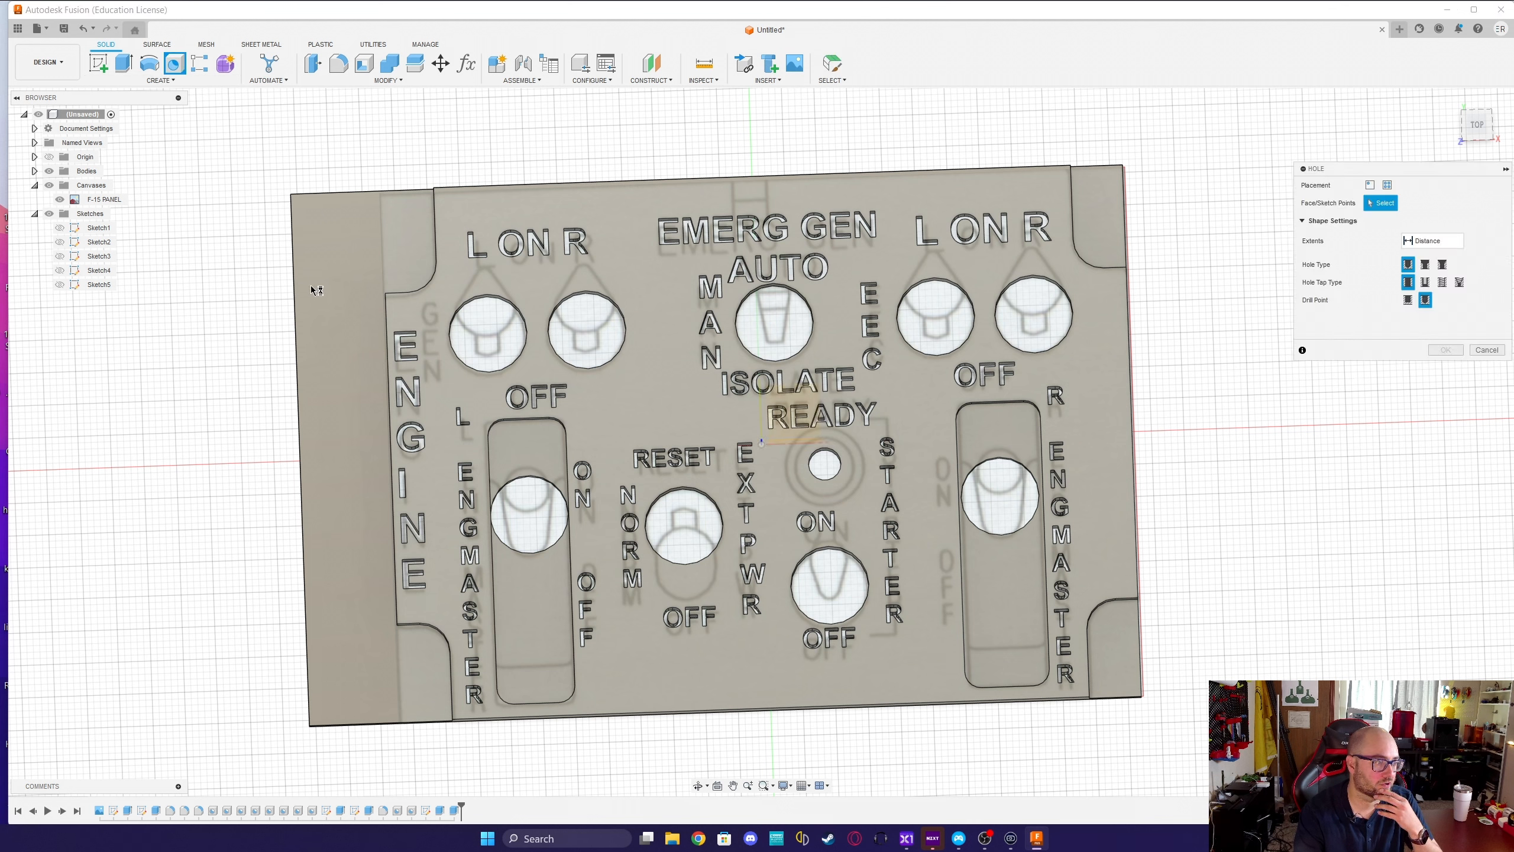
pyautogui.click(336, 244)
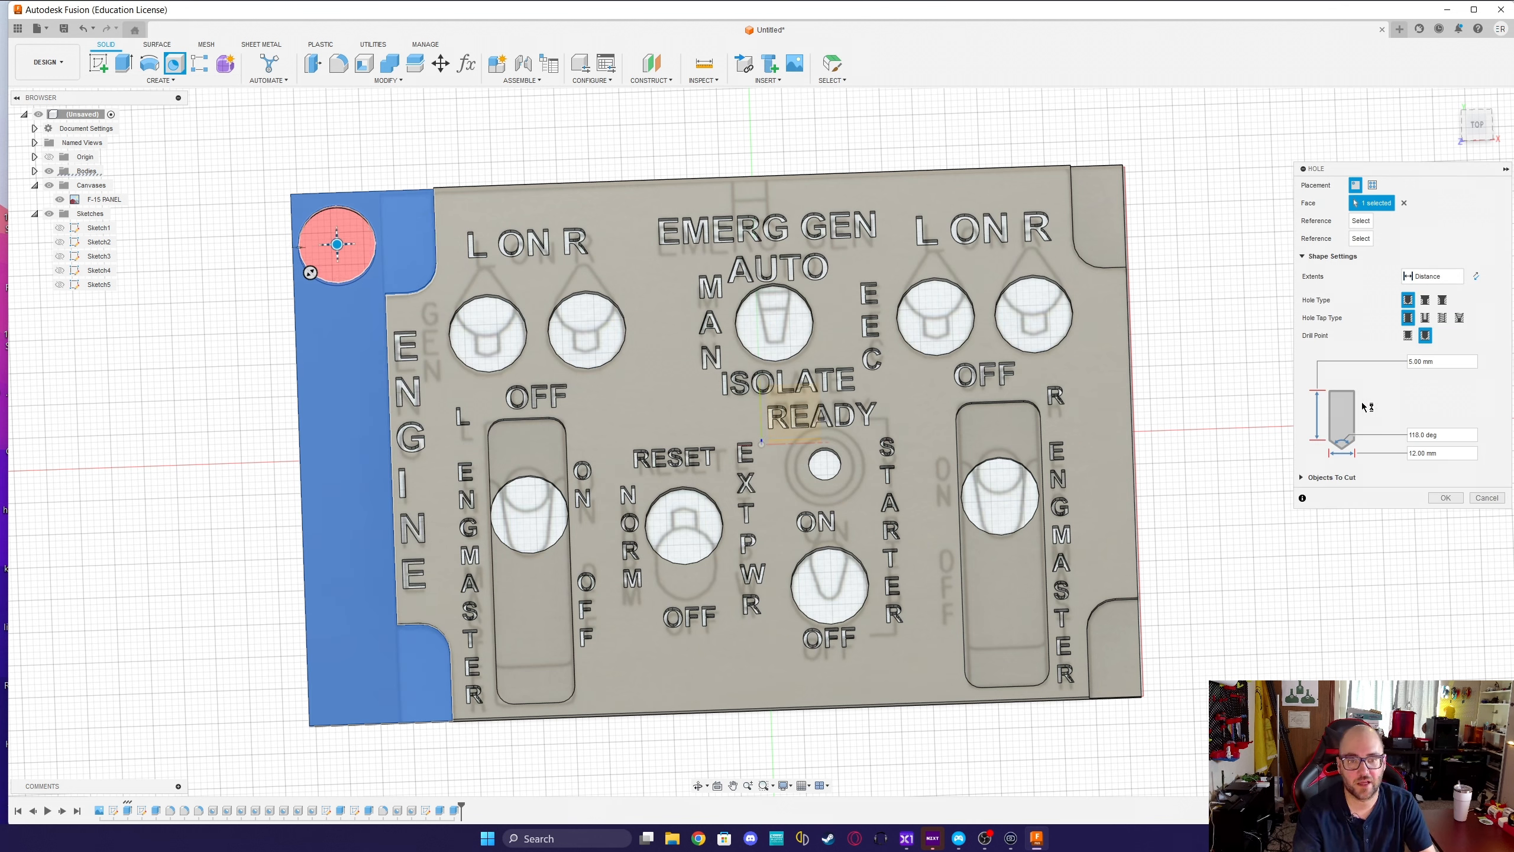
pyautogui.click(1324, 459)
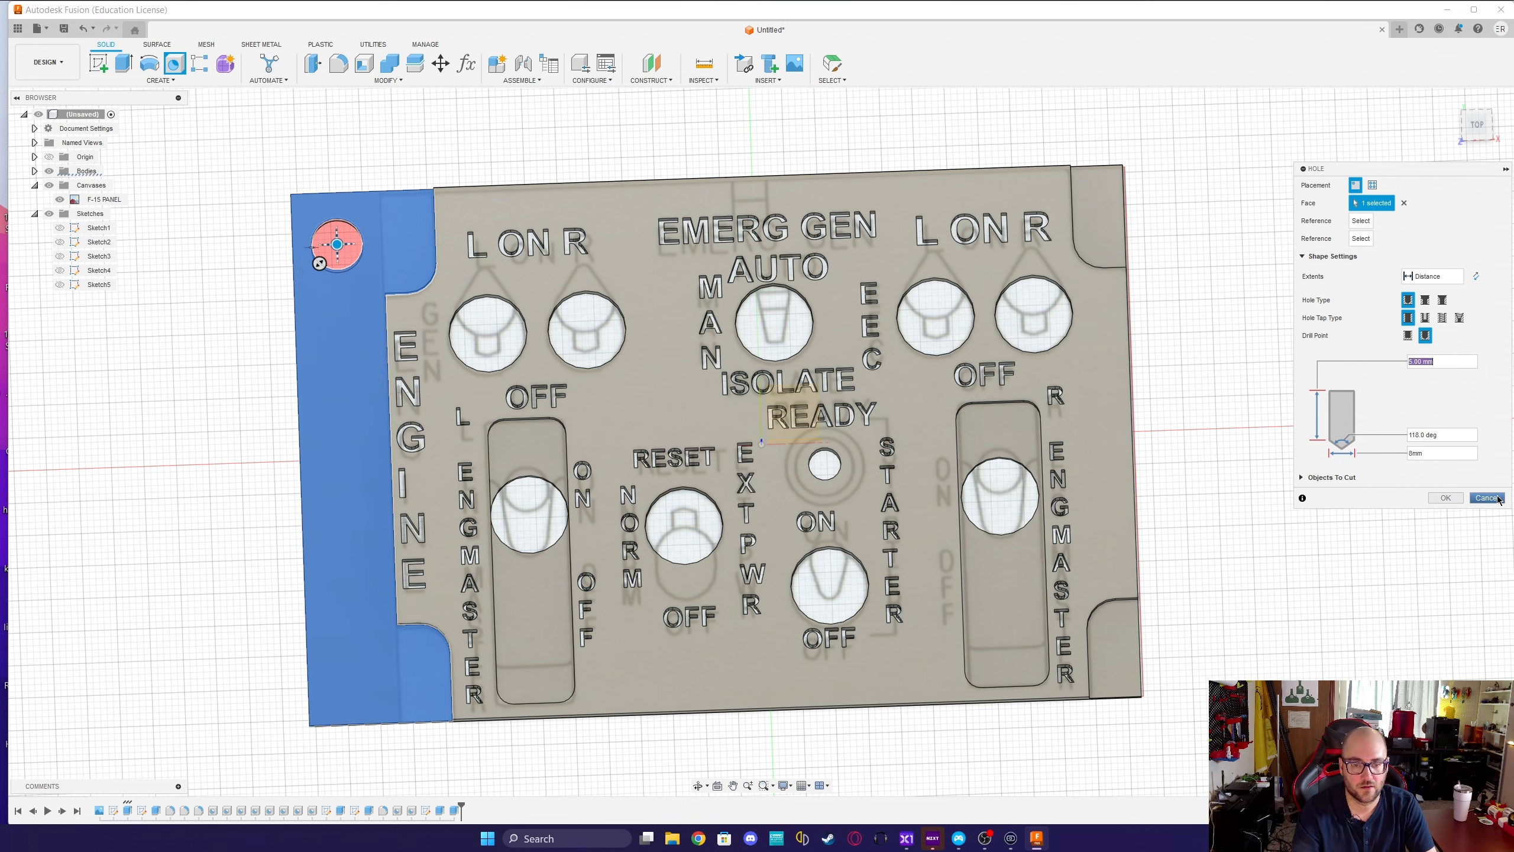
pyautogui.click(1446, 498)
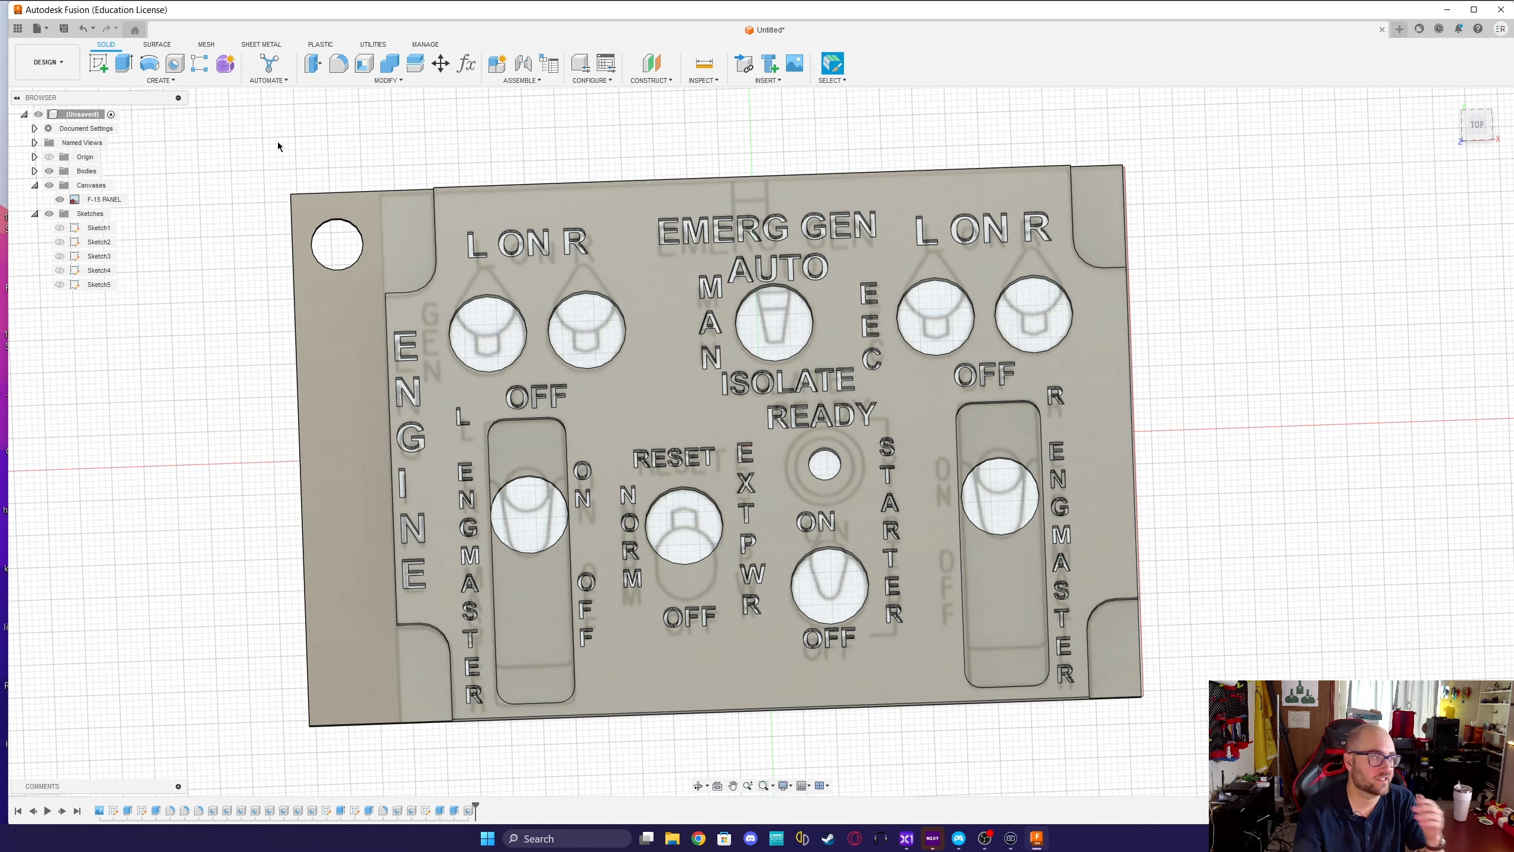
# Save the design as "F-15 Panel" in the Admin Project.
pyautogui.click(63, 29)
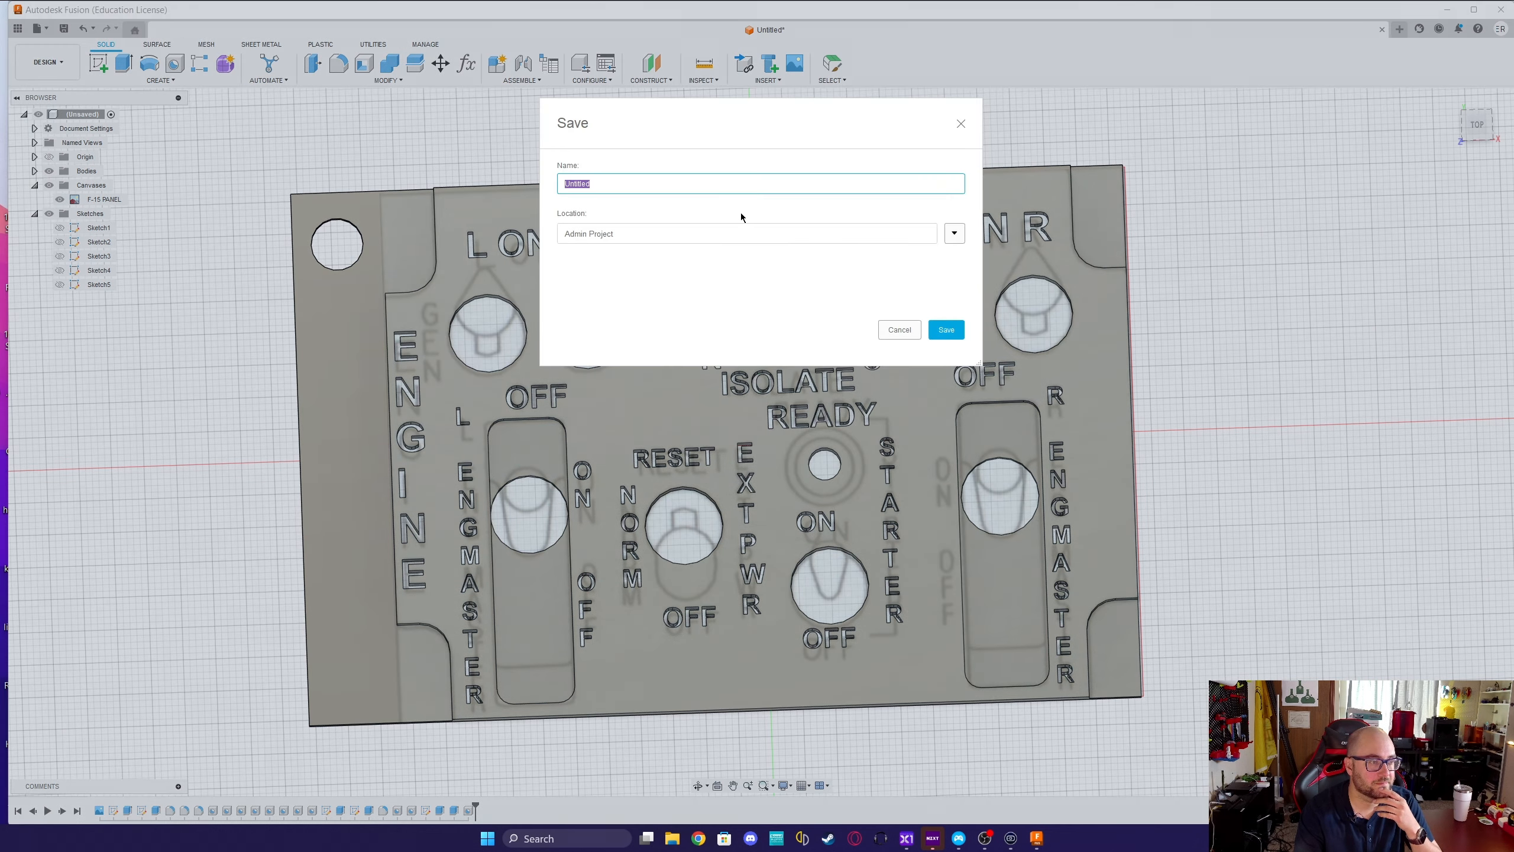
pyautogui.write('F-15 Panel')
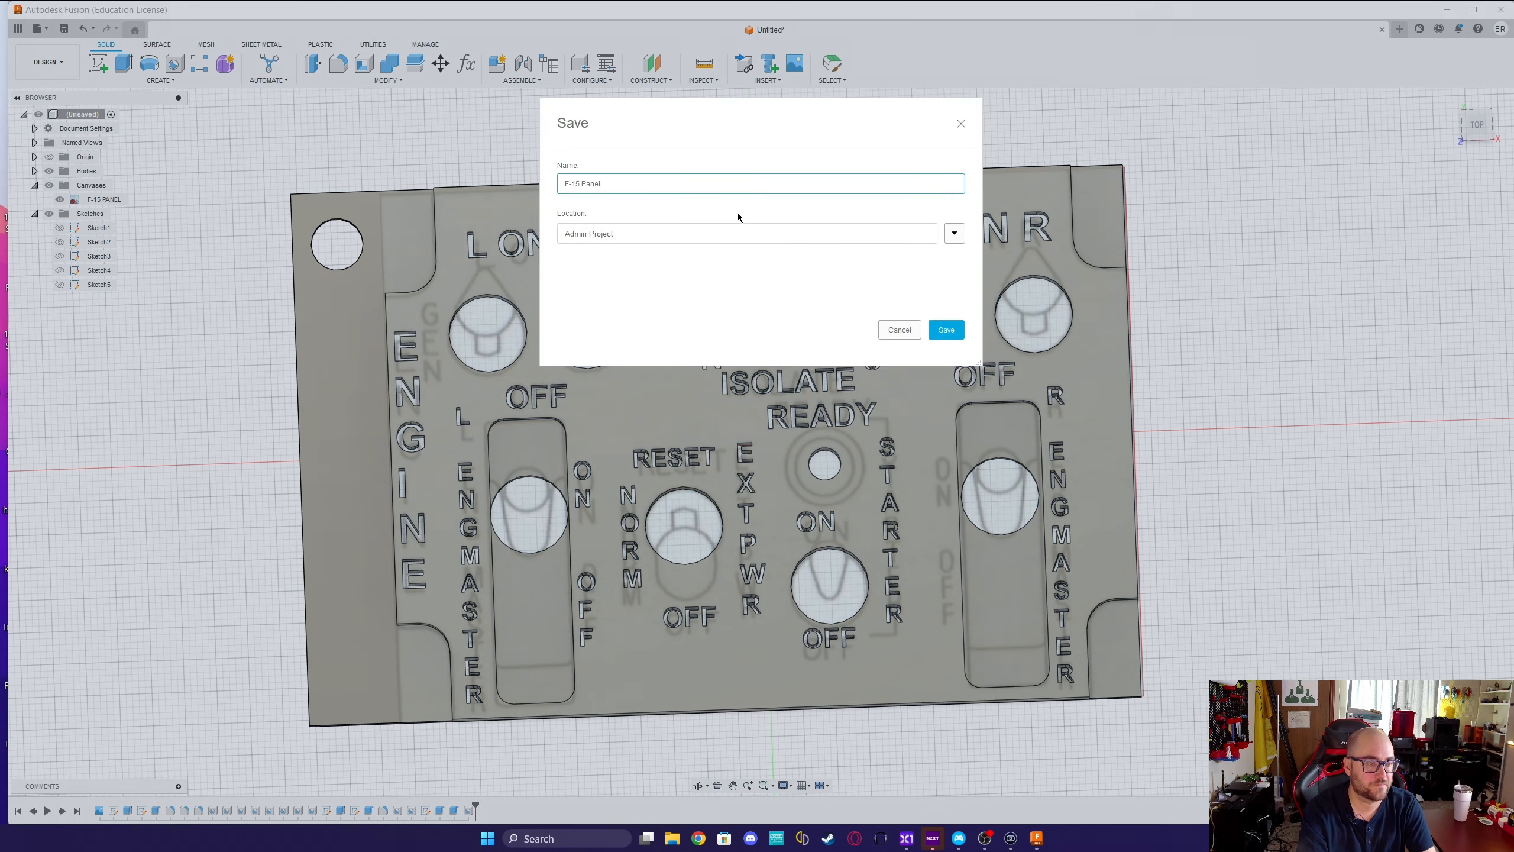
pyautogui.press('Return')
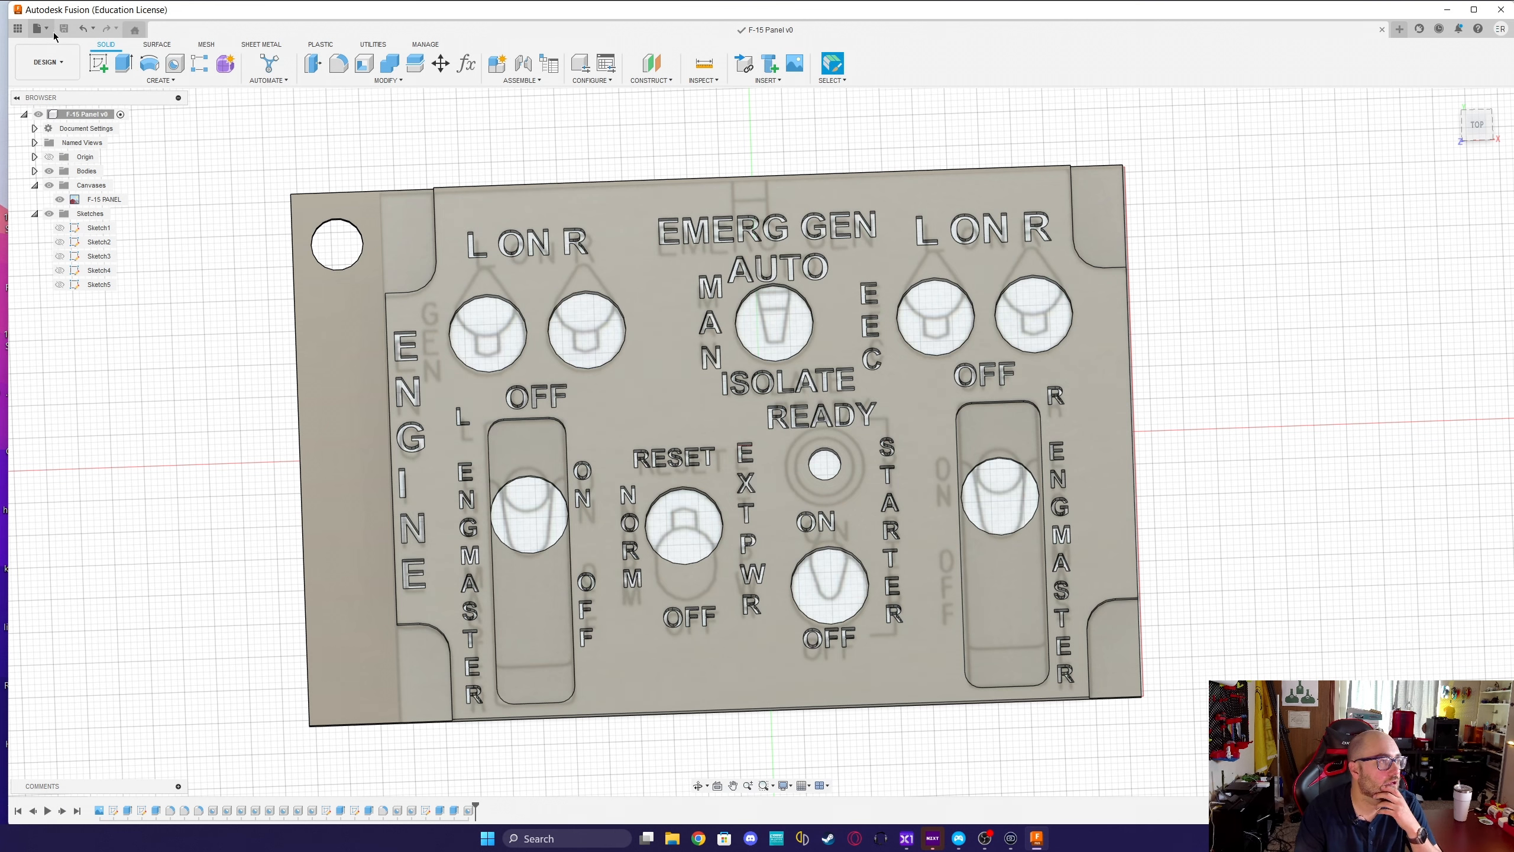
# Export the design as the STL file "F-15 Panel v1" to the Desktop folder.
pyautogui.click(45, 28)
pyautogui.click(66, 182)
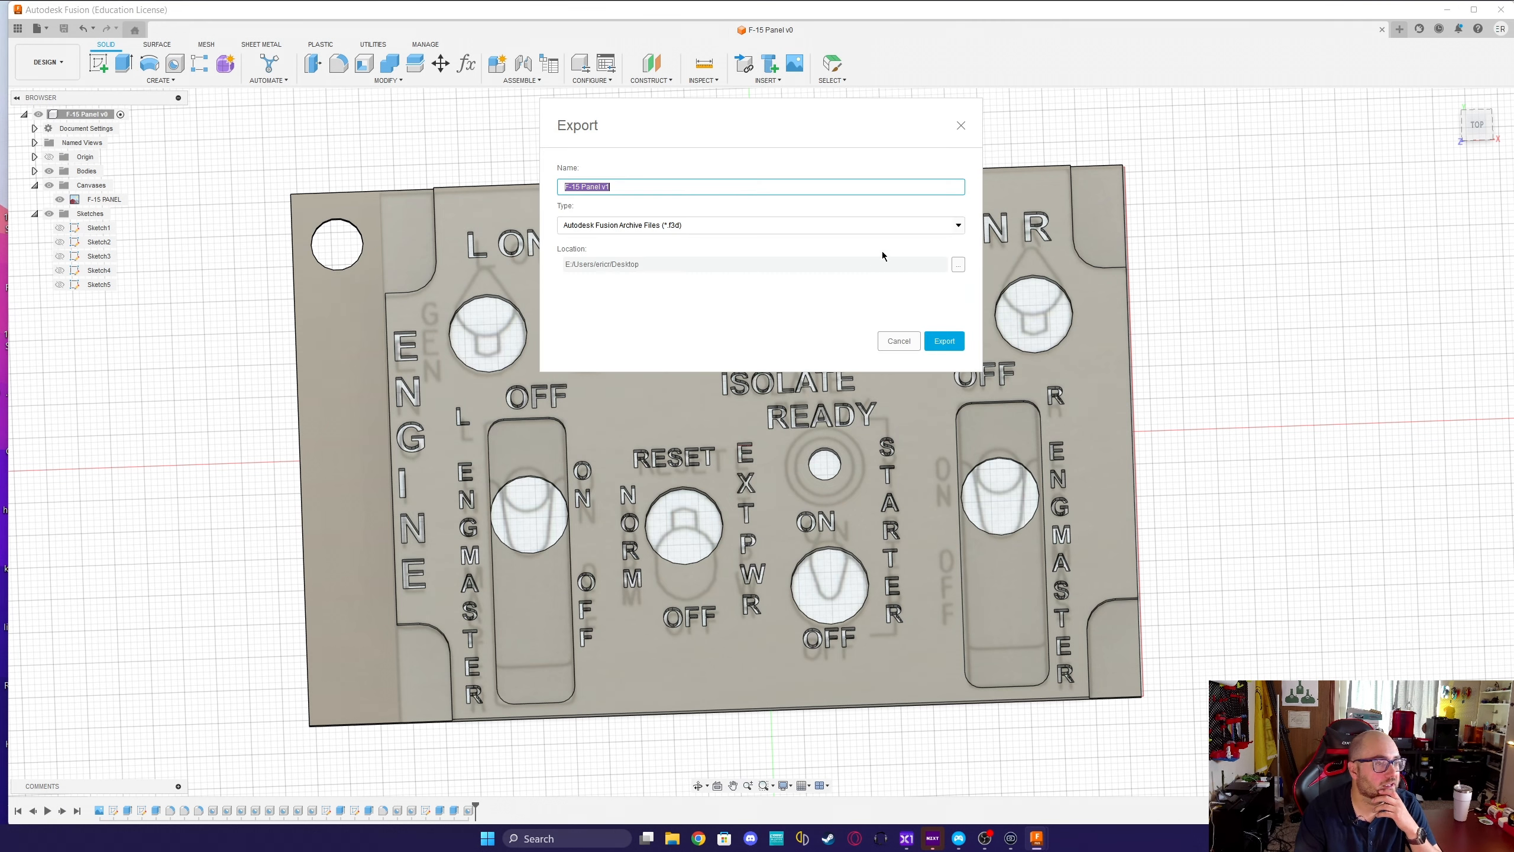
pyautogui.click(744, 233)
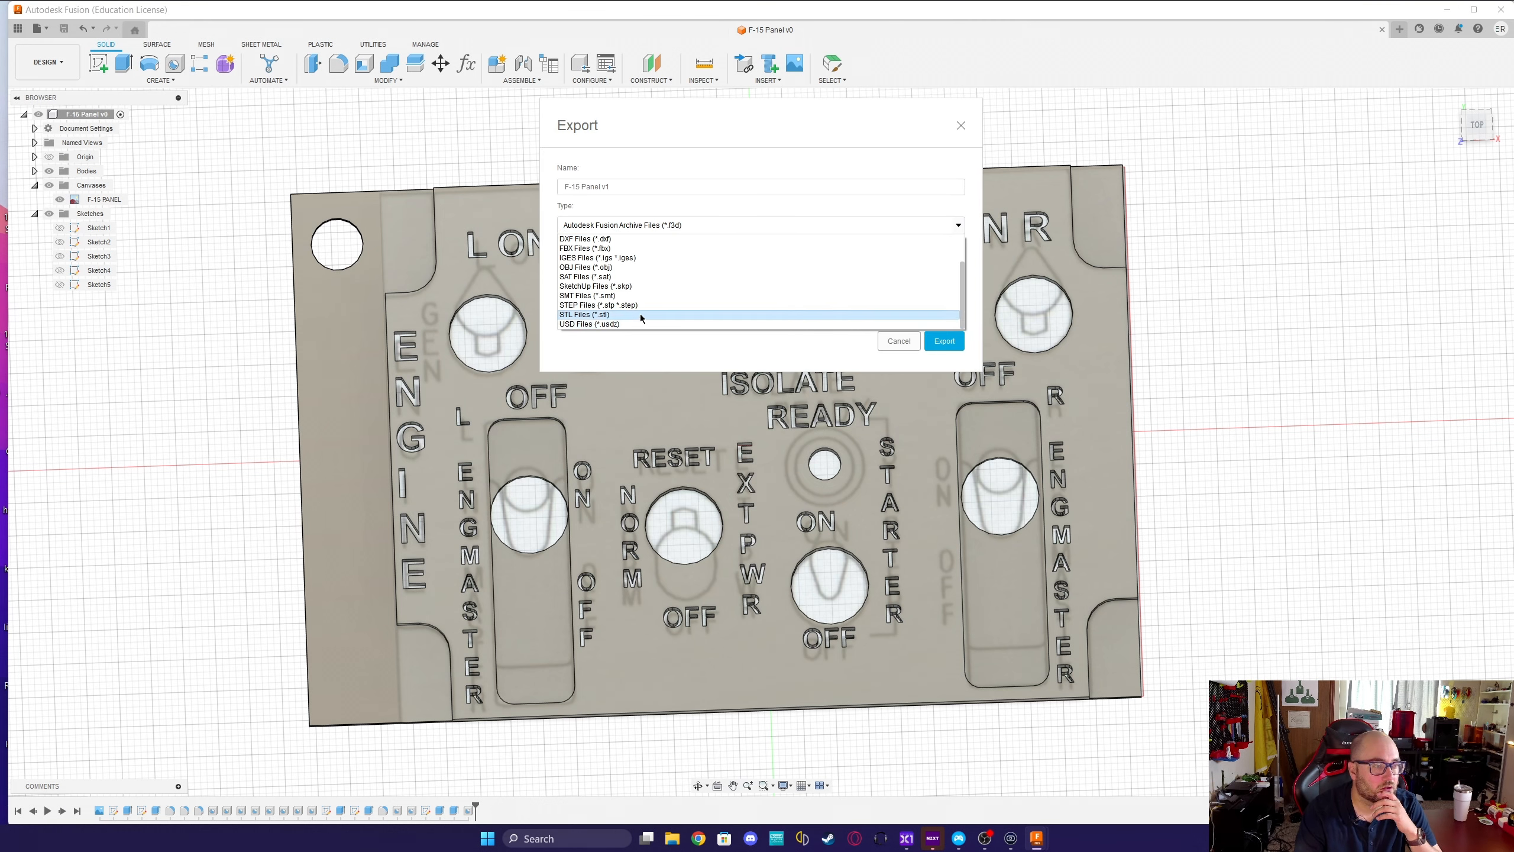
pyautogui.click(649, 314)
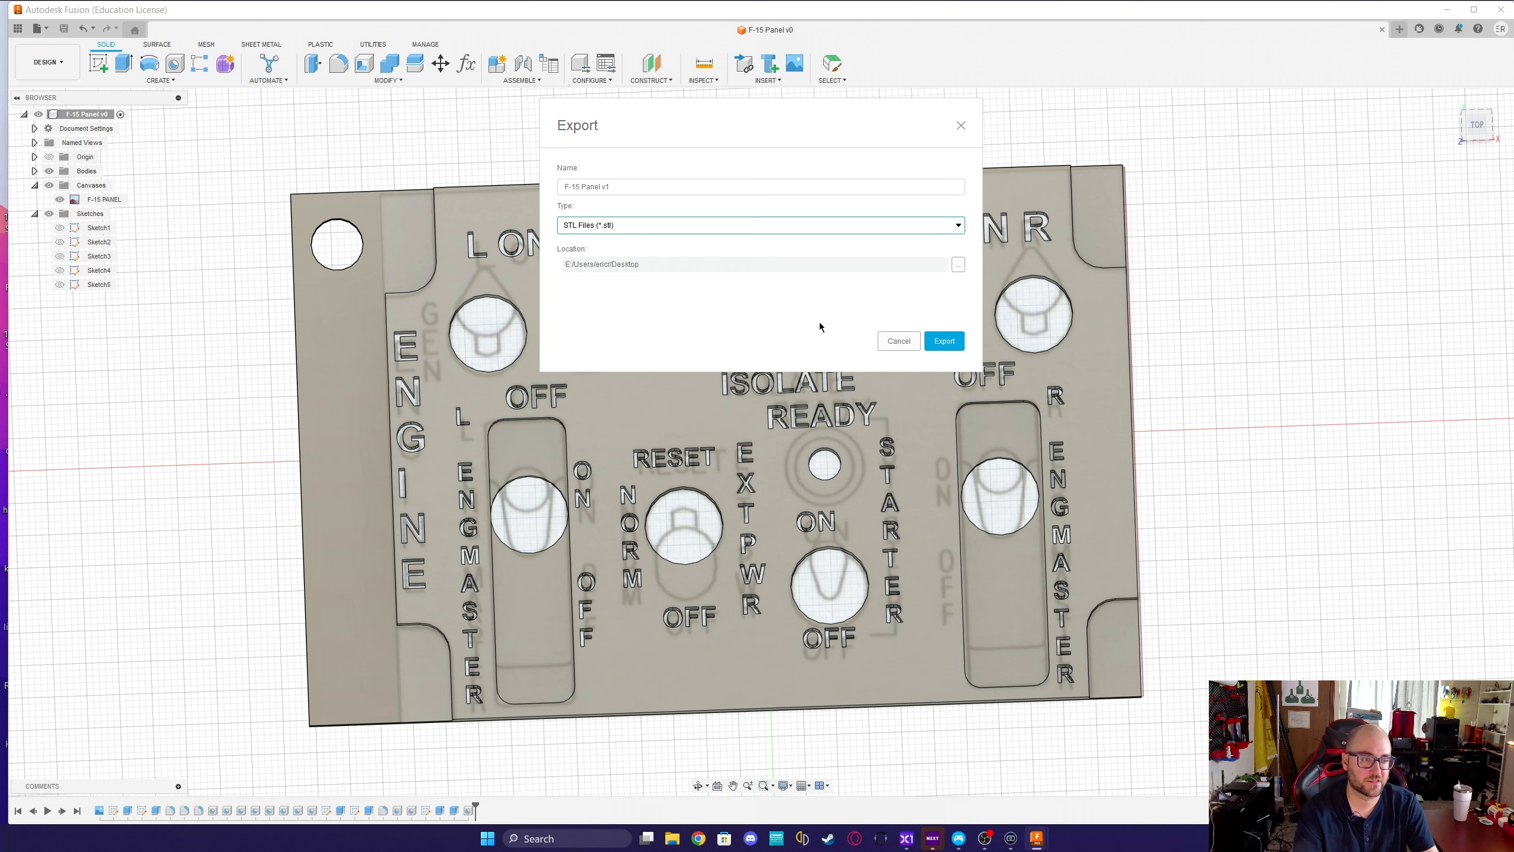
pyautogui.click(948, 340)
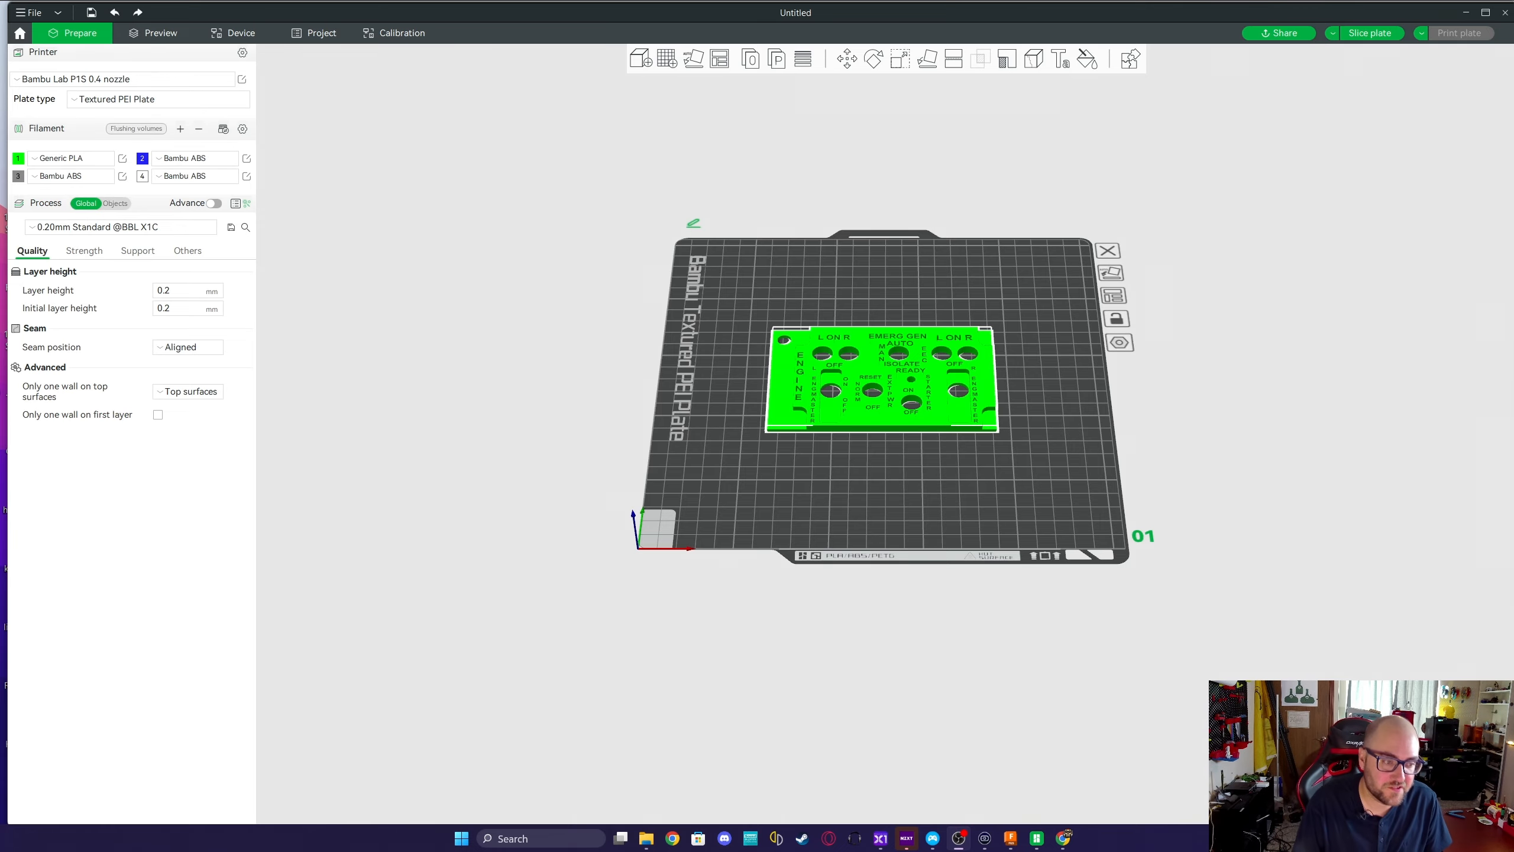
# In Bambu Studio, inspect the imported panel and slice the plate with the 0.20mm Standard profile.
pyautogui.scroll(3, 987, 412)
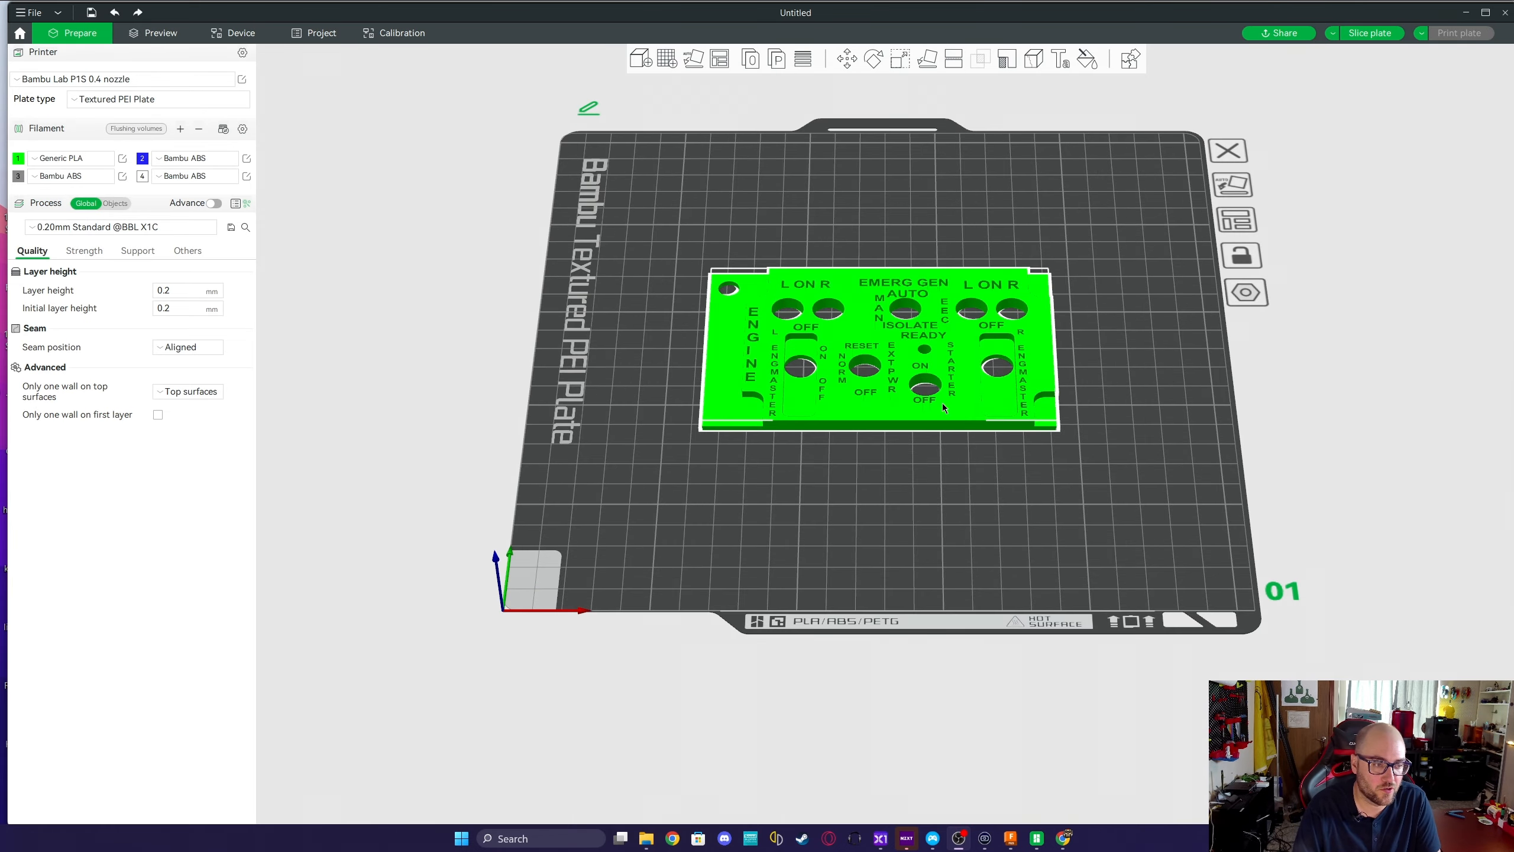
pyautogui.scroll(2, 1115, 405)
pyautogui.moveTo(1160, 411); pyautogui.dragTo(1151, 536, button='middle')
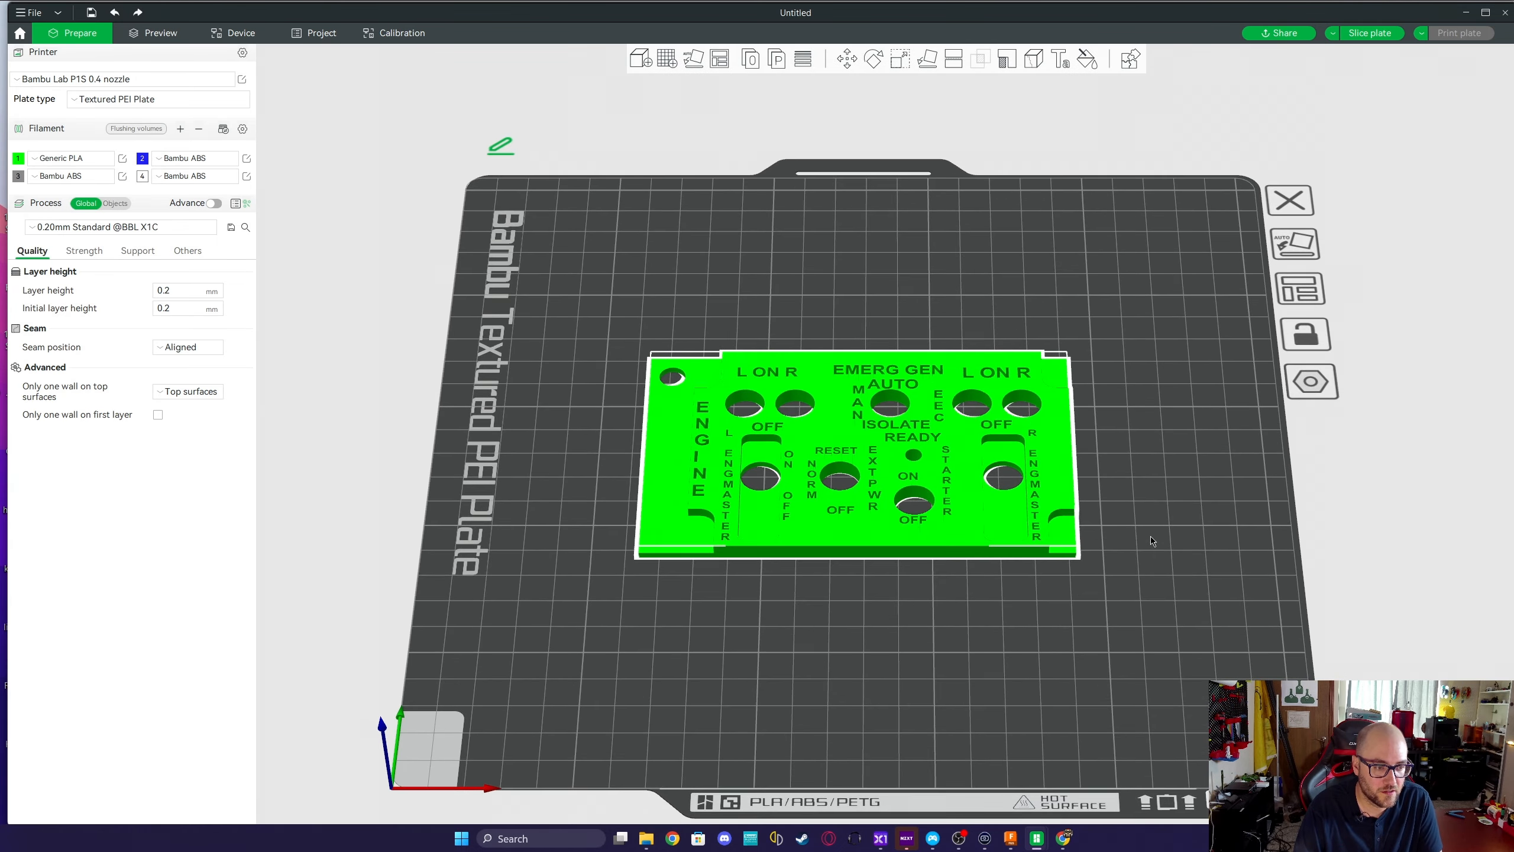
pyautogui.scroll(2, 1070, 563)
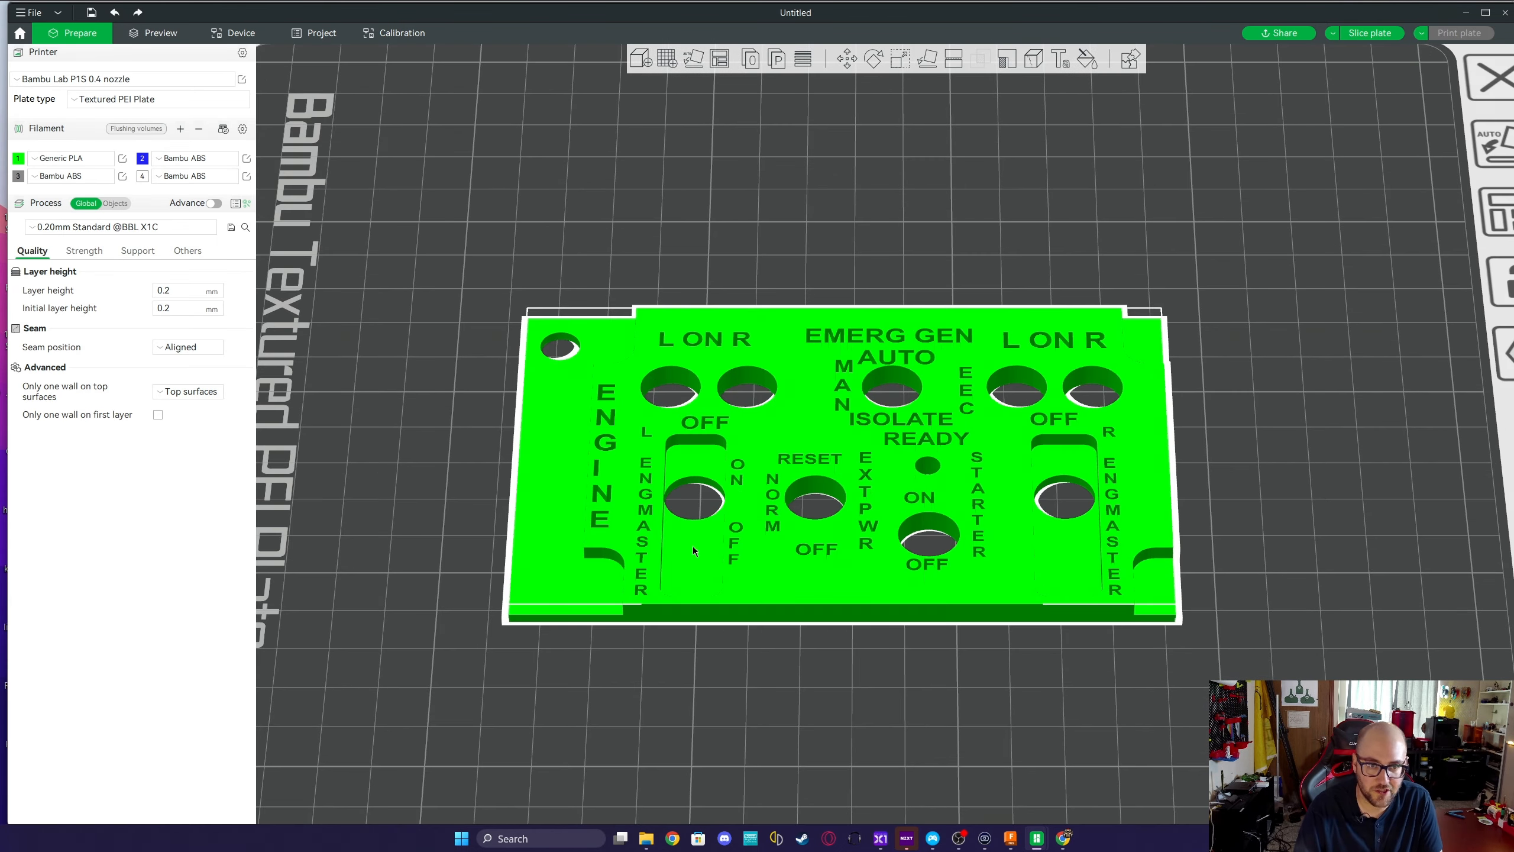
pyautogui.click(1364, 33)
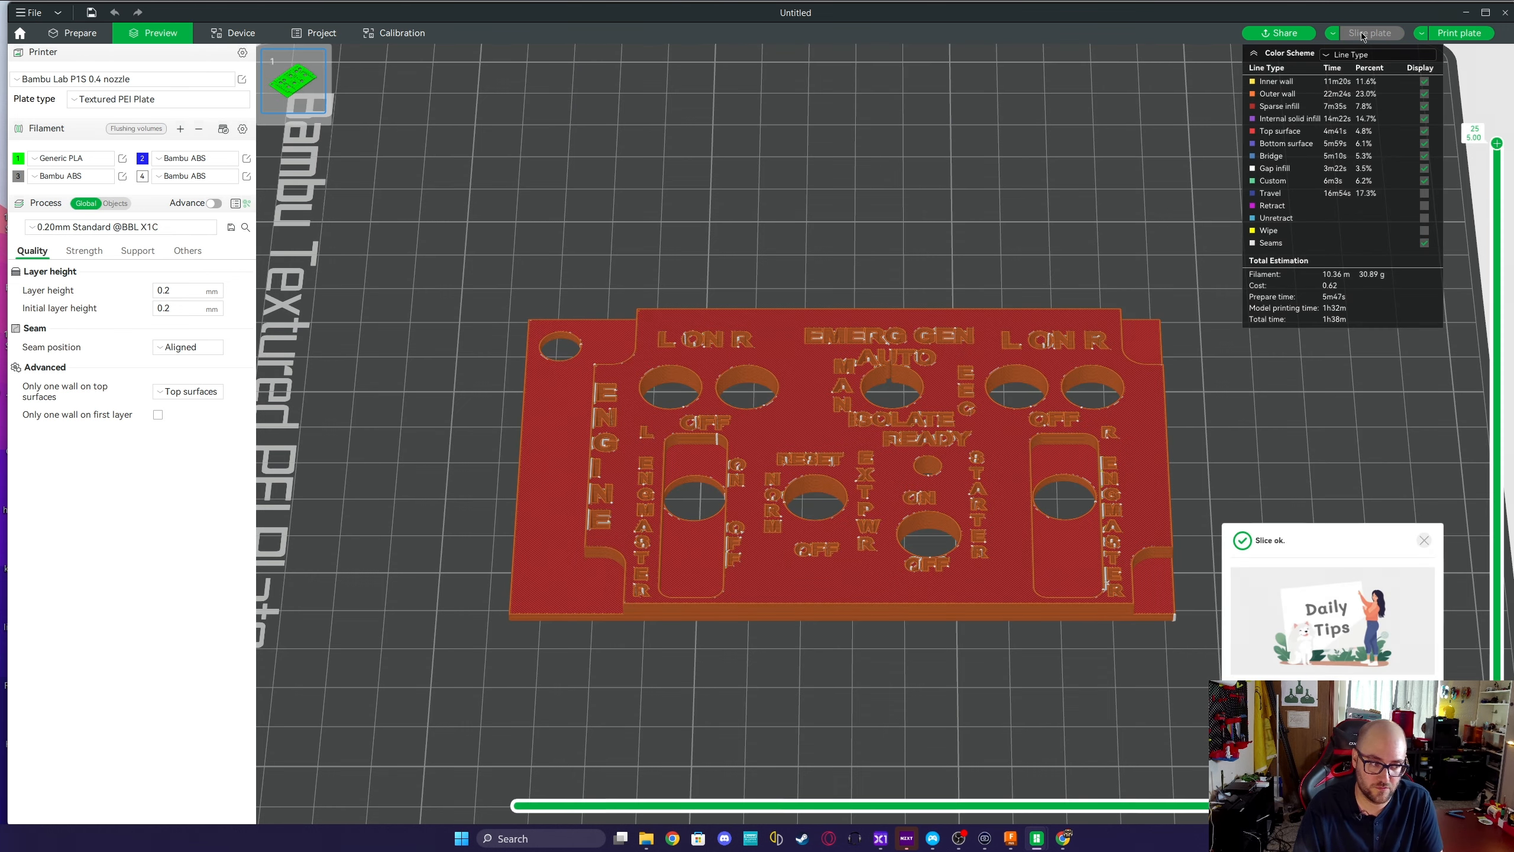
# Set both the layer height and the initial layer height to 0.12 mm and reslice the plate.
pyautogui.doubleClick(176, 291)
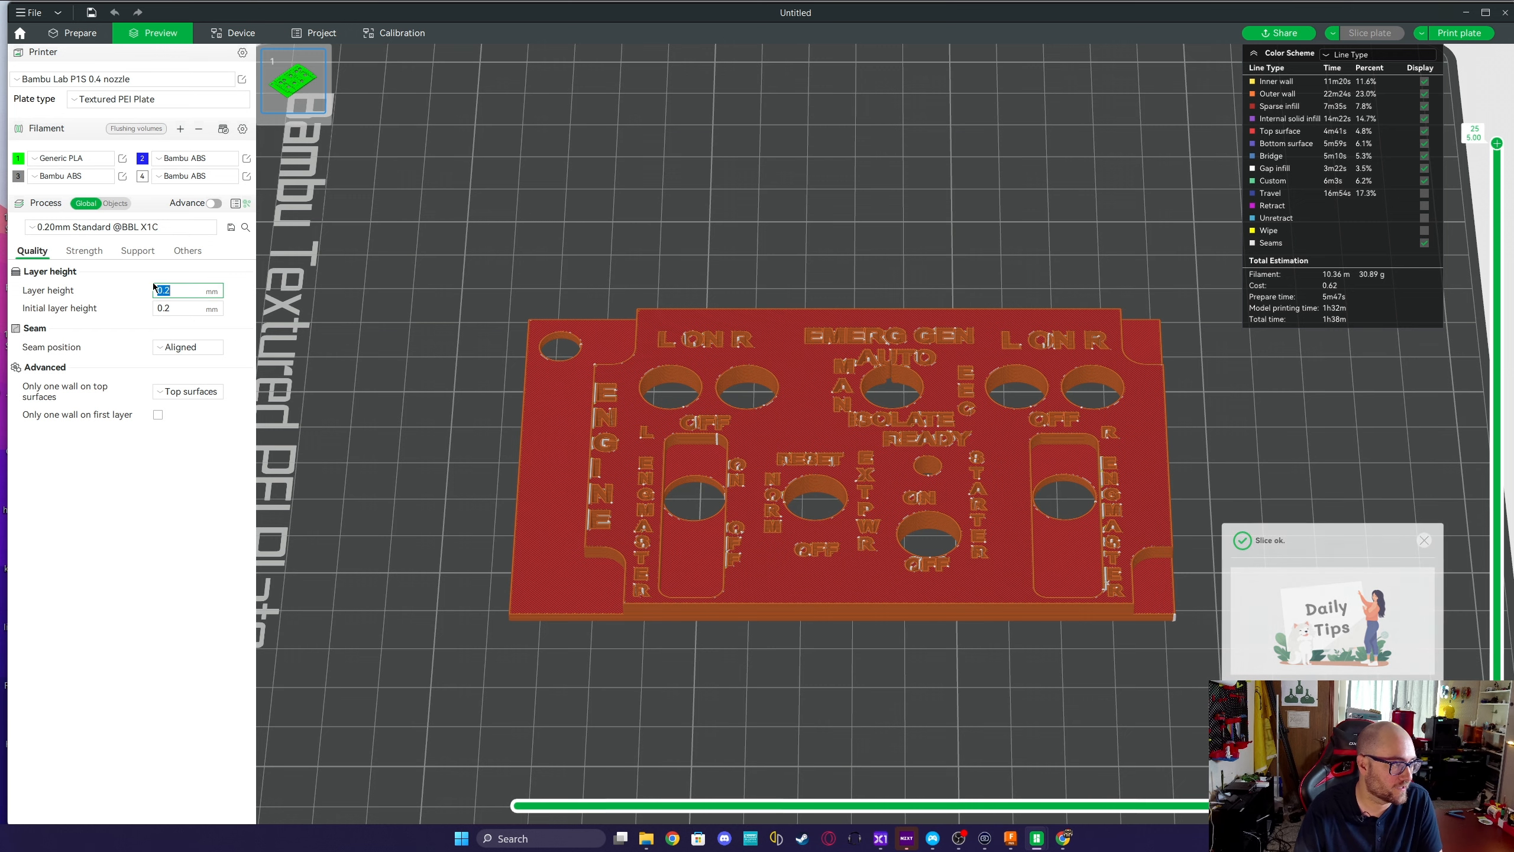
pyautogui.write('0')
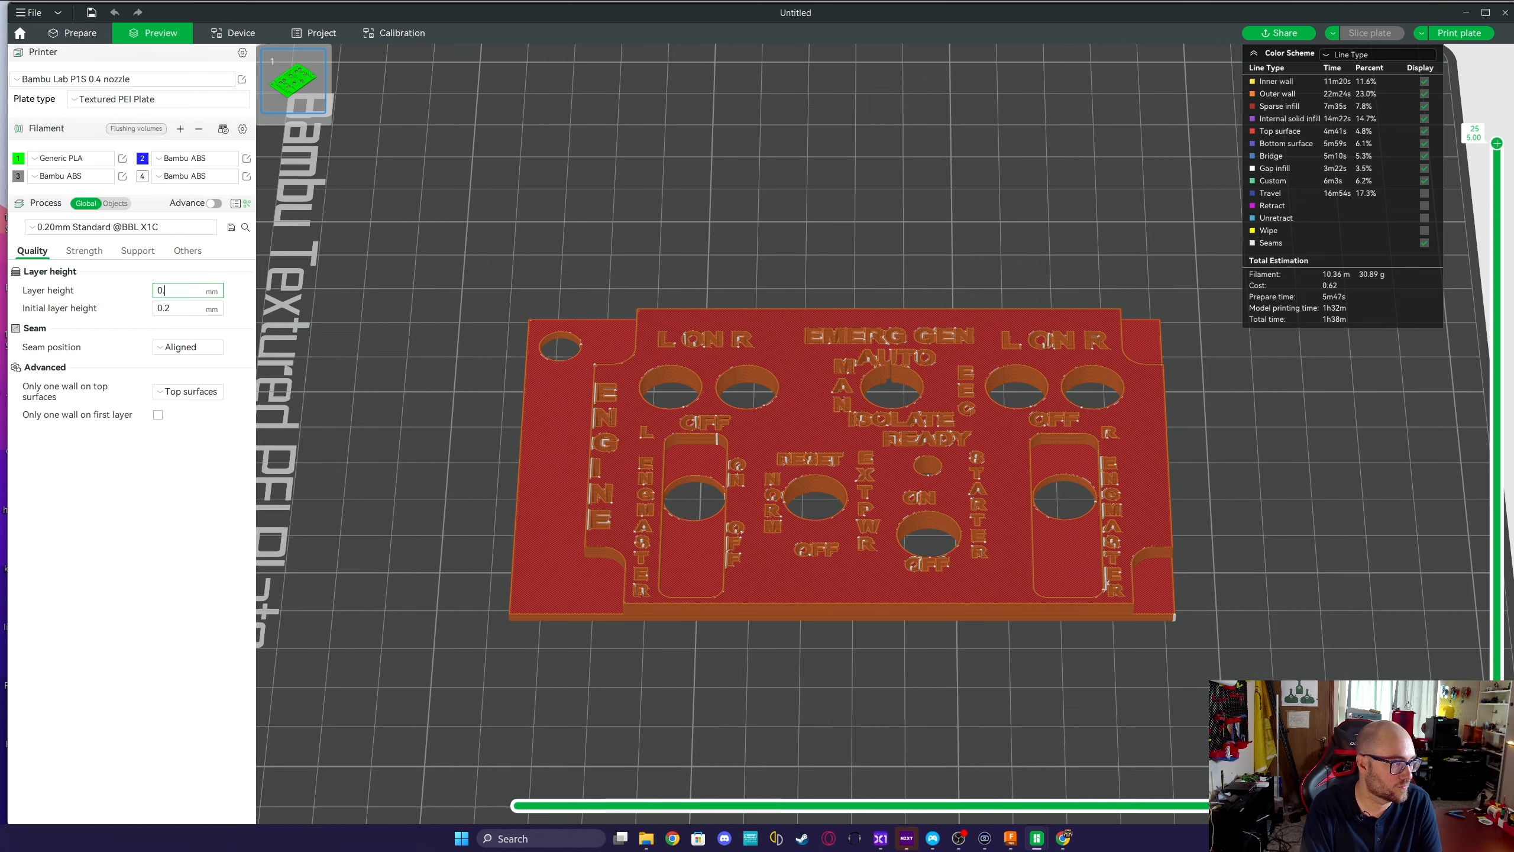
pyautogui.write('.12')
pyautogui.press('Tab')
pyautogui.write('0')
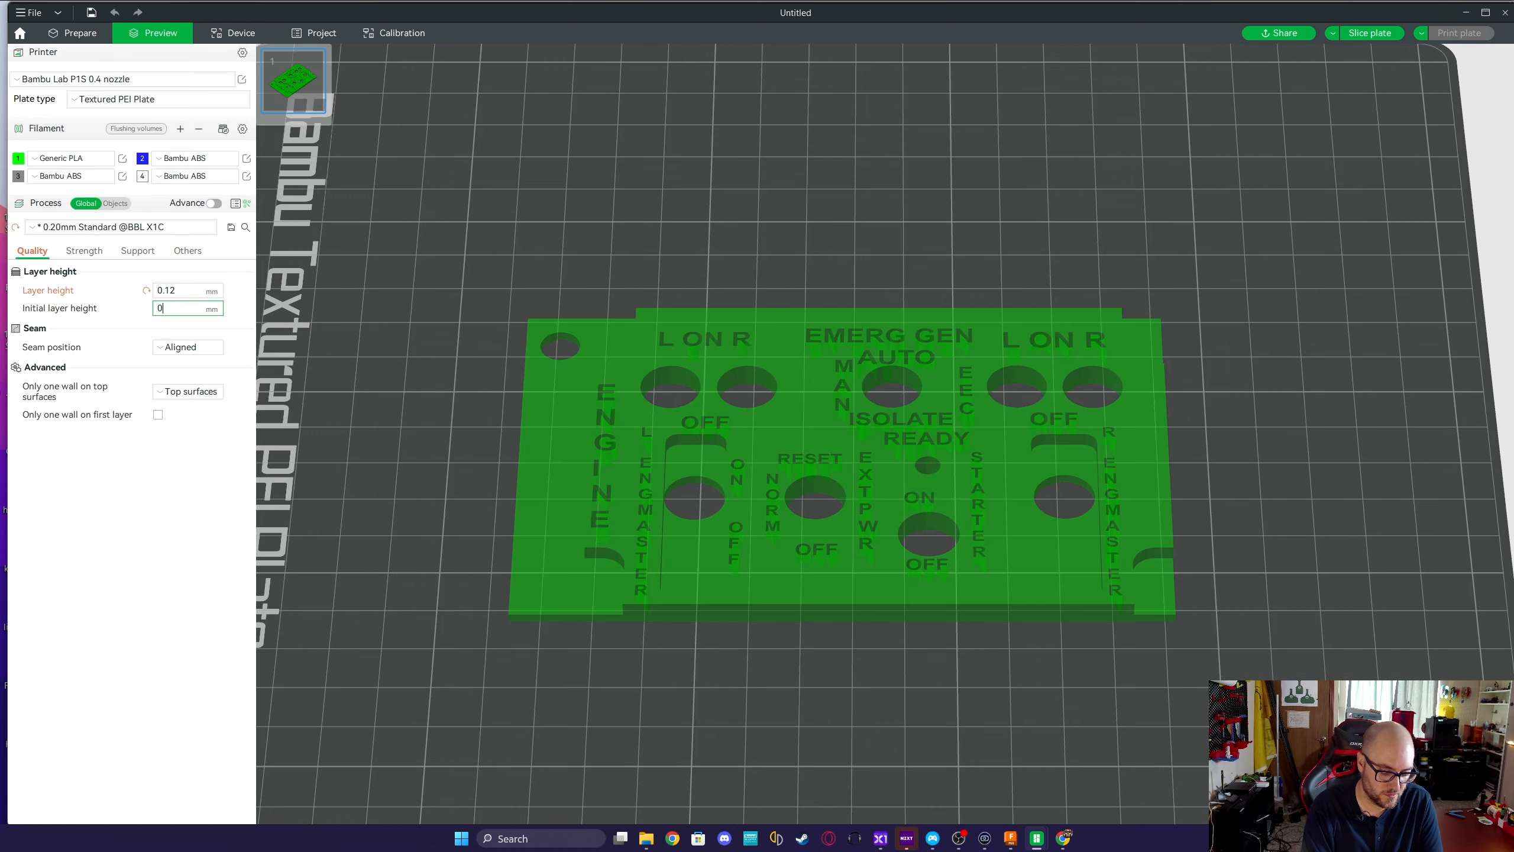
pyautogui.press('Tab')
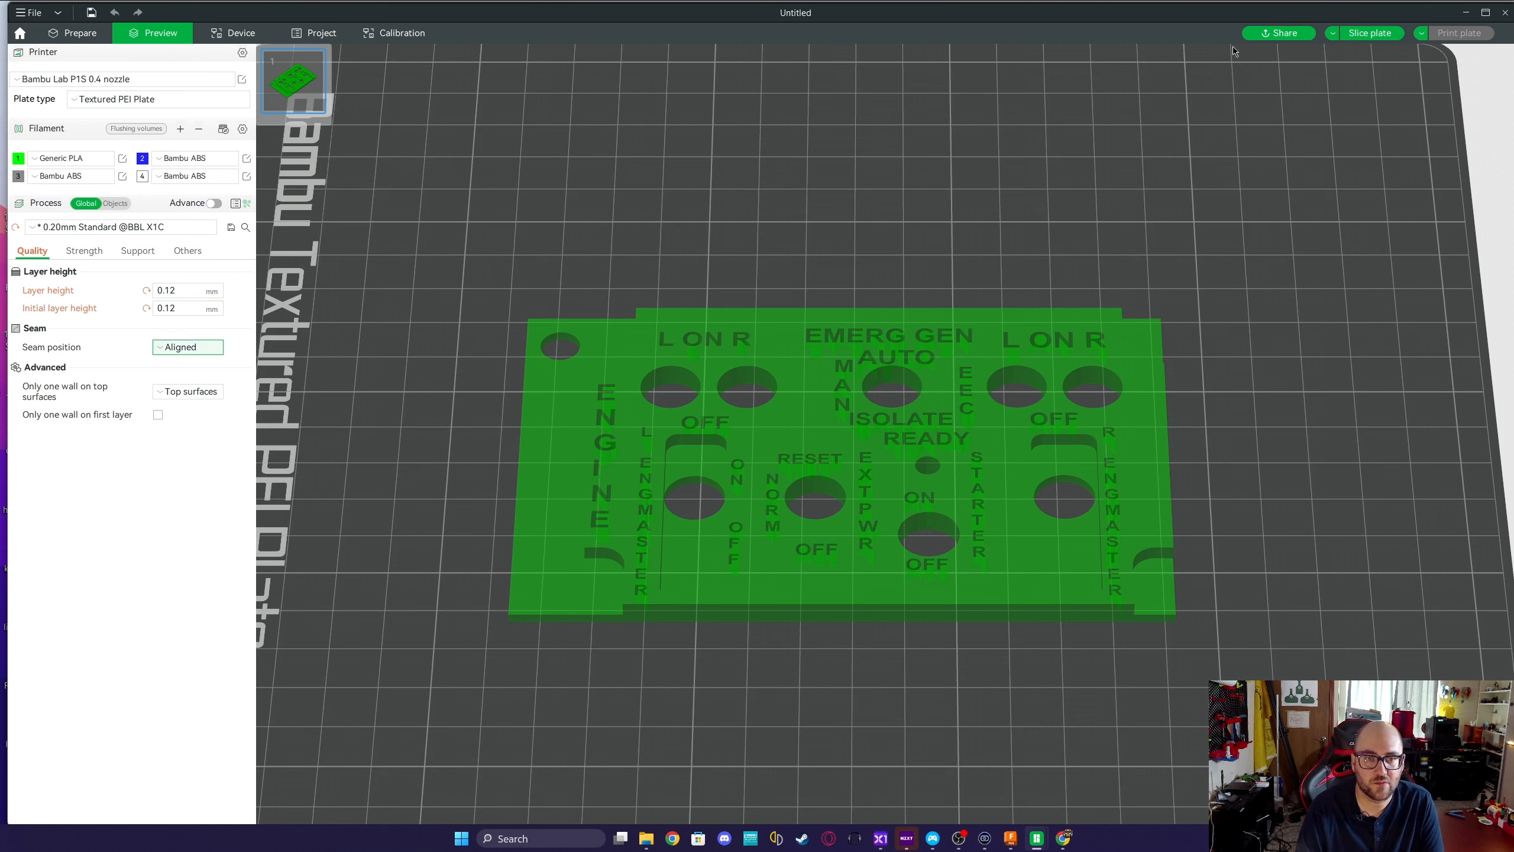
pyautogui.click(1371, 33)
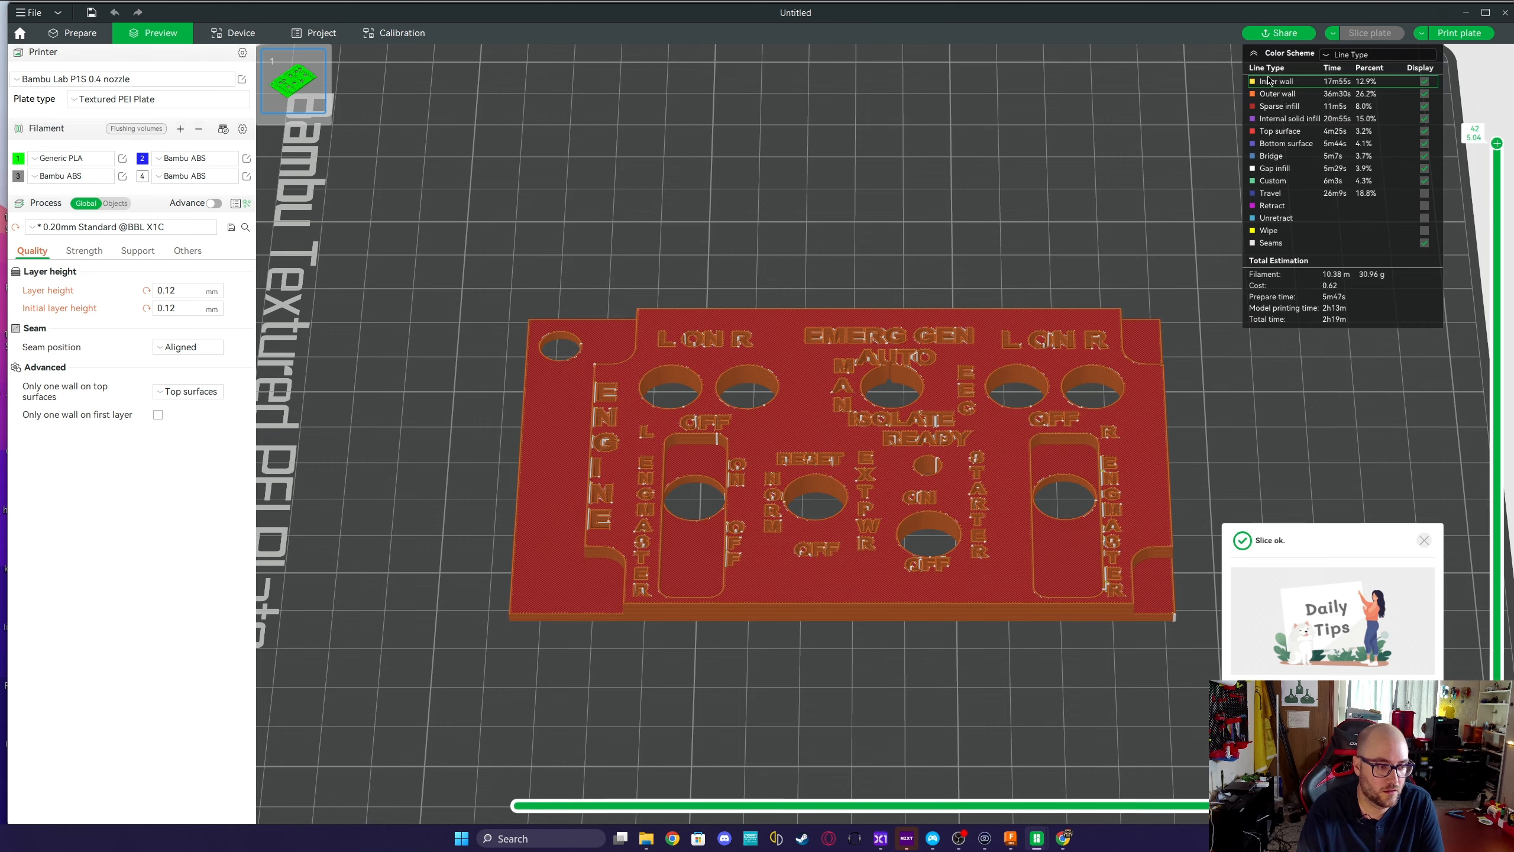
pyautogui.scroll(2, 1099, 690)
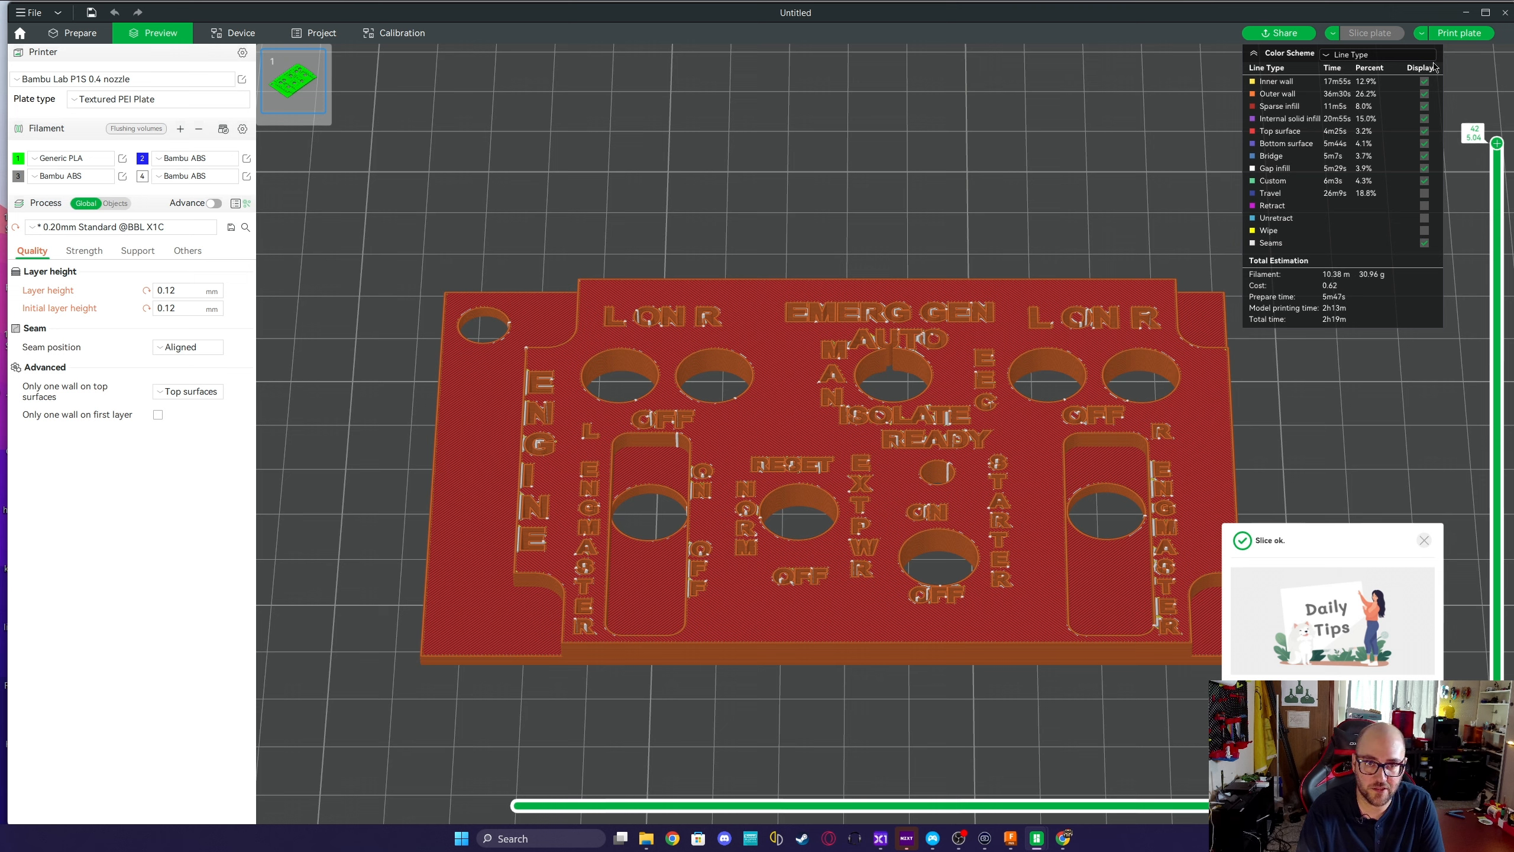
pyautogui.click(1448, 32)
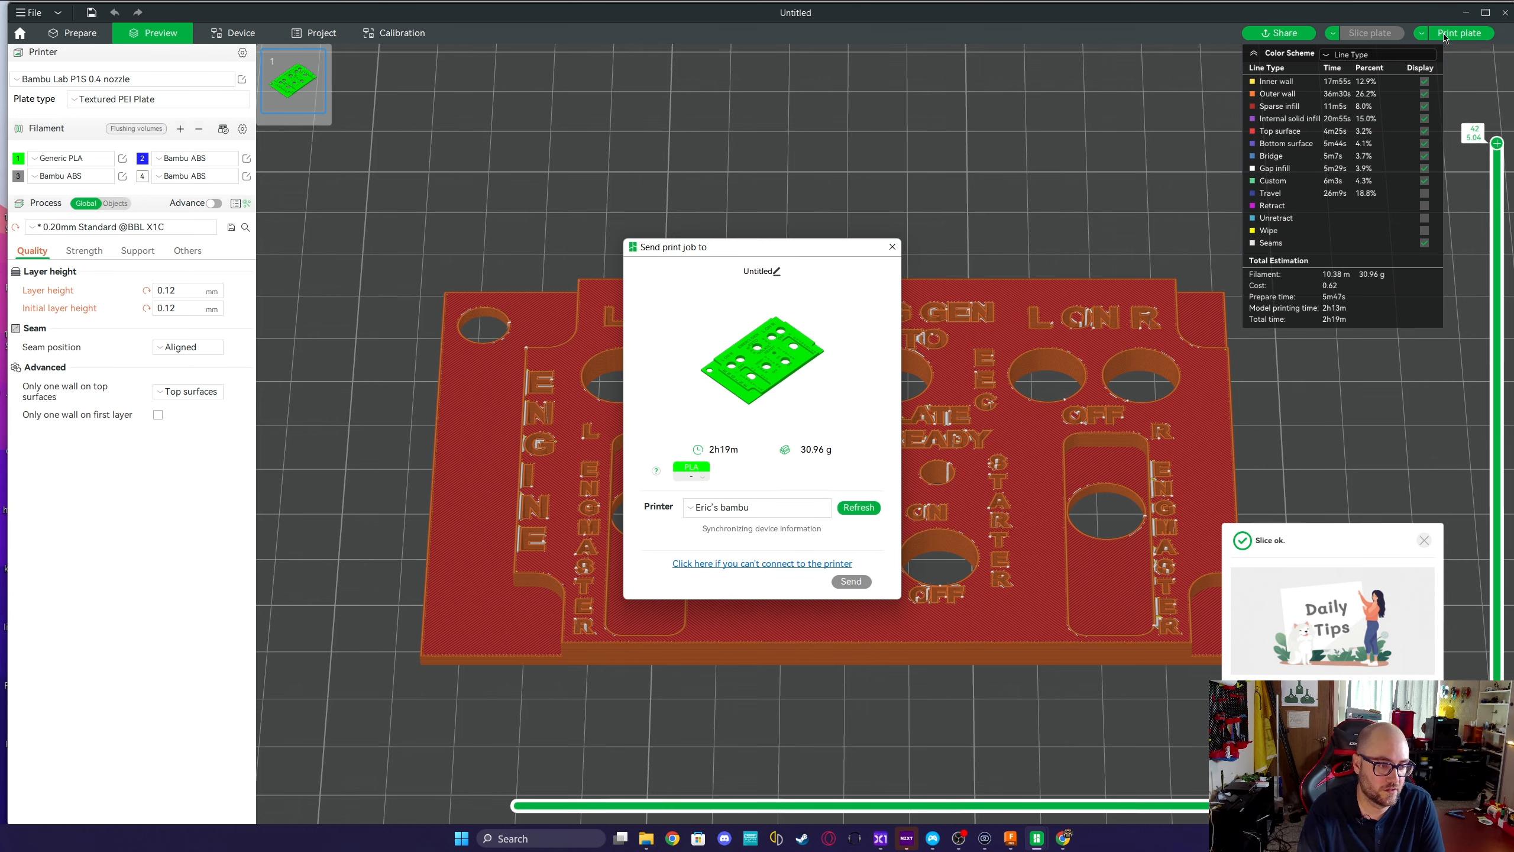
pyautogui.click(893, 246)
# Set the timelapse mode to Smooth and slice the plate again.
pyautogui.click(187, 251)
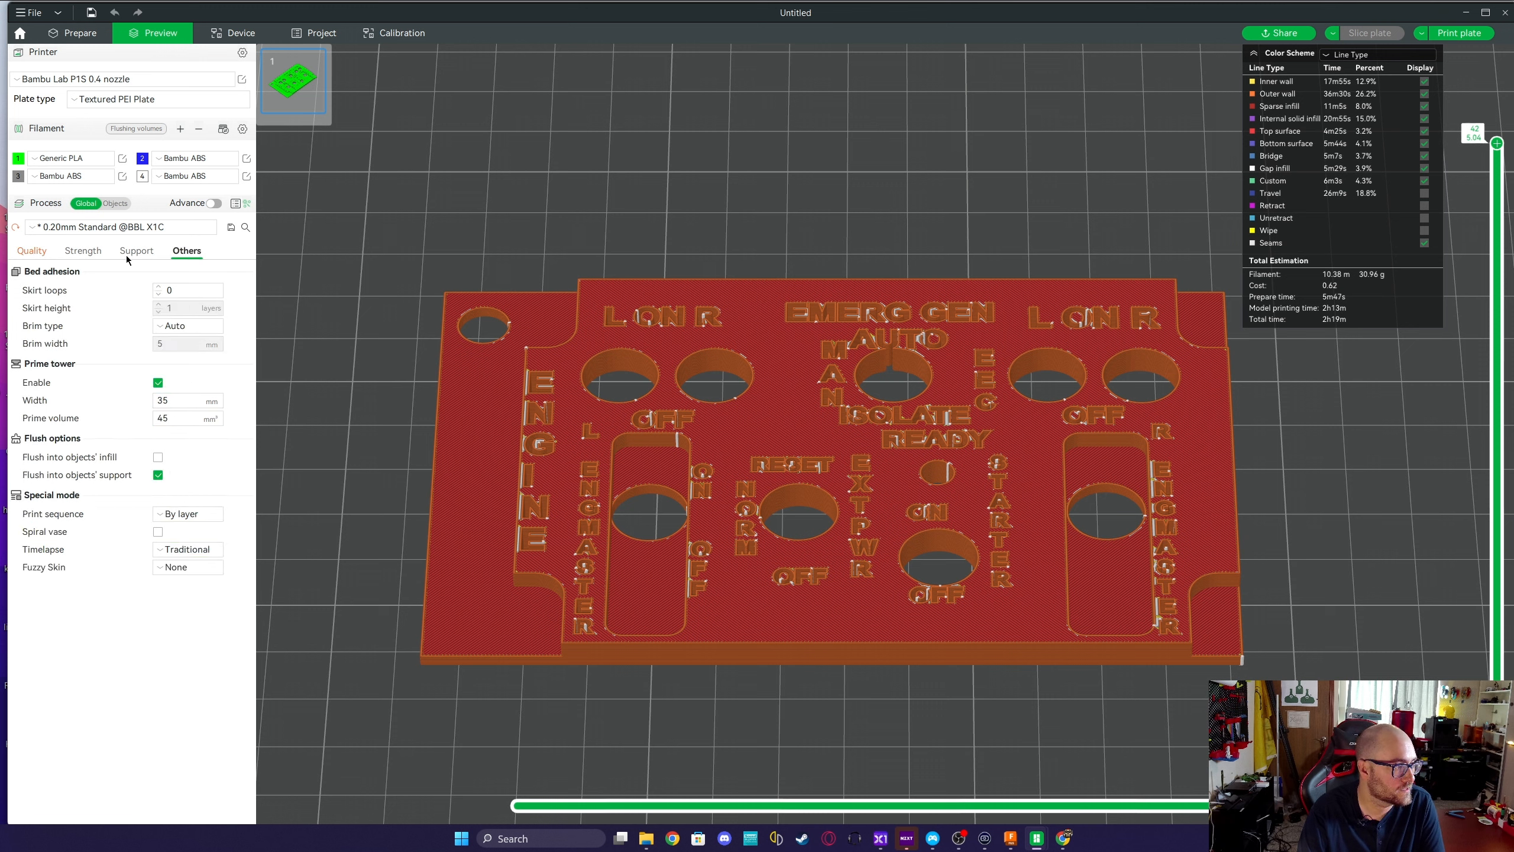
pyautogui.click(192, 549)
pyautogui.click(176, 587)
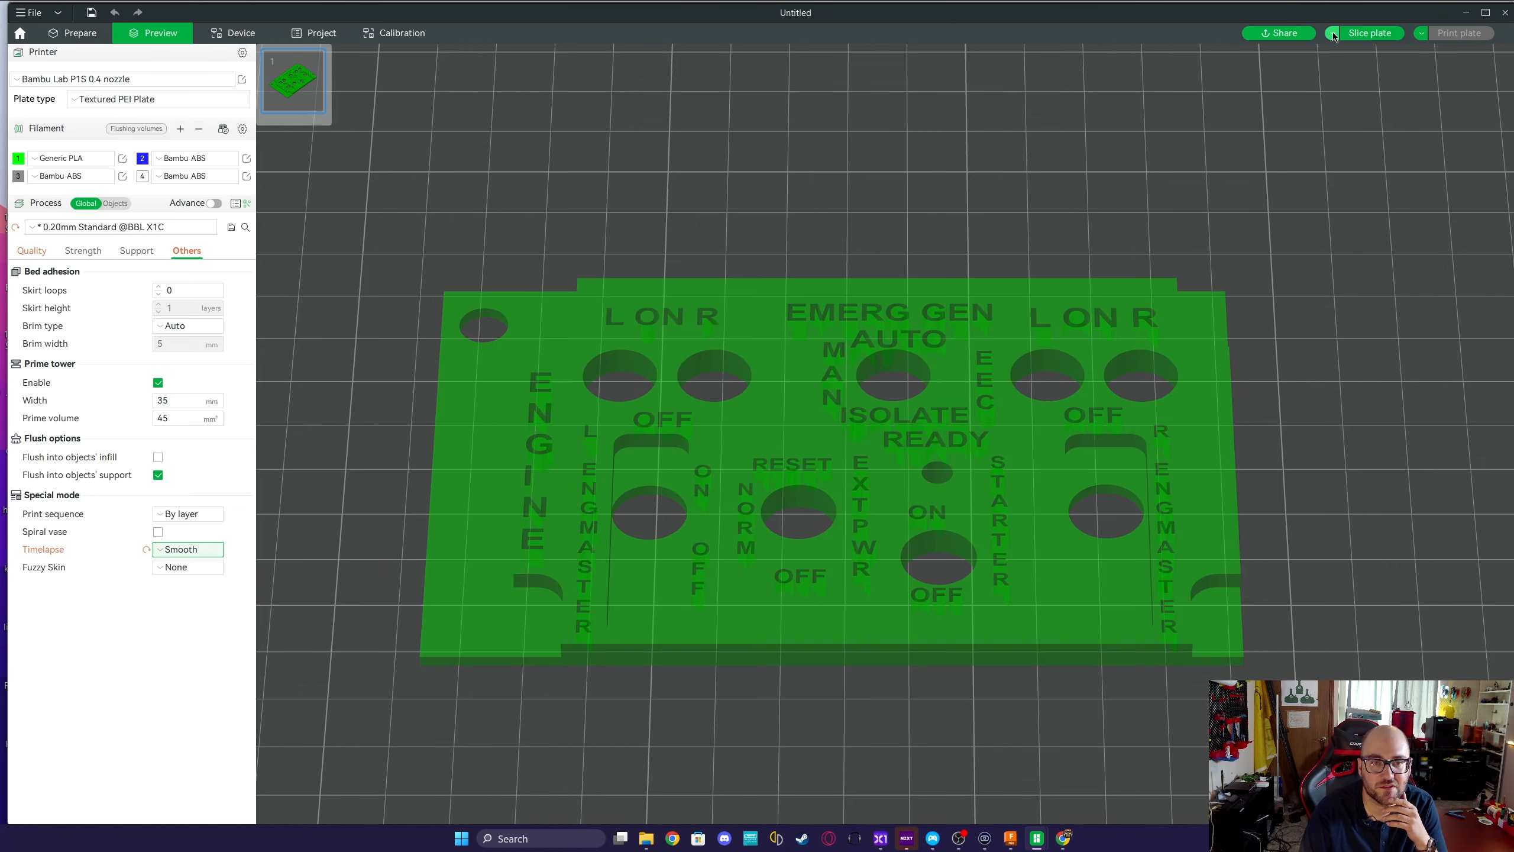
pyautogui.click(1372, 33)
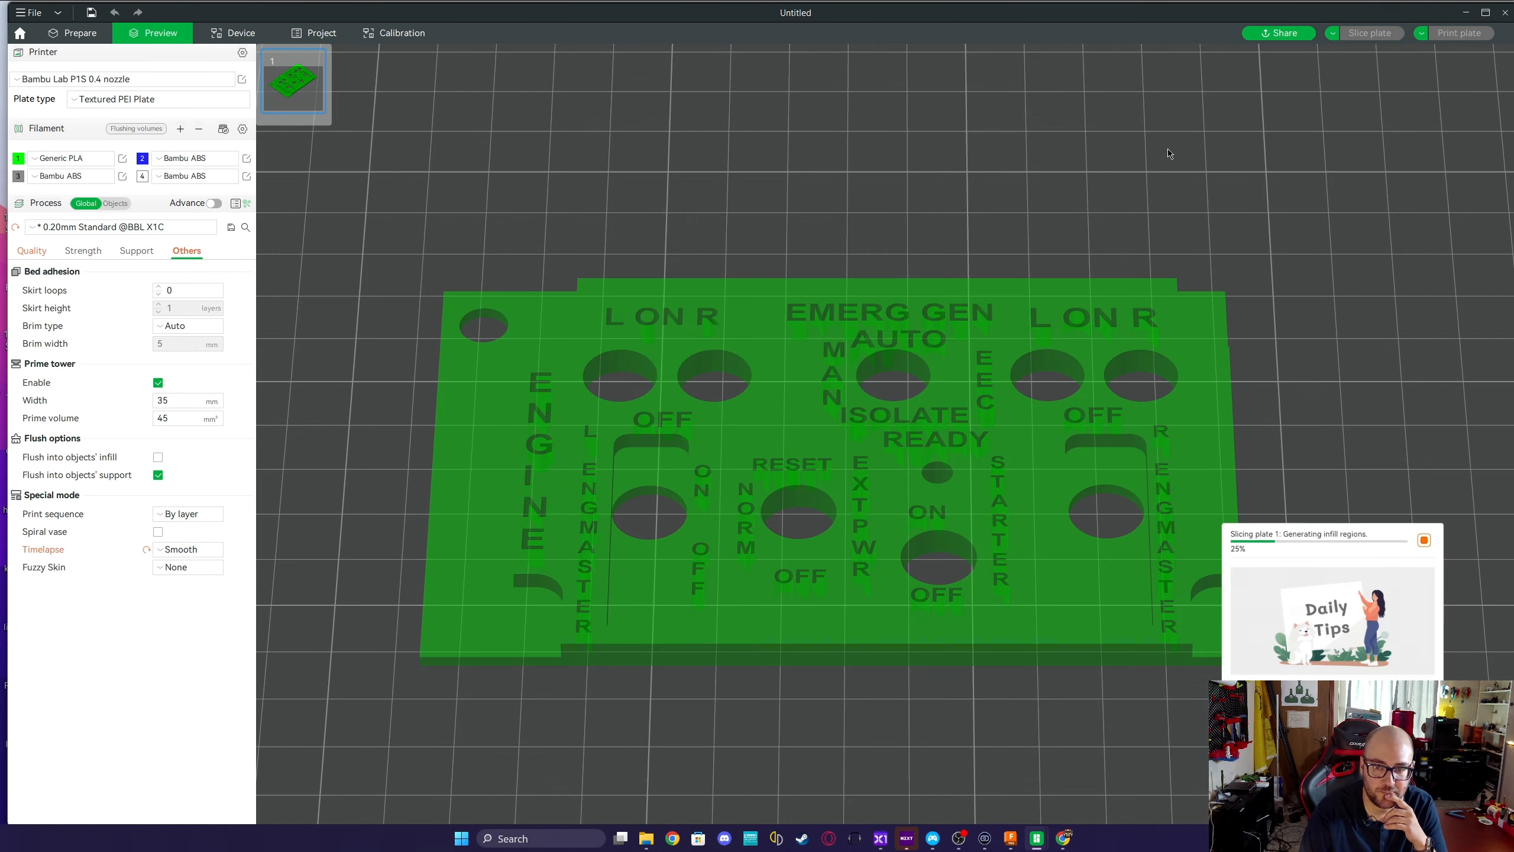